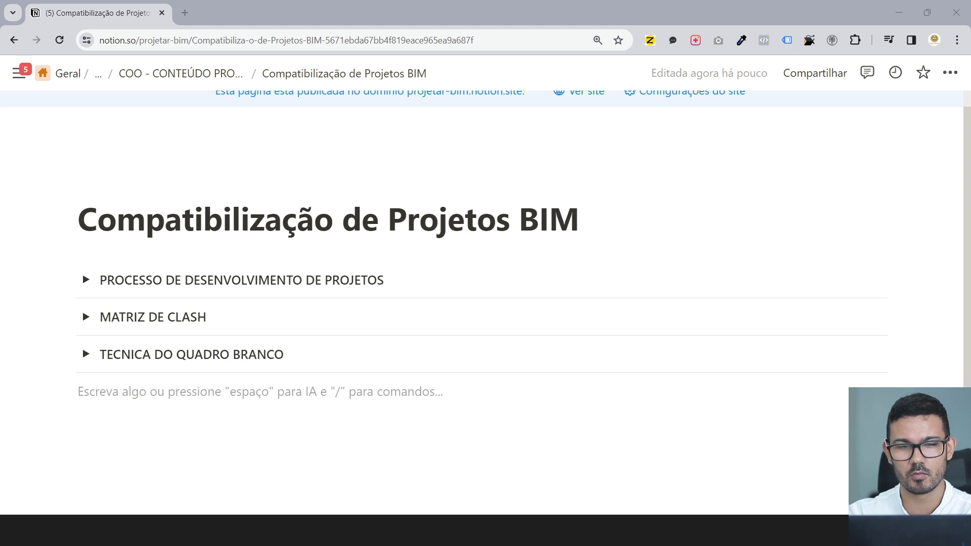
pyautogui.click(86, 280)
pyautogui.scroll(-1, 115, 288)
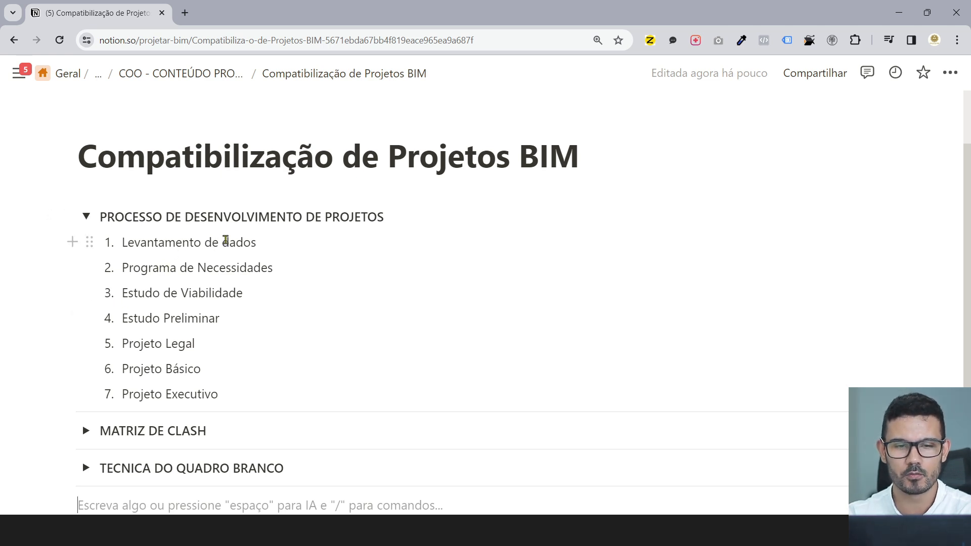
pyautogui.moveTo(260, 243); pyautogui.dragTo(128, 256)
pyautogui.moveTo(294, 271); pyautogui.dragTo(127, 269)
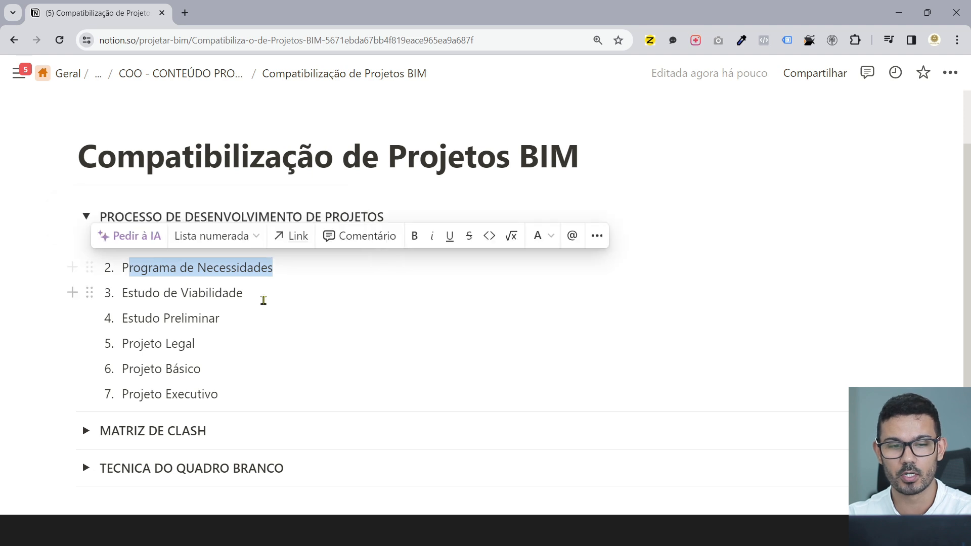
pyautogui.moveTo(257, 298); pyautogui.dragTo(125, 293)
pyautogui.moveTo(225, 318); pyautogui.dragTo(116, 320)
pyautogui.moveTo(197, 344); pyautogui.dragTo(142, 344)
pyautogui.moveTo(204, 372); pyautogui.dragTo(172, 395)
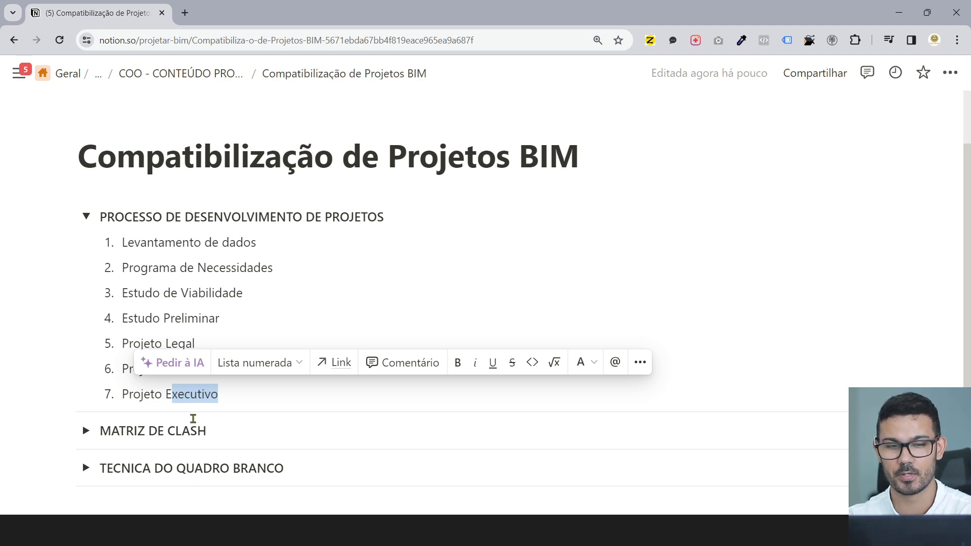
pyautogui.click(146, 291)
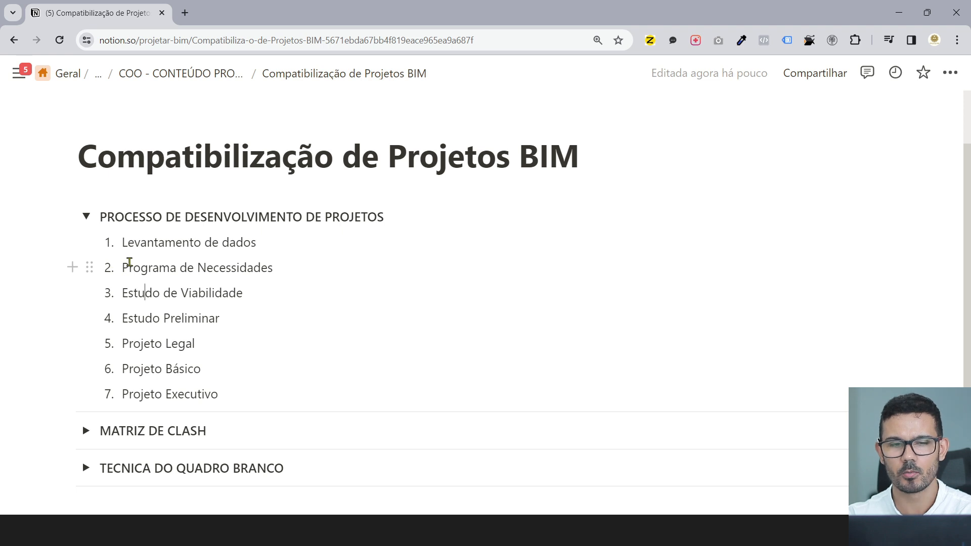
pyautogui.click(86, 217)
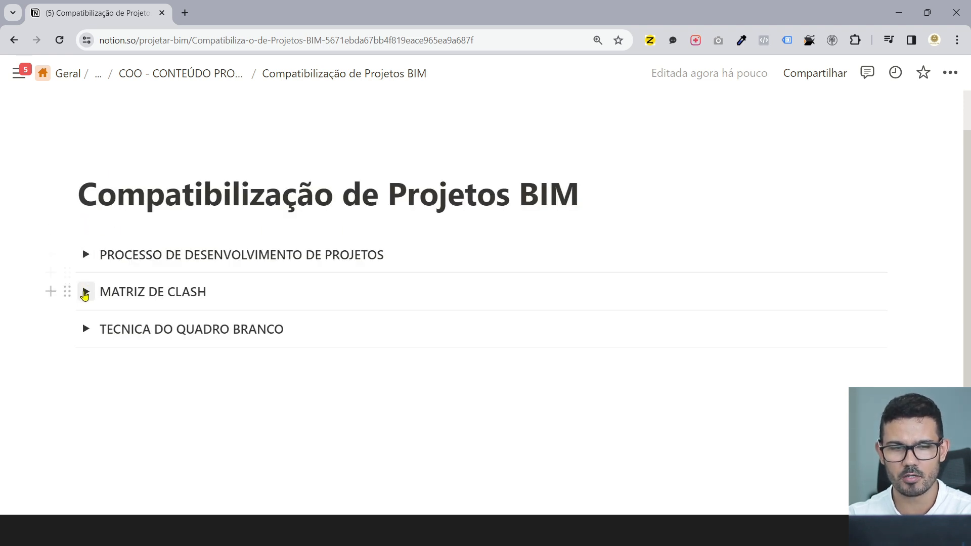
# - Expand MATRIZ DE CLASH, then reopen the process section and highlight Estudo Preliminar, Projeto Legal and Projeto Básico
pyautogui.click(85, 293)
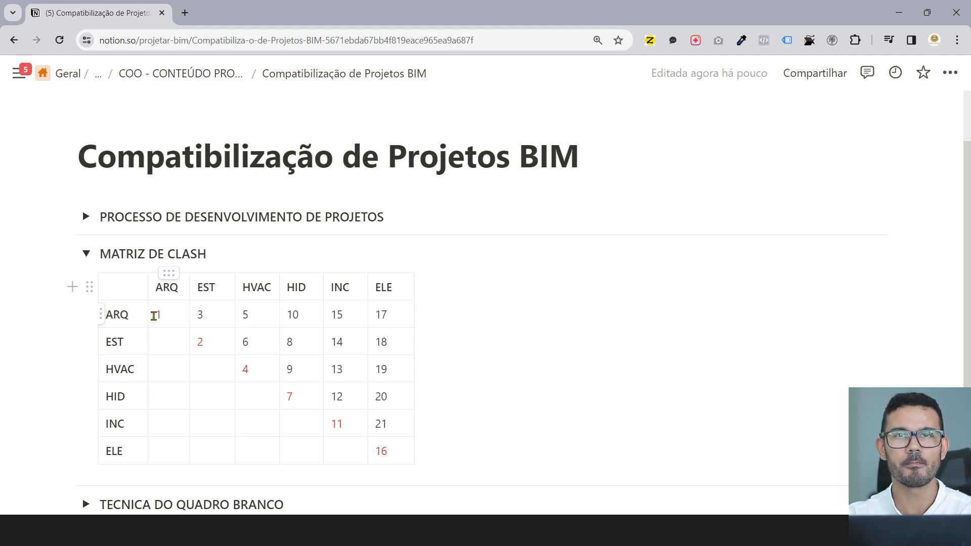
pyautogui.click(86, 217)
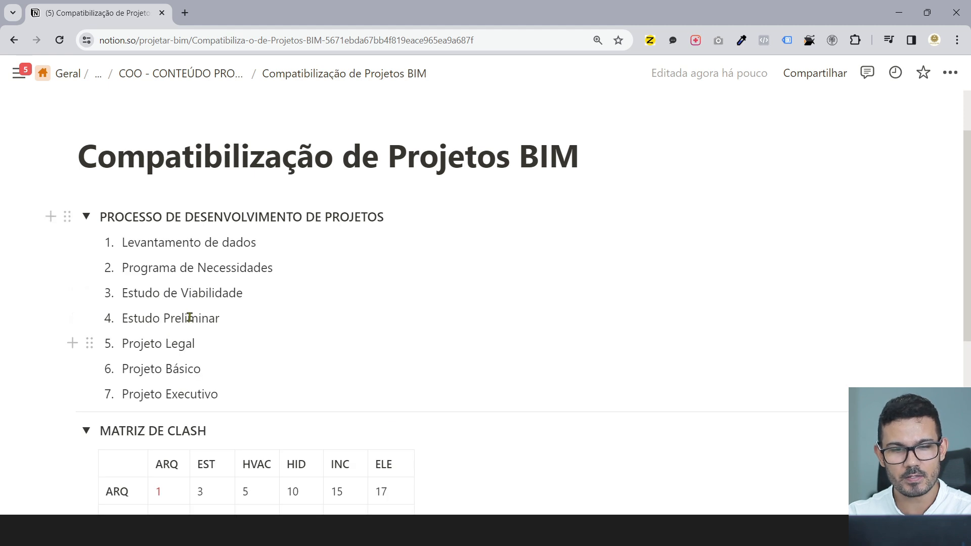
pyautogui.moveTo(233, 322); pyautogui.dragTo(119, 317)
pyautogui.moveTo(206, 349); pyautogui.dragTo(124, 344)
pyautogui.moveTo(201, 368); pyautogui.dragTo(122, 370)
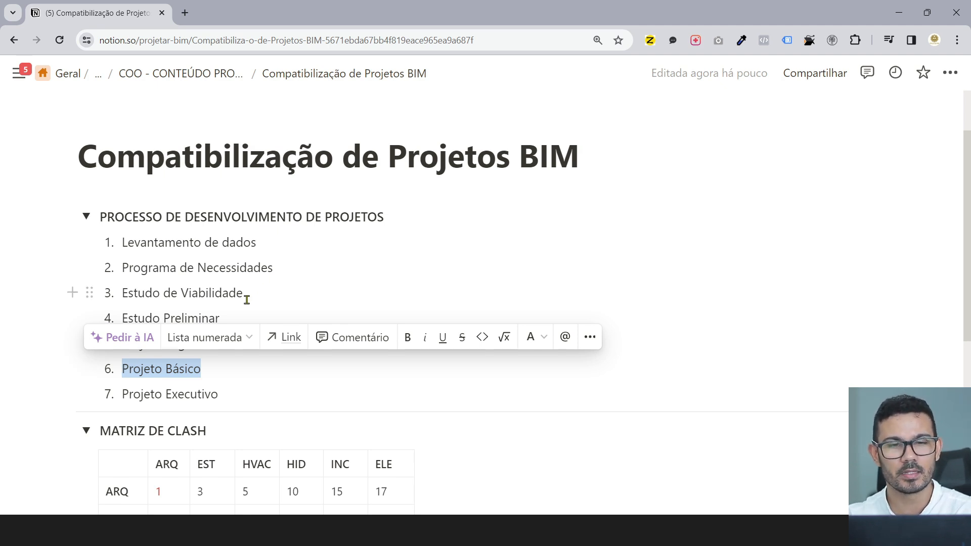
# - Scroll through the process steps and collapse the process section again
pyautogui.scroll(-1, 213, 338)
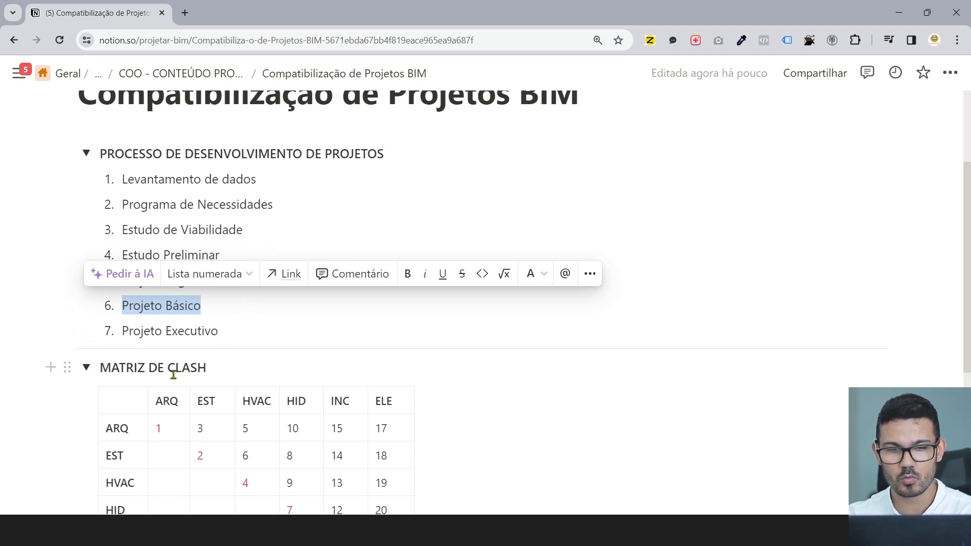
pyautogui.scroll(-2, 179, 377)
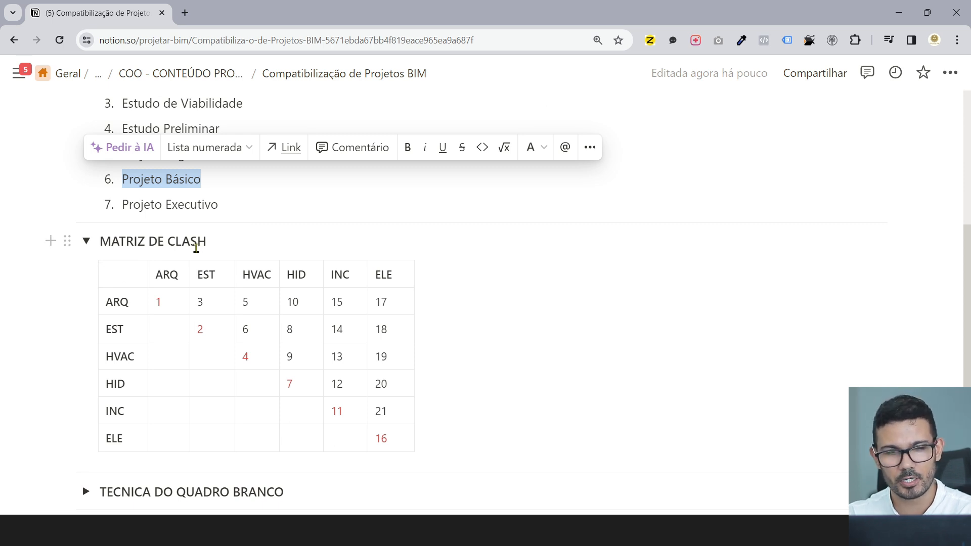
pyautogui.scroll(3, 96, 147)
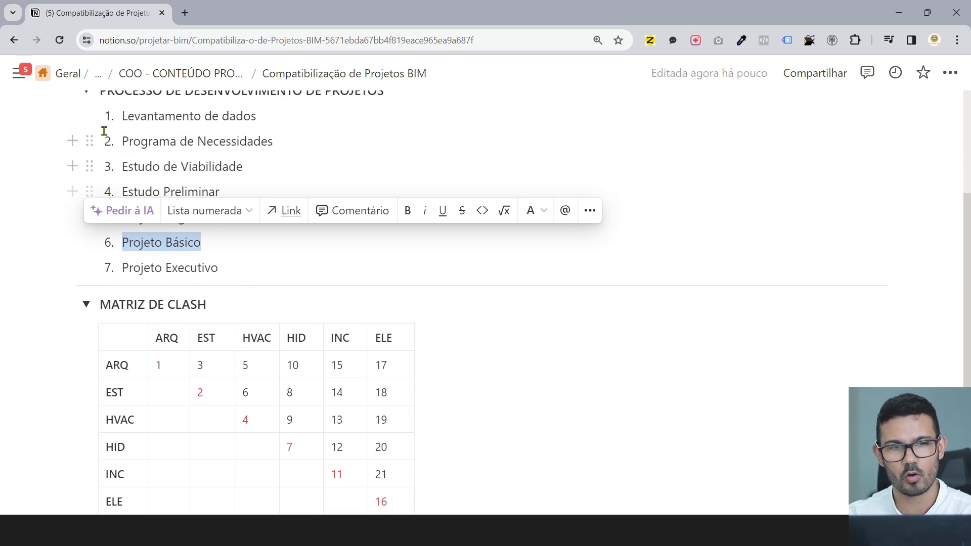
pyautogui.click(86, 216)
pyautogui.scroll(-2, 260, 297)
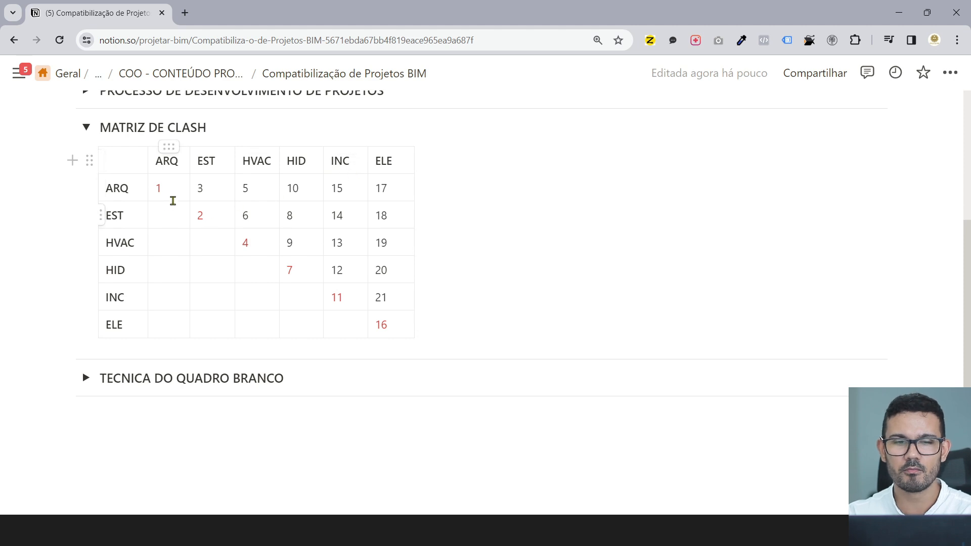
pyautogui.click(163, 190)
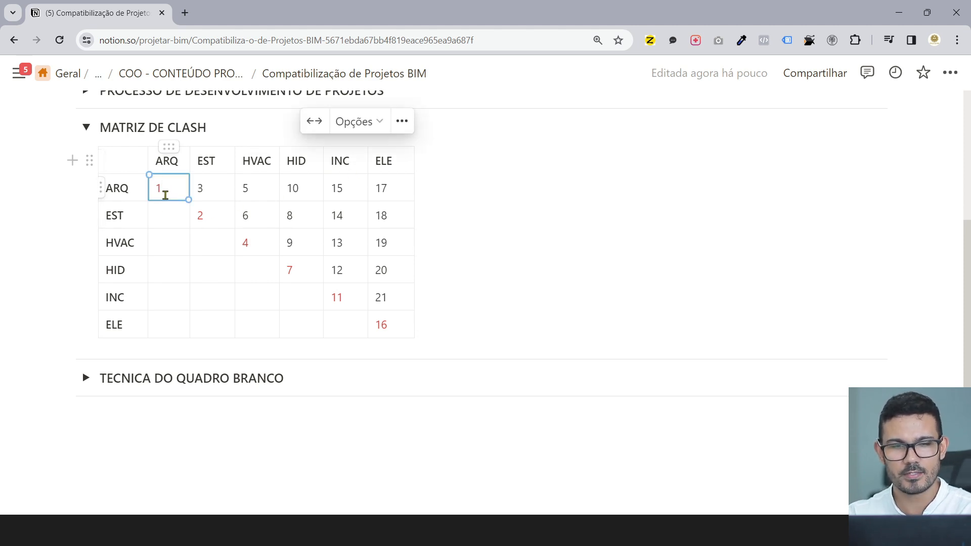
pyautogui.moveTo(165, 189); pyautogui.dragTo(156, 189)
pyautogui.moveTo(207, 215); pyautogui.dragTo(197, 216)
pyautogui.click(470, 260)
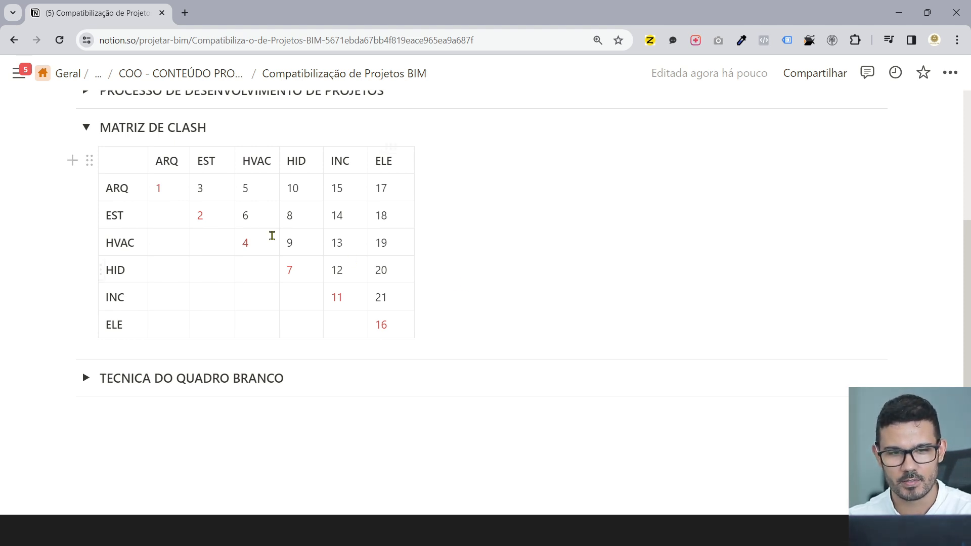
pyautogui.moveTo(163, 188); pyautogui.dragTo(156, 190)
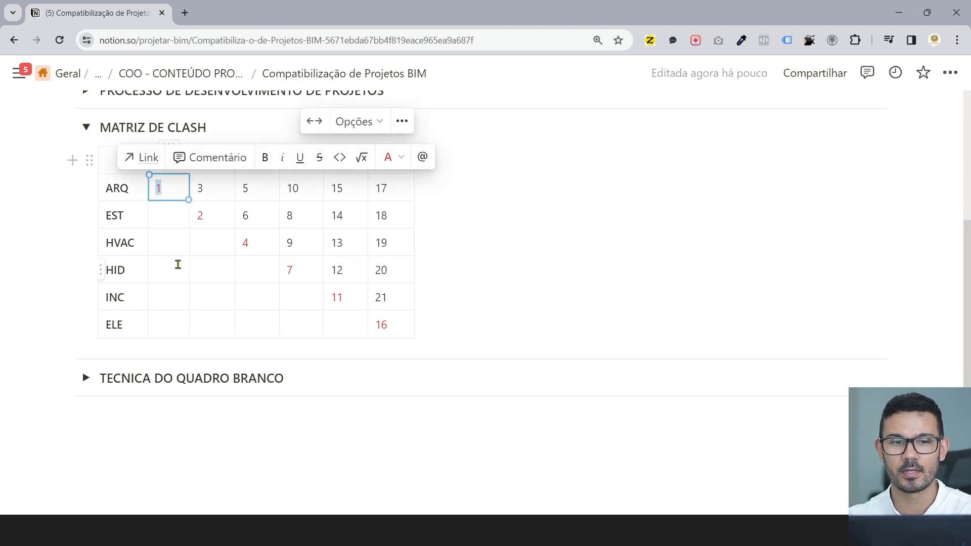
pyautogui.click(597, 337)
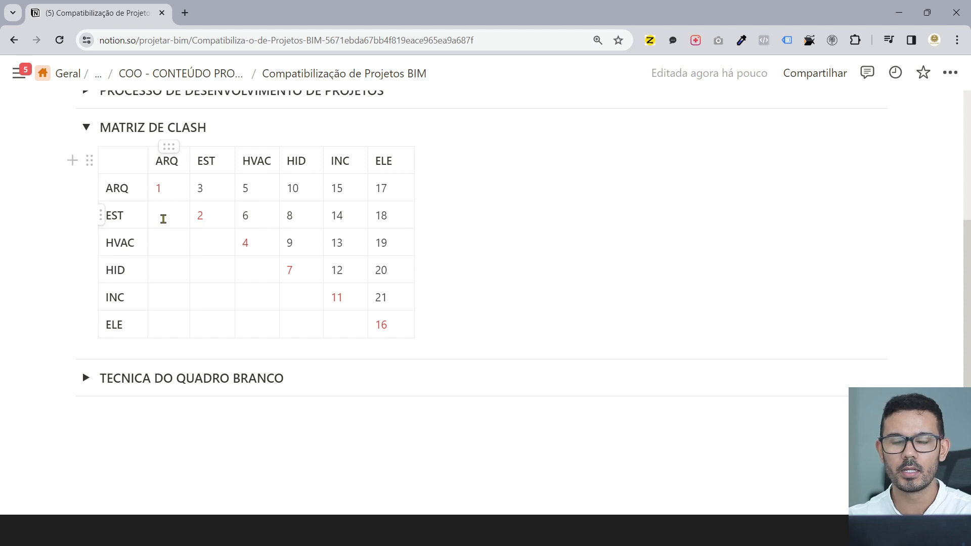
pyautogui.click(162, 170)
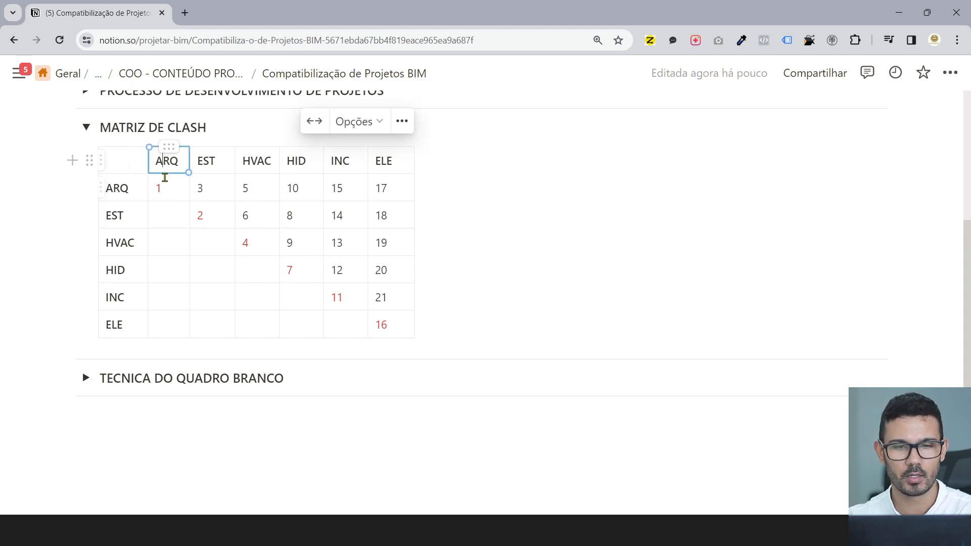
pyautogui.click(129, 199)
pyautogui.click(169, 166)
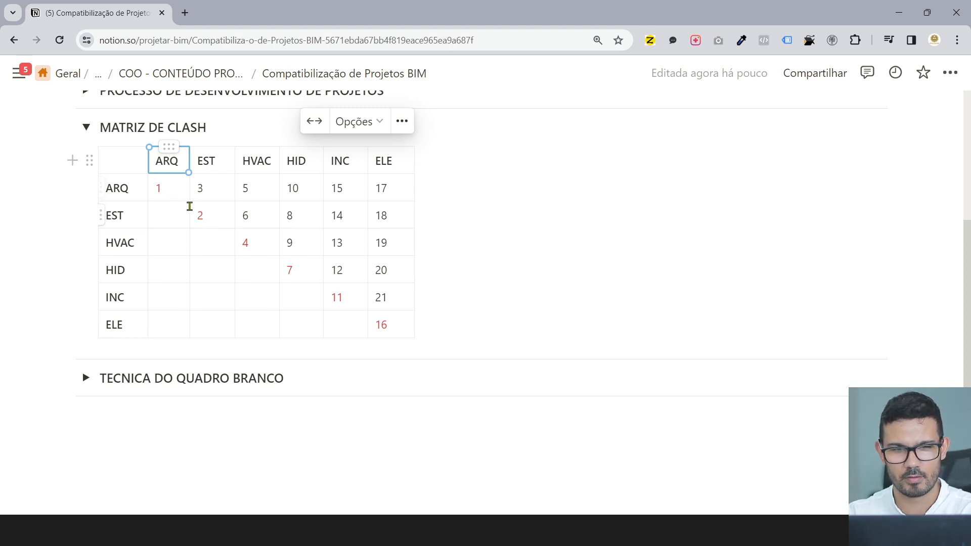
pyautogui.doubleClick(198, 216)
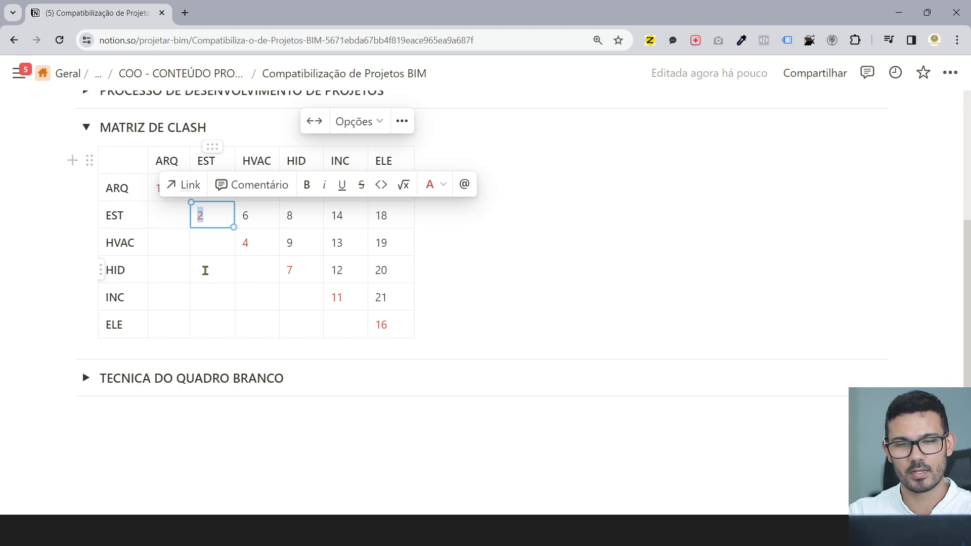
pyautogui.click(244, 217)
pyautogui.click(214, 219)
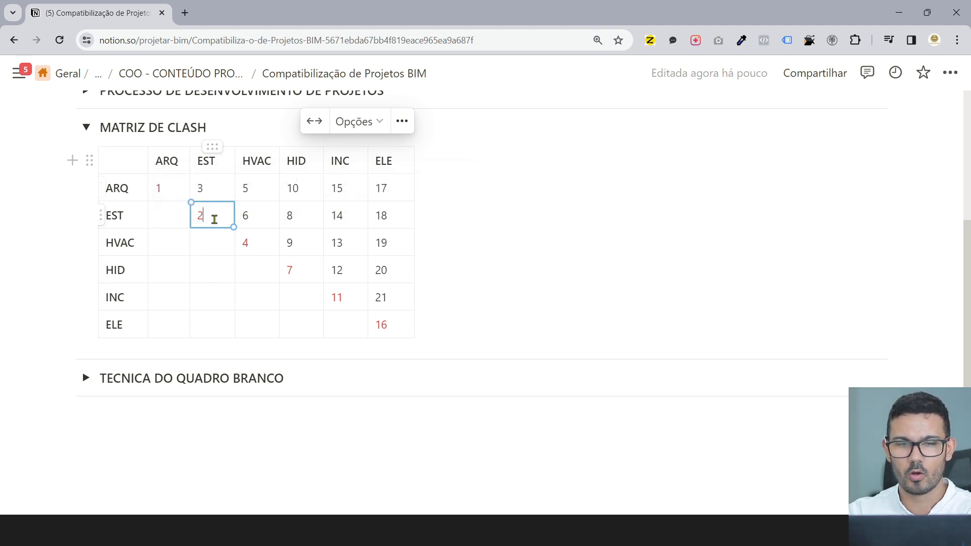
pyautogui.press('BackSpace')
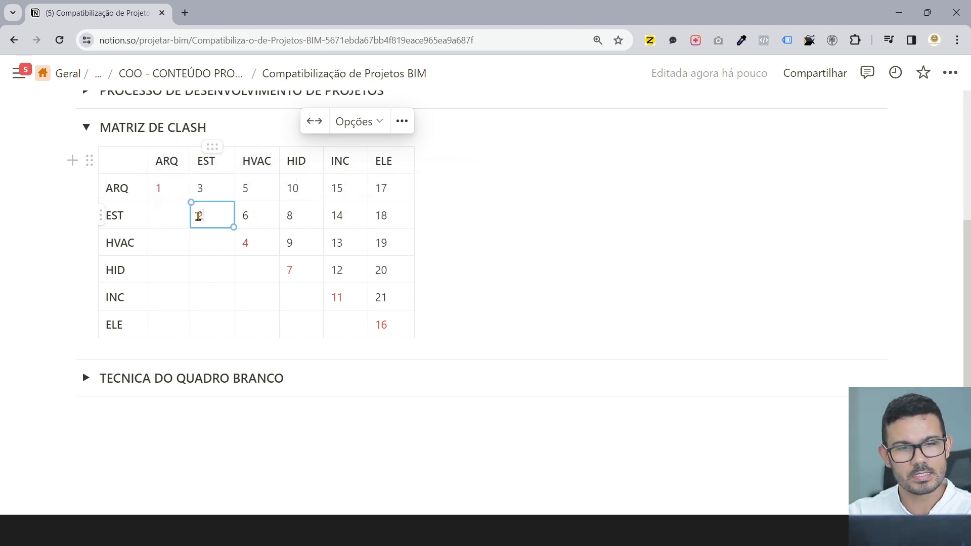
pyautogui.click(208, 192)
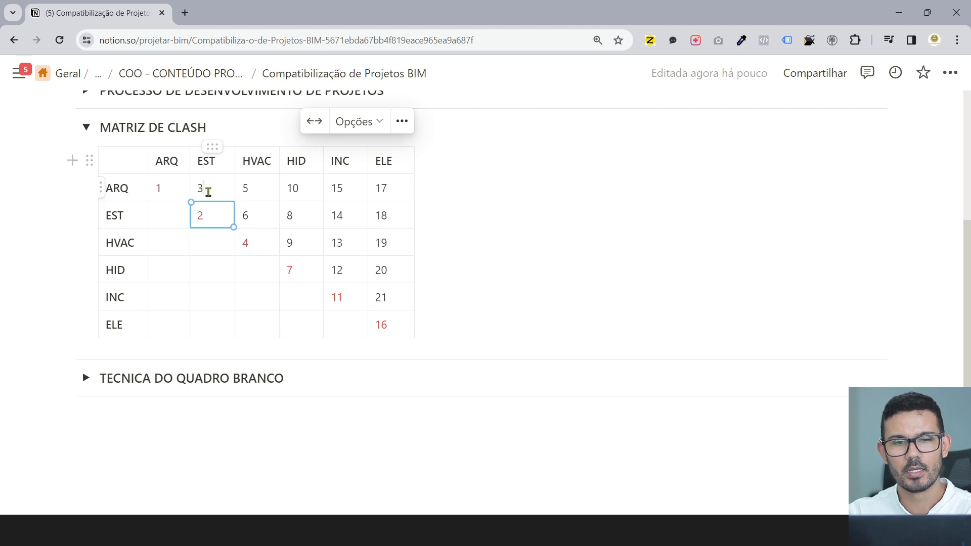
pyautogui.moveTo(204, 195); pyautogui.dragTo(158, 196)
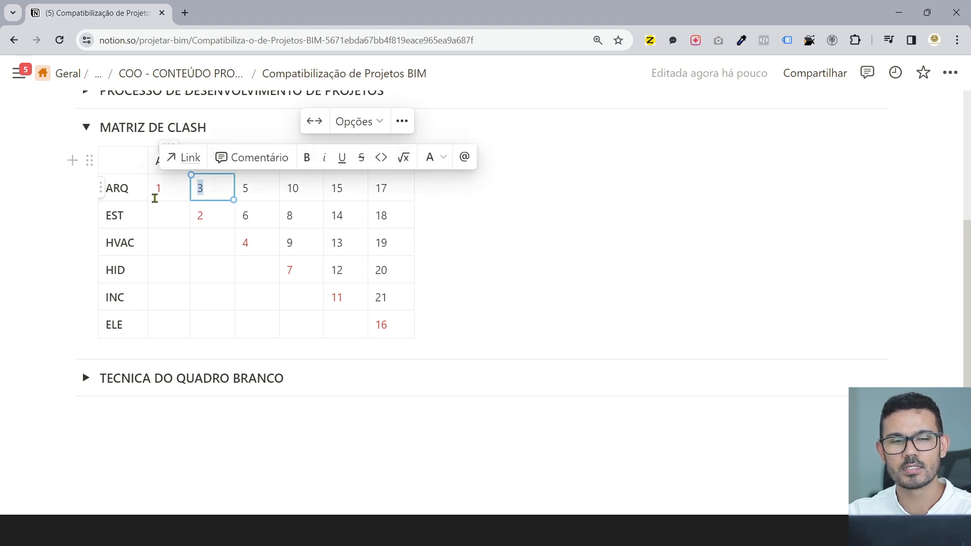
pyautogui.click(127, 189)
pyautogui.click(220, 161)
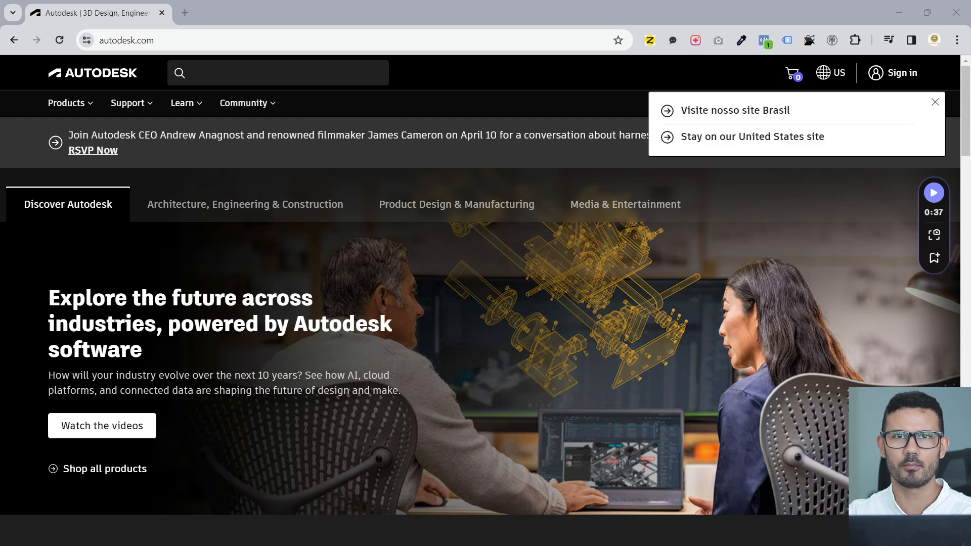
# - Go from the Autodesk products catalogue to the Revit page and start the free trial
pyautogui.click(149, 105)
pyautogui.click(150, 105)
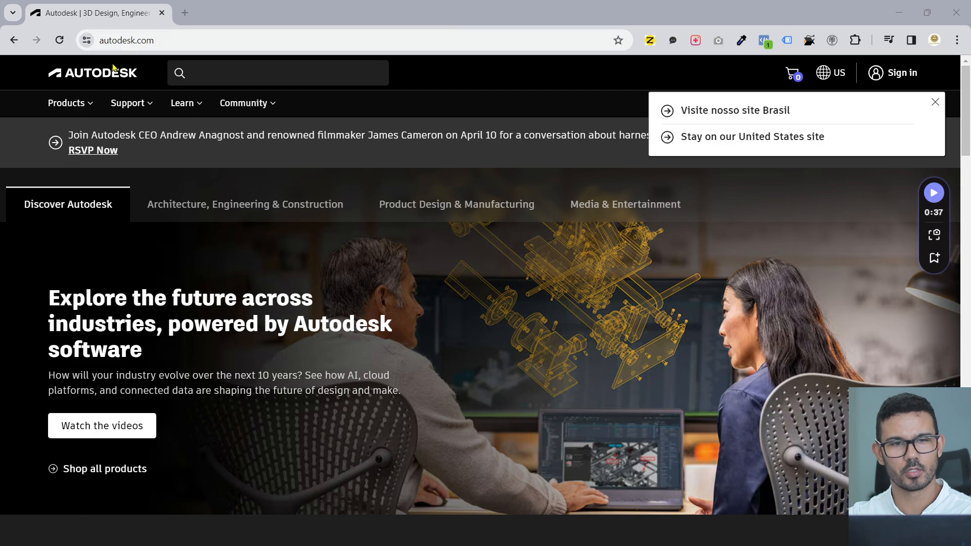
pyautogui.click(75, 106)
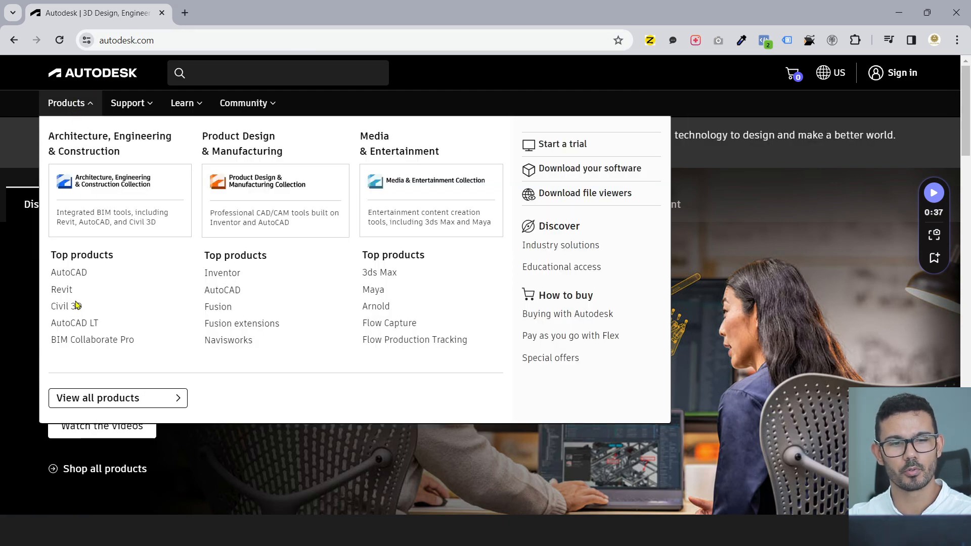
pyautogui.click(69, 287)
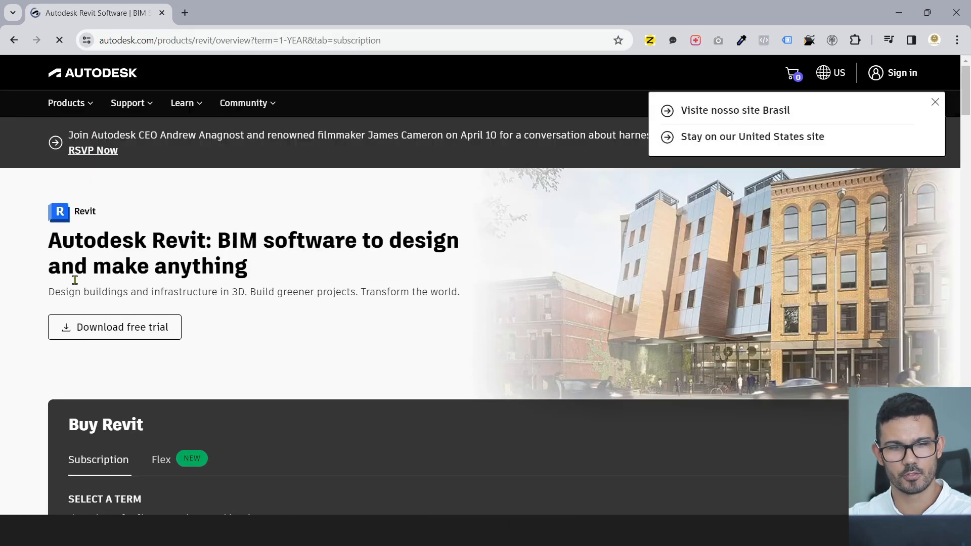
pyautogui.click(124, 336)
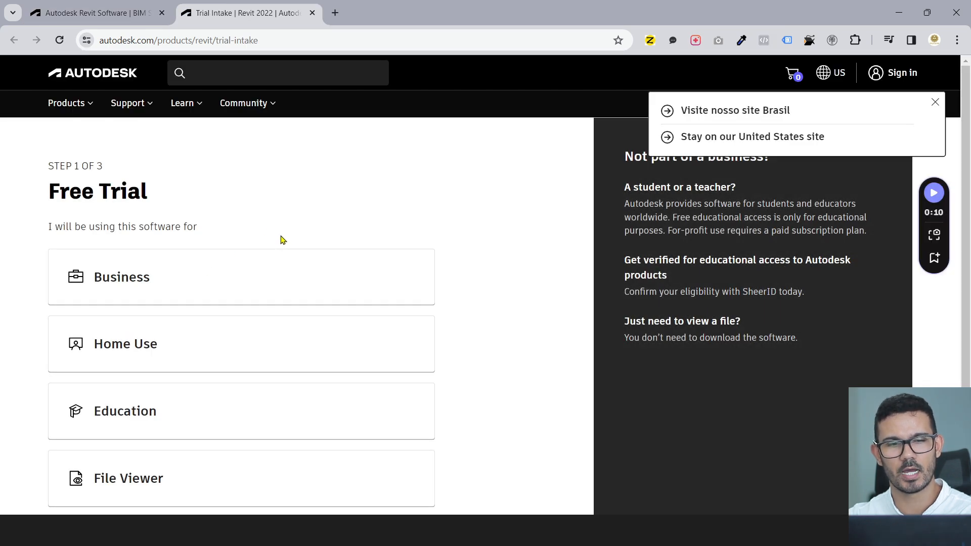
# - Choose Business as the trial use and fill the email from a saved login
pyautogui.click(126, 286)
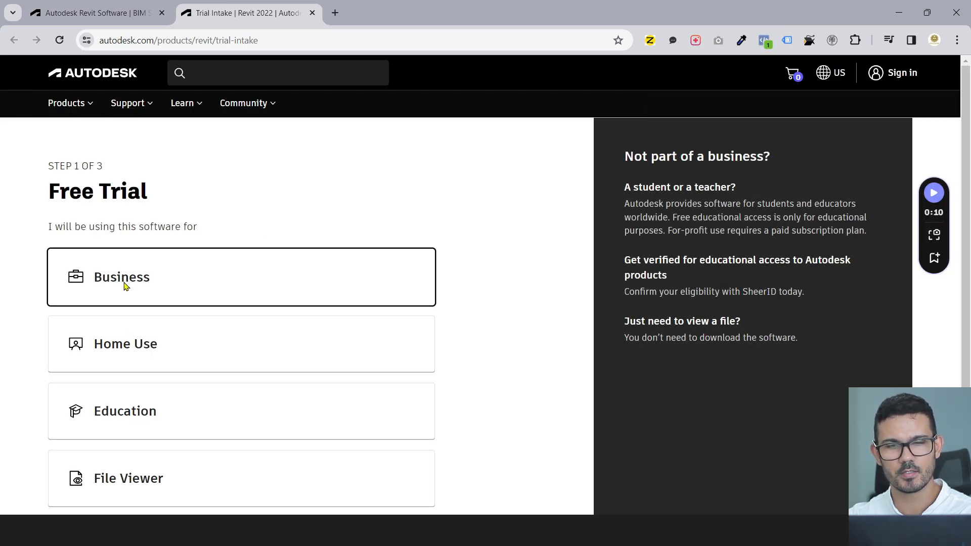
pyautogui.scroll(-2, 126, 286)
pyautogui.click(174, 465)
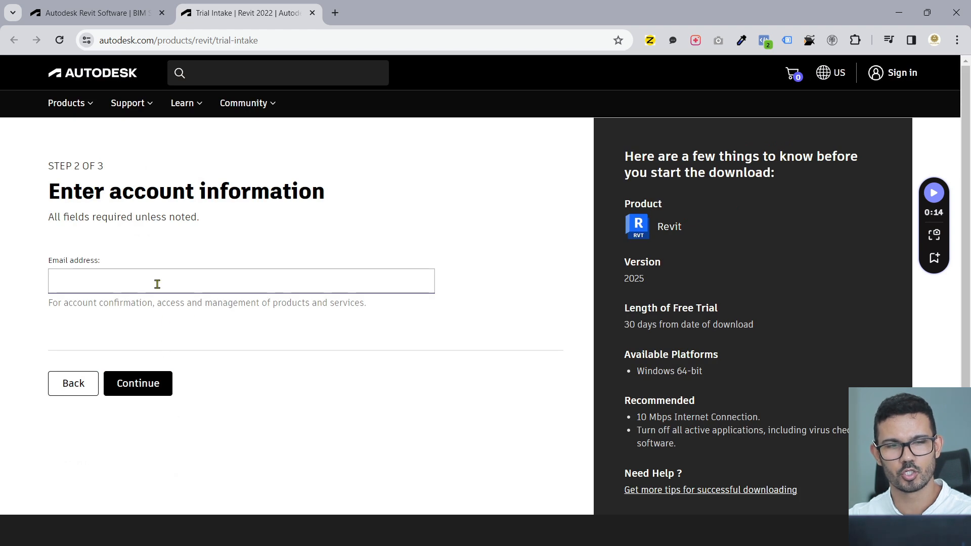
pyautogui.click(157, 284)
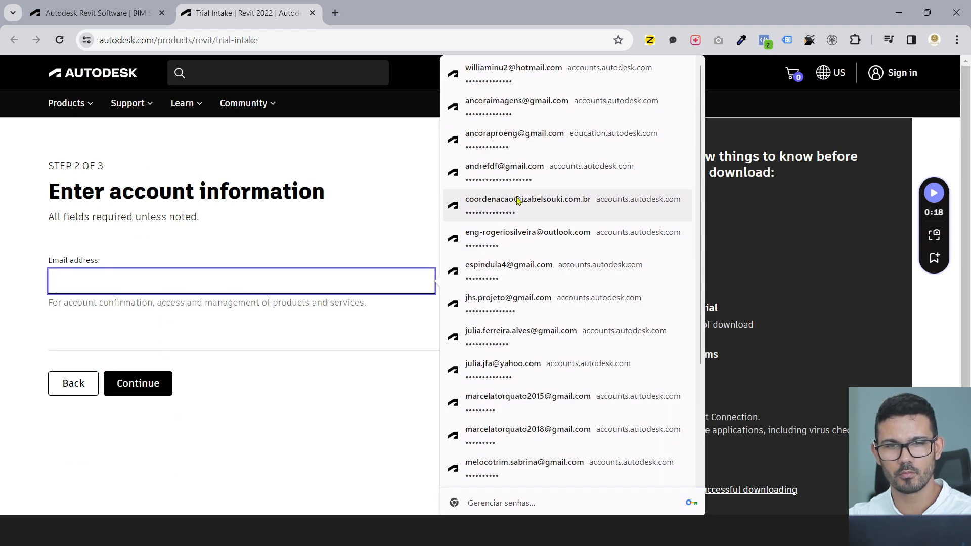
pyautogui.click(526, 238)
pyautogui.write('****')
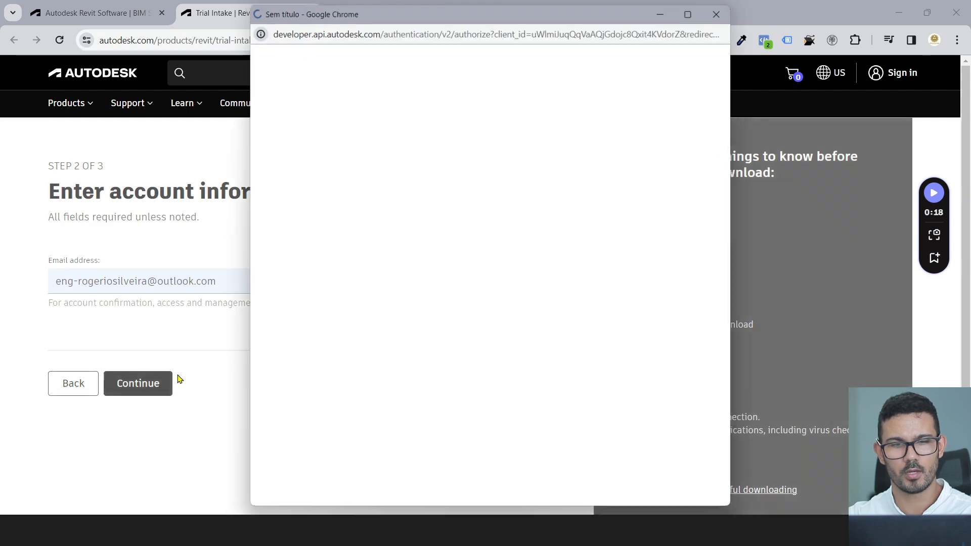
# - Set Objective to None of the above, Role CAD Manager, Job level C-Level, State Espirito Santo
pyautogui.click(221, 344)
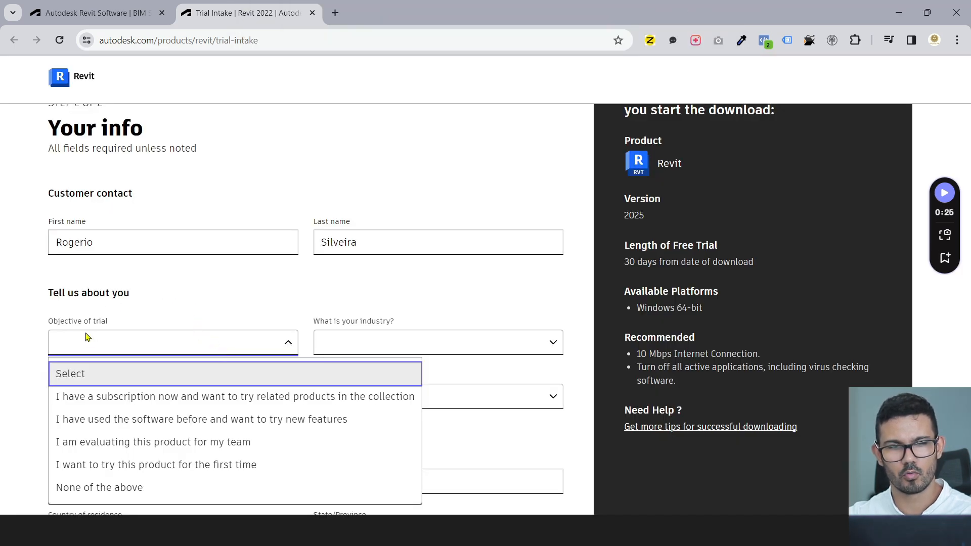
pyautogui.click(145, 487)
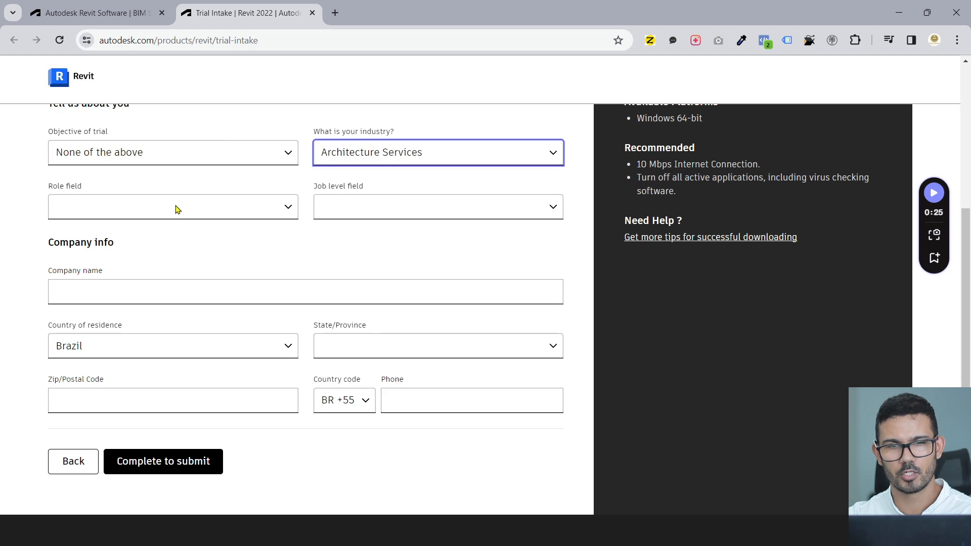
pyautogui.click(173, 206)
pyautogui.click(190, 258)
pyautogui.click(364, 209)
pyautogui.click(339, 284)
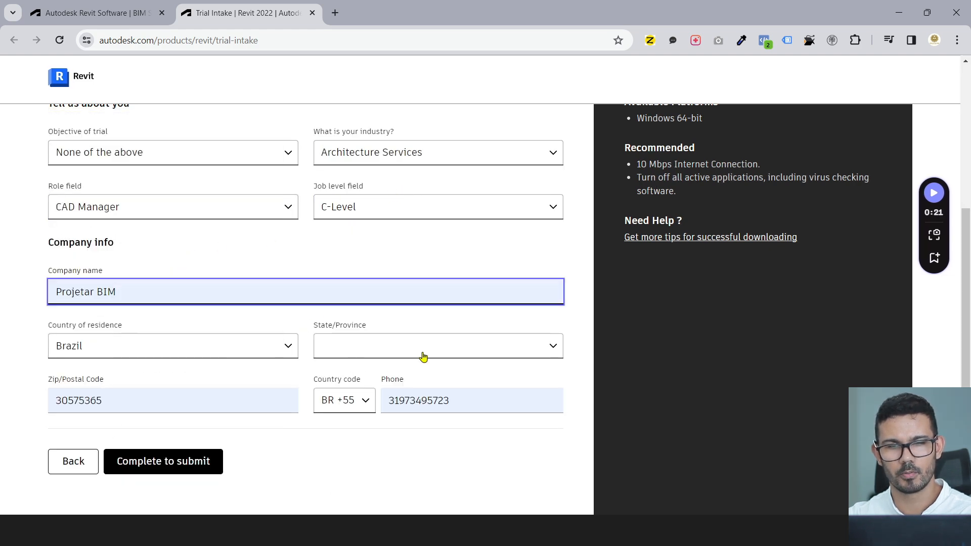
pyautogui.click(422, 349)
pyautogui.click(415, 306)
# - Review the Length of Free Trial note, highlighting the '30 days from date of download' text
pyautogui.scroll(-1, 212, 303)
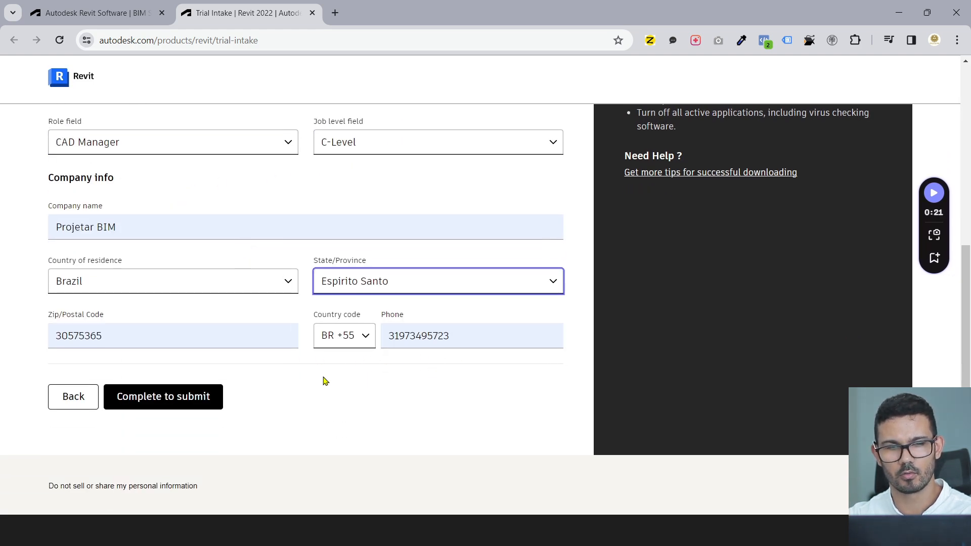
pyautogui.scroll(3, 324, 375)
pyautogui.scroll(1, 655, 297)
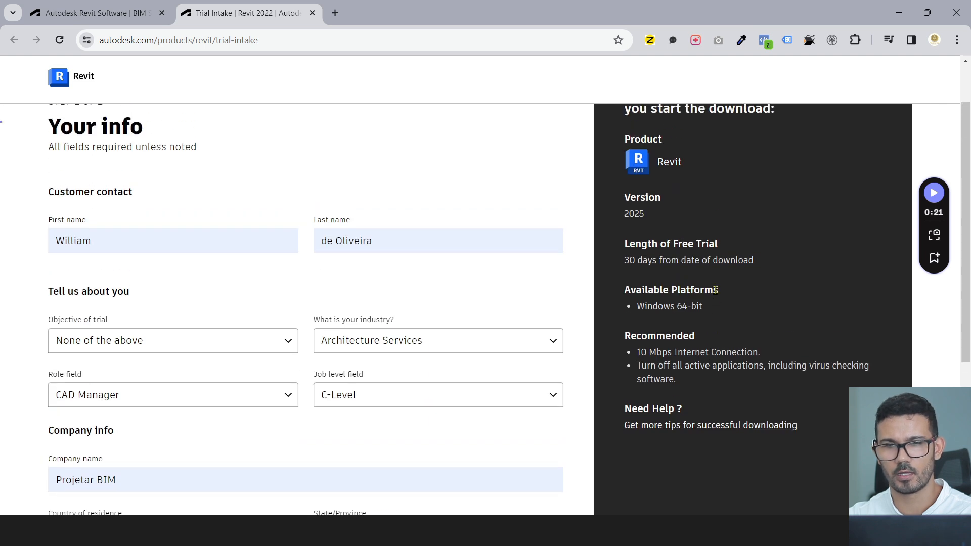
pyautogui.scroll(1, 715, 281)
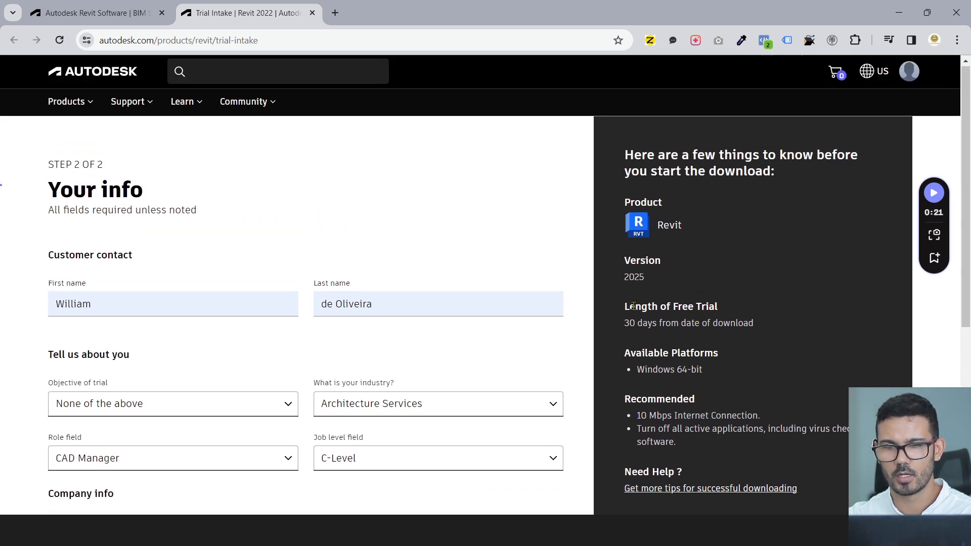
pyautogui.moveTo(626, 307); pyautogui.dragTo(724, 317)
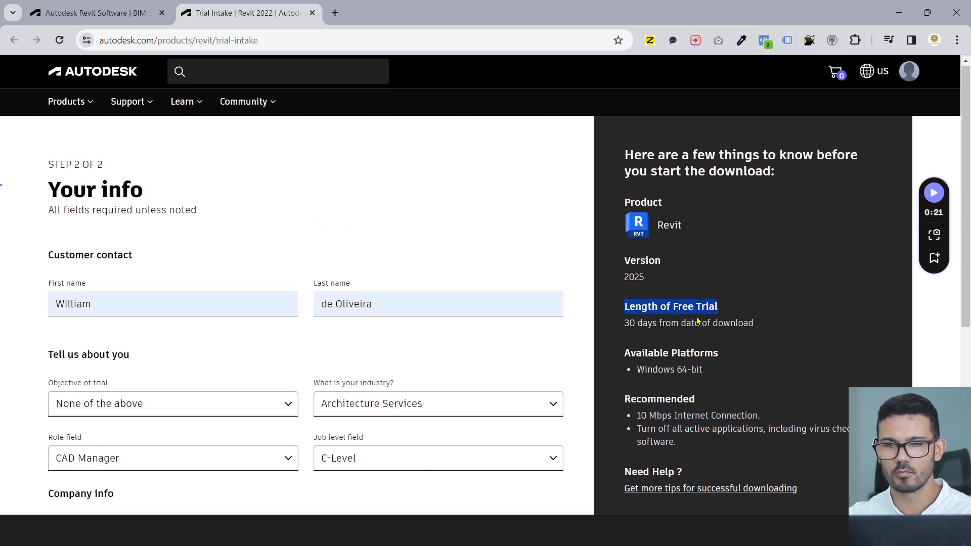
pyautogui.moveTo(626, 324); pyautogui.dragTo(761, 326)
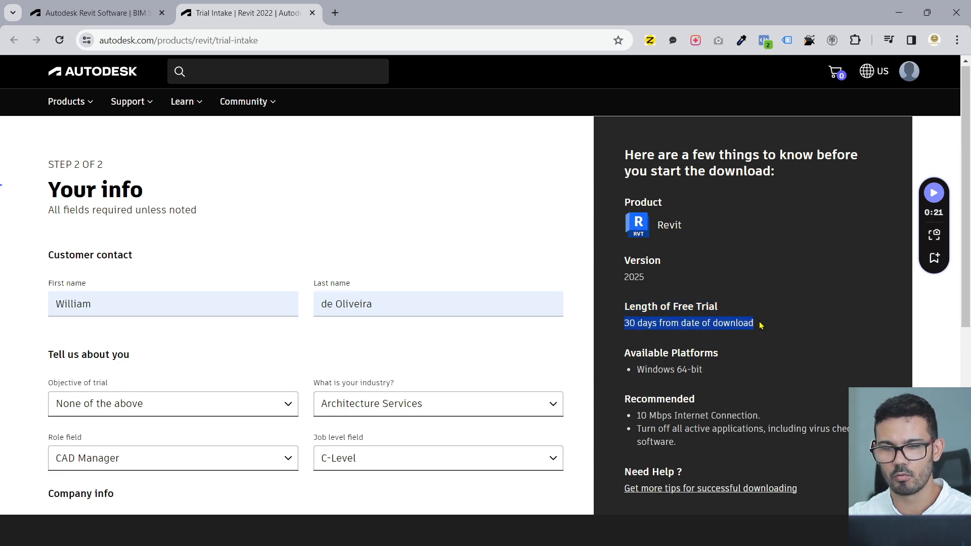
pyautogui.scroll(-6, 642, 324)
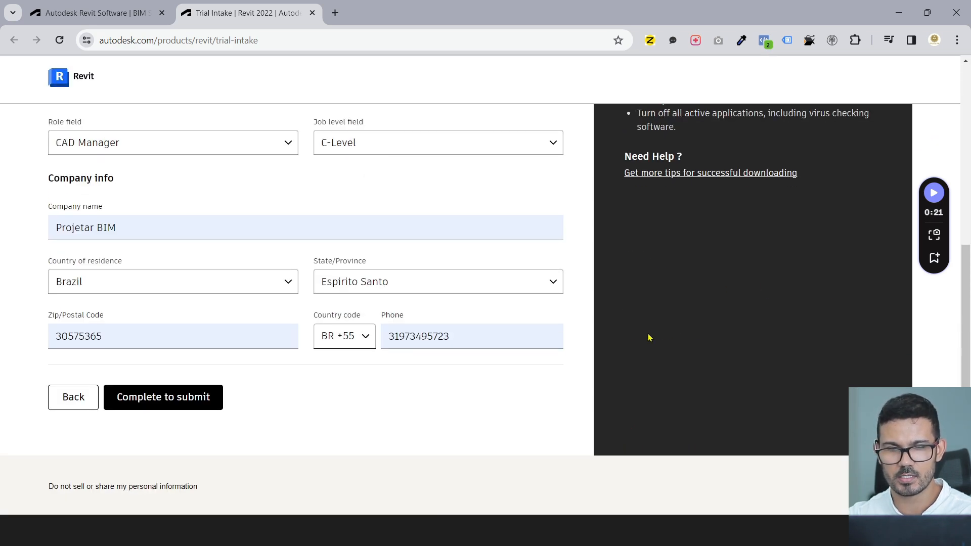
pyautogui.scroll(6, 649, 338)
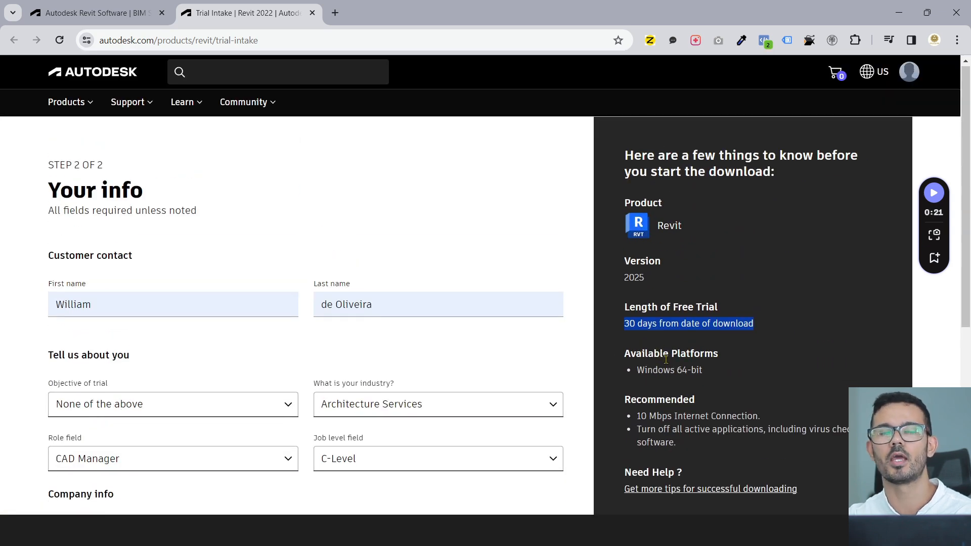
pyautogui.click(629, 321)
pyautogui.moveTo(625, 323); pyautogui.dragTo(630, 323)
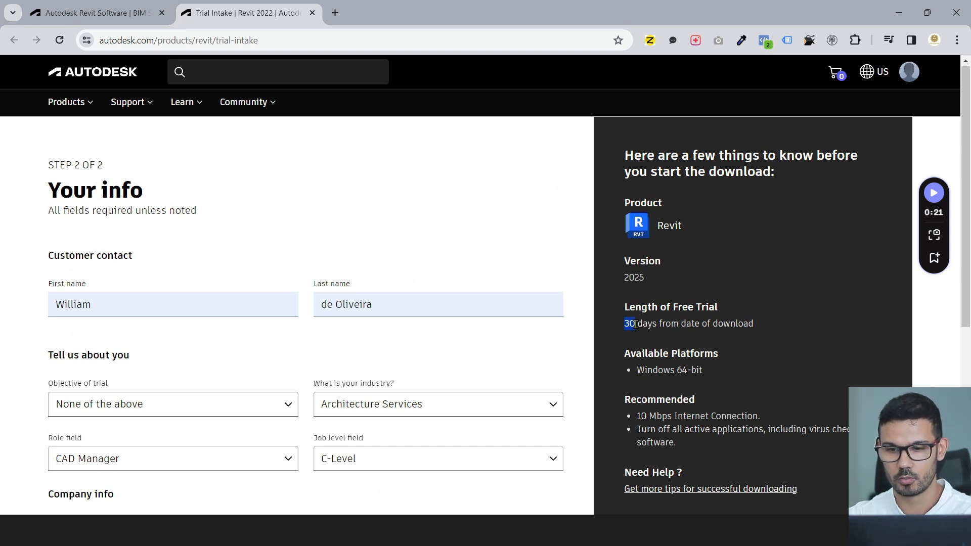
pyautogui.moveTo(639, 323); pyautogui.dragTo(652, 322)
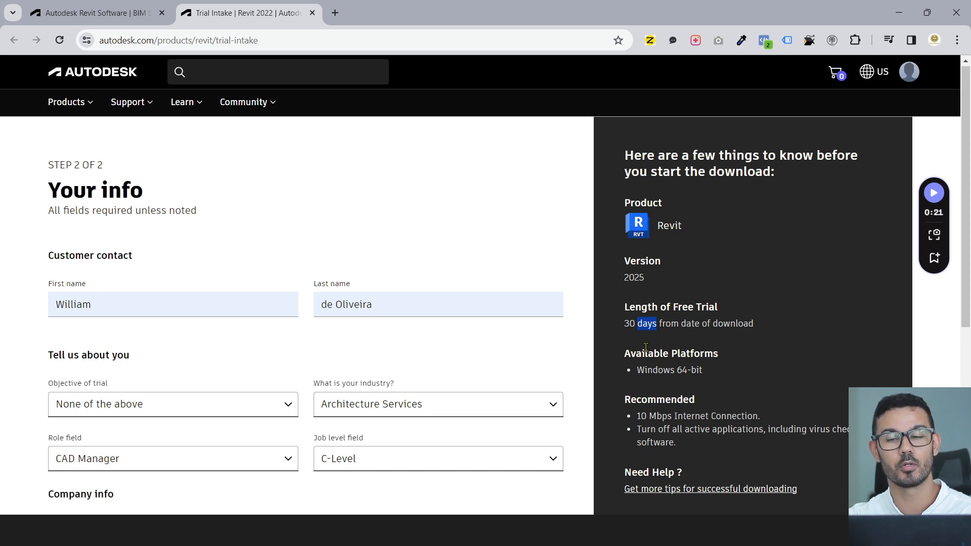
# - Submit the Your info form, fill in the saved phone number and request a verification code
pyautogui.scroll(-5, 496, 338)
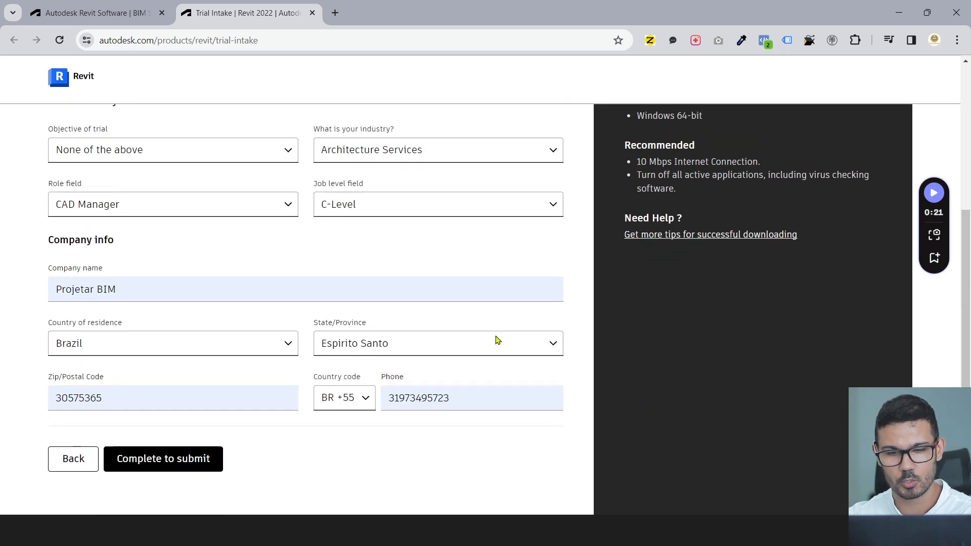
pyautogui.click(214, 398)
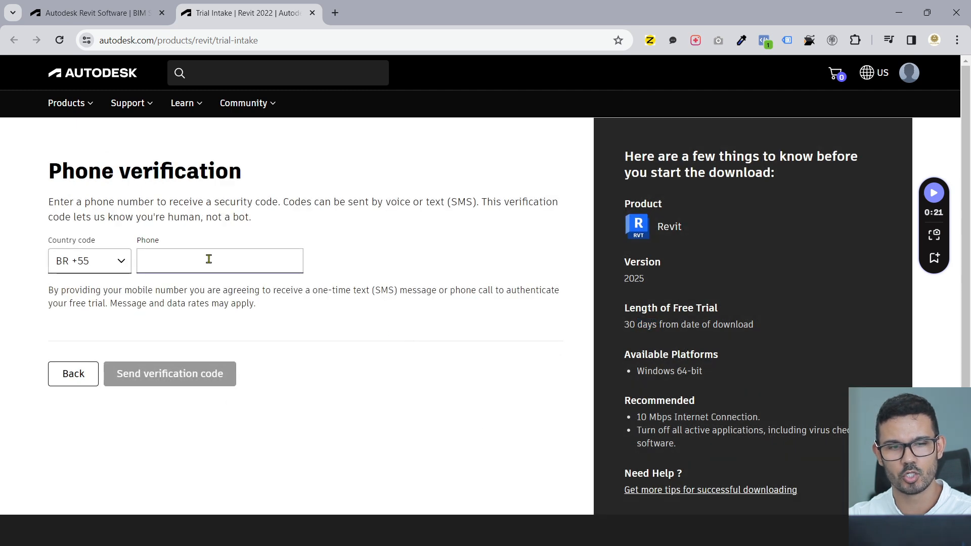
pyautogui.click(208, 260)
pyautogui.click(251, 316)
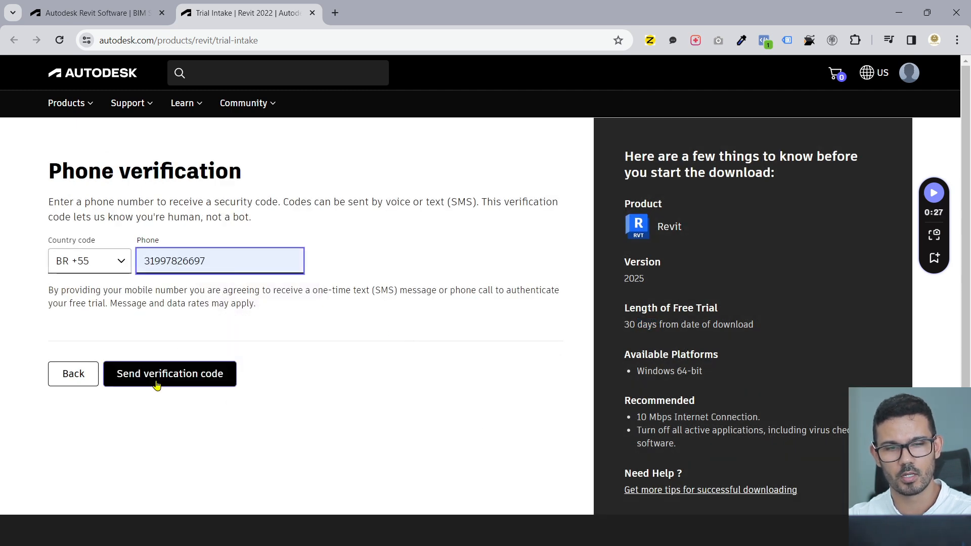
pyautogui.click(178, 374)
# - Reselect the entered phone number after it is reported as already in use
pyautogui.doubleClick(212, 302)
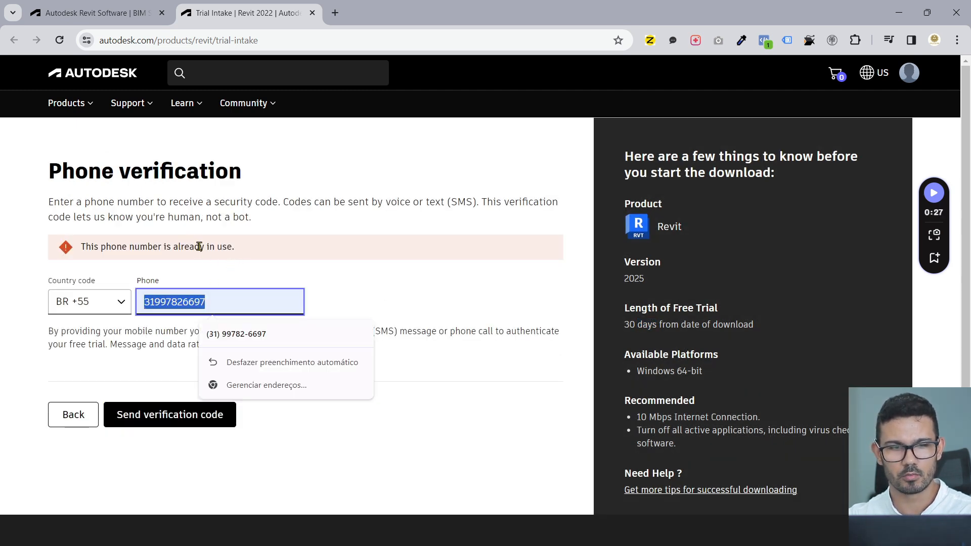
pyautogui.click(129, 338)
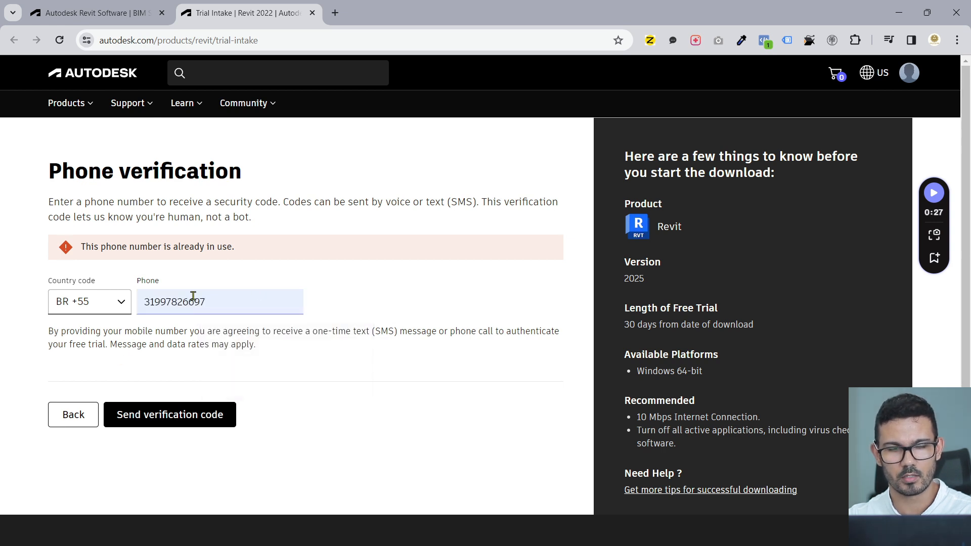
pyautogui.doubleClick(214, 302)
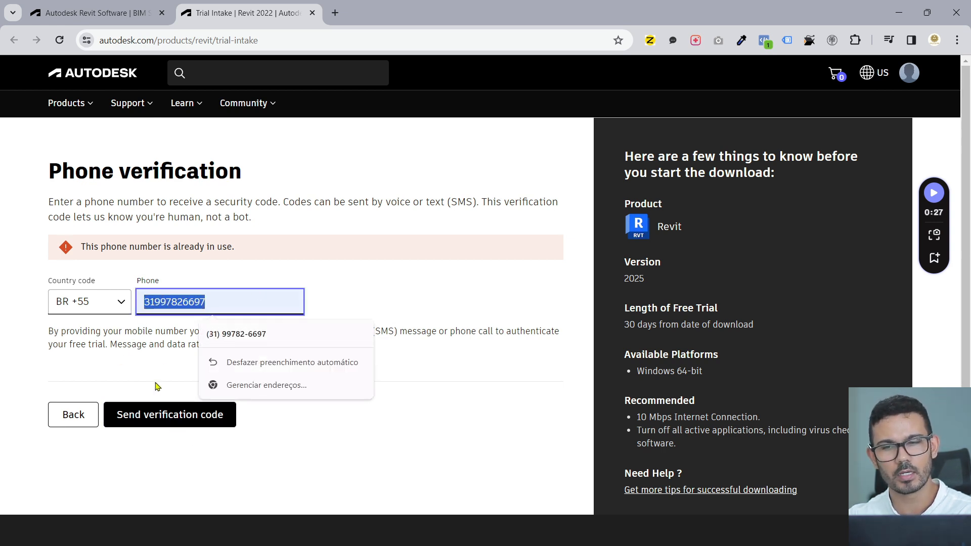
pyautogui.scroll(-2, 748, 361)
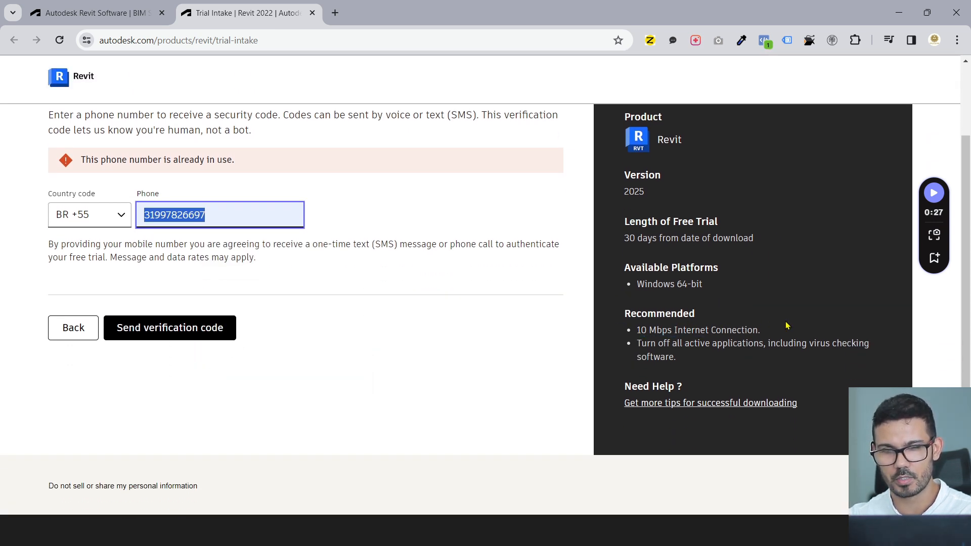
pyautogui.scroll(2, 500, 318)
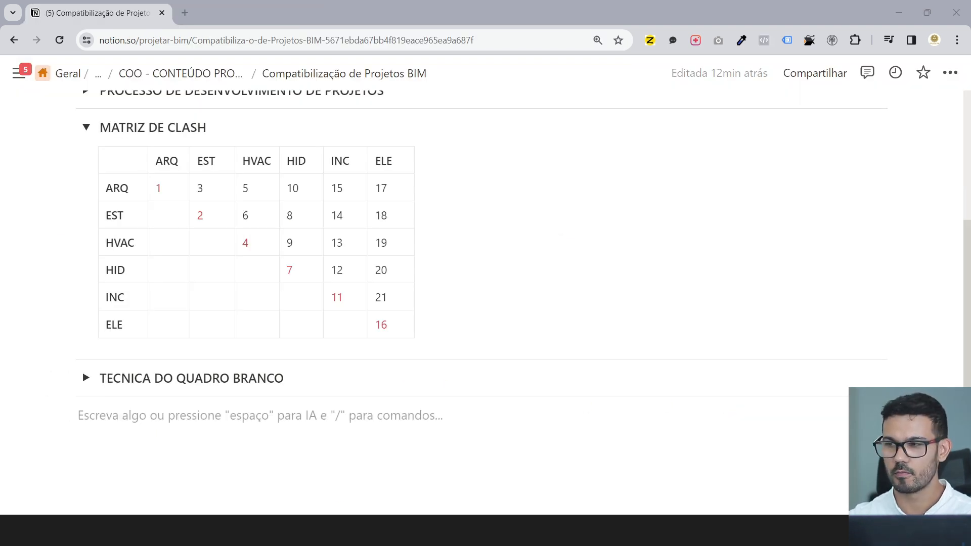
# - Search Windows for 'revit viewer' and launch Revit Viewer 2024
pyautogui.press('super')
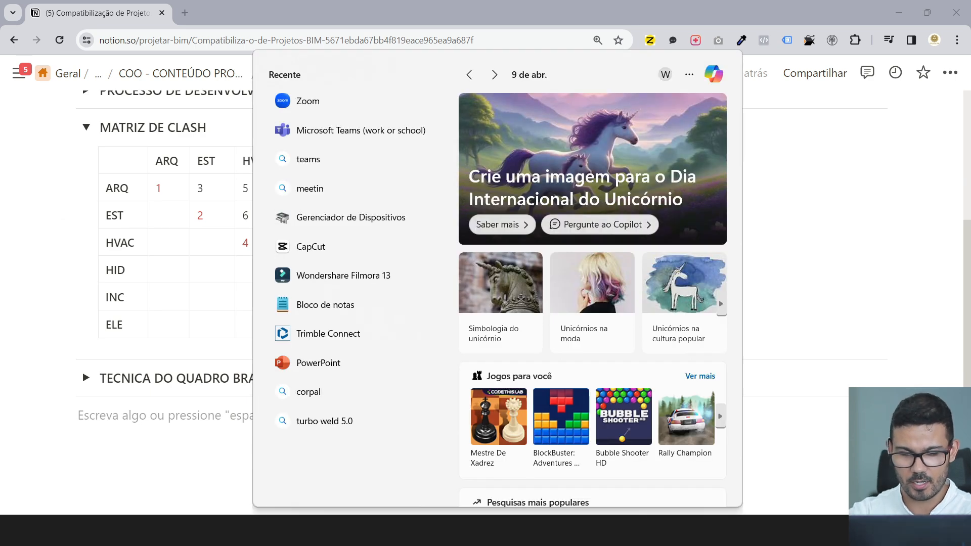
pyautogui.write('revit')
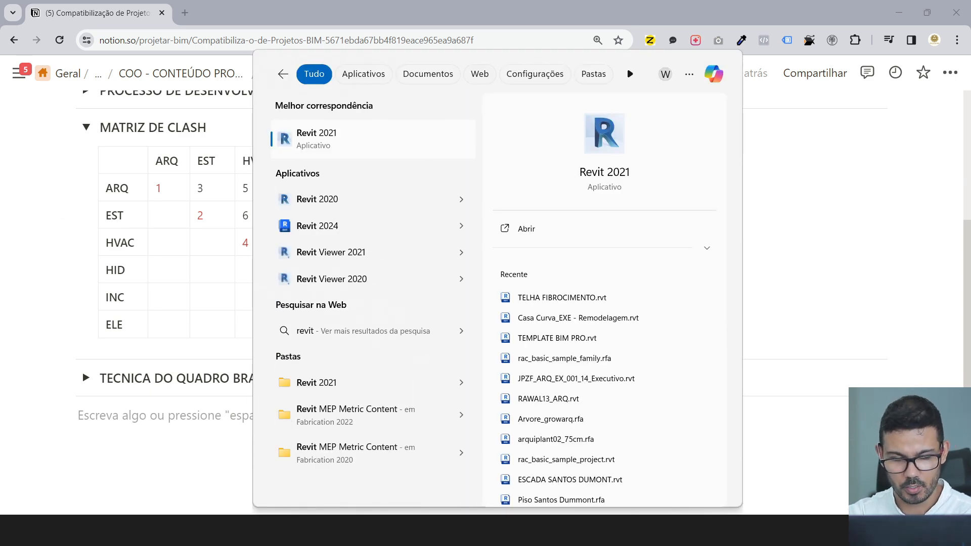
pyautogui.write(' viewer')
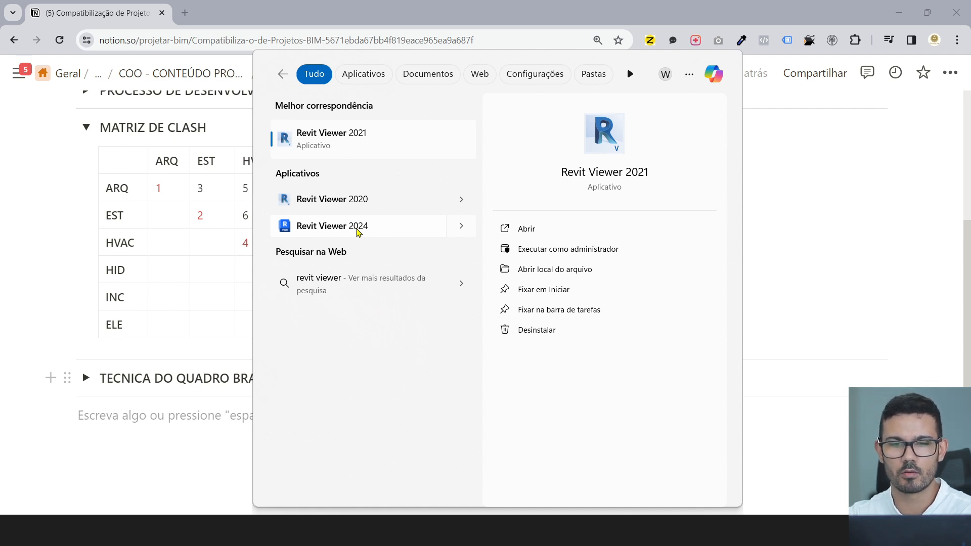
pyautogui.click(357, 230)
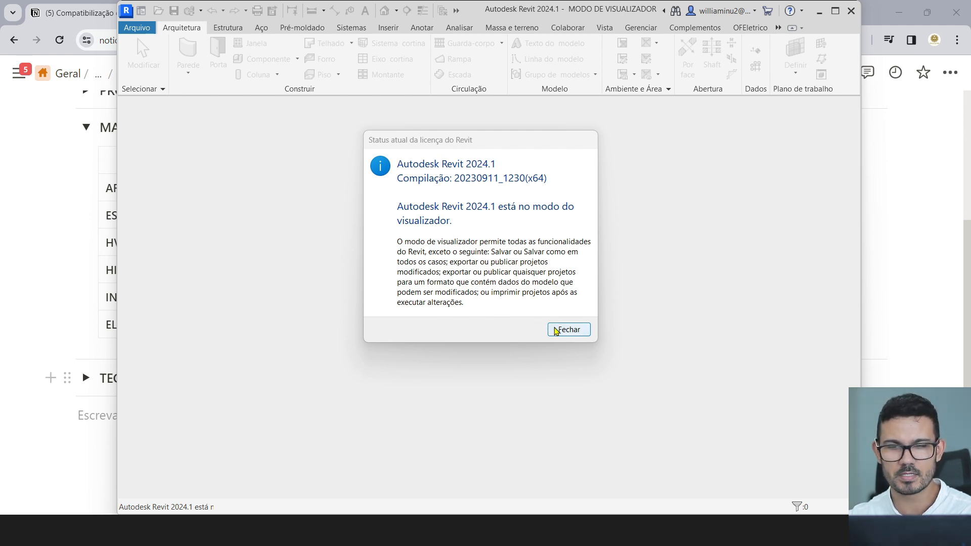
# - Dismiss the Revit license status notice
pyautogui.click(563, 332)
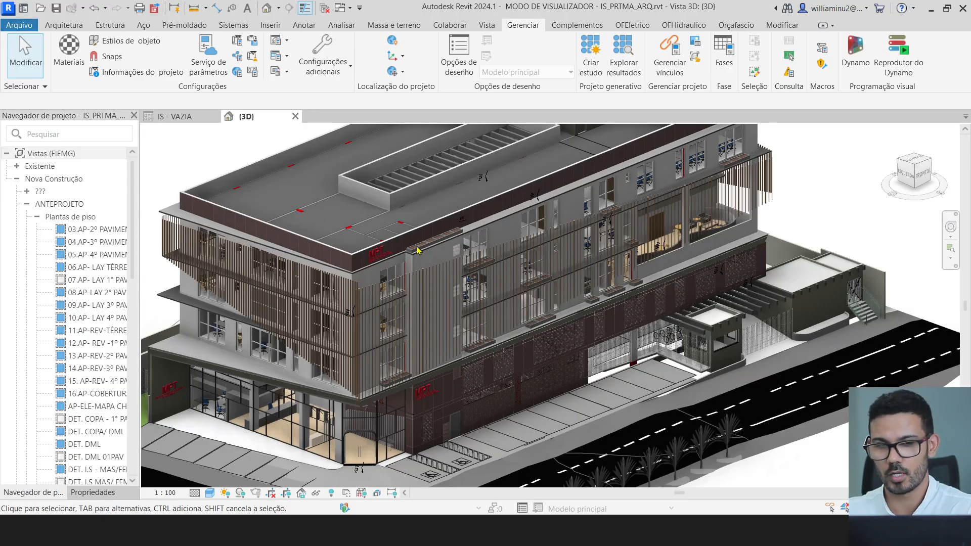
pyautogui.scroll(-3, 418, 250)
pyautogui.scroll(5, 361, 238)
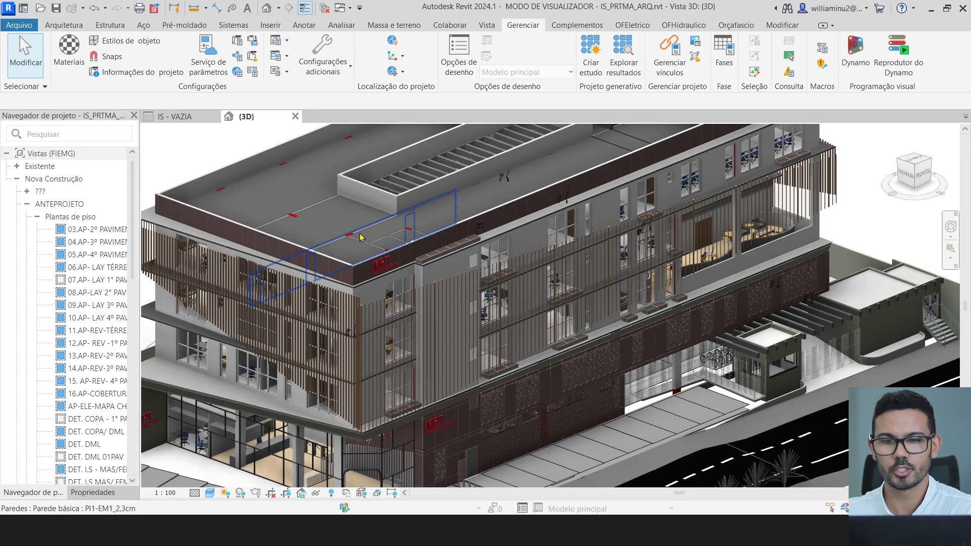
pyautogui.scroll(2, 361, 237)
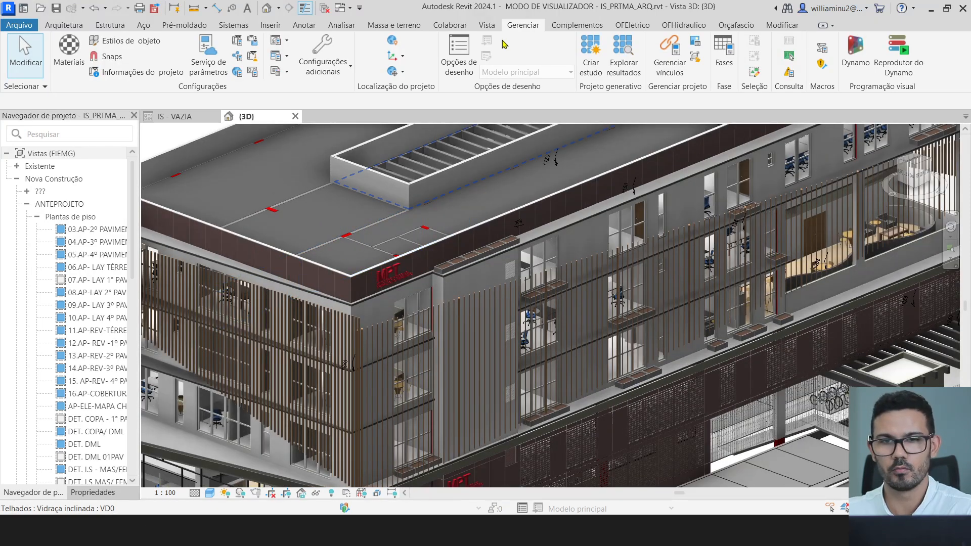
# - Start a new check via Colaborar > Verificação de interferência > Executar verificação de interferência
pyautogui.click(458, 31)
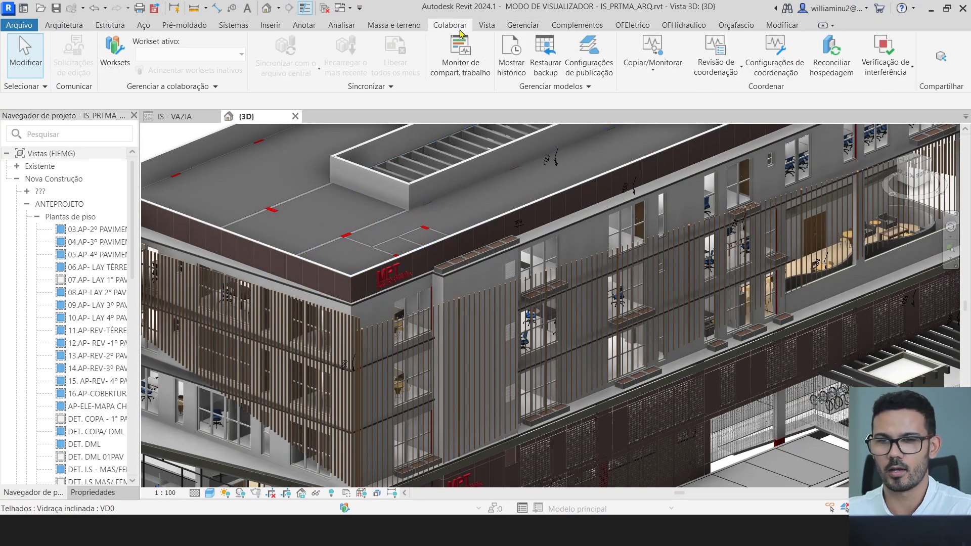
pyautogui.click(889, 75)
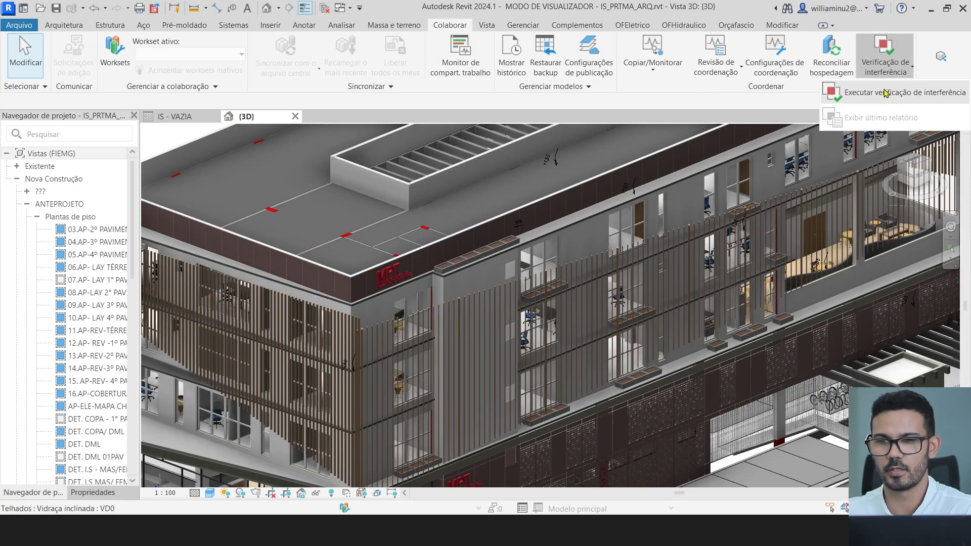
pyautogui.click(888, 93)
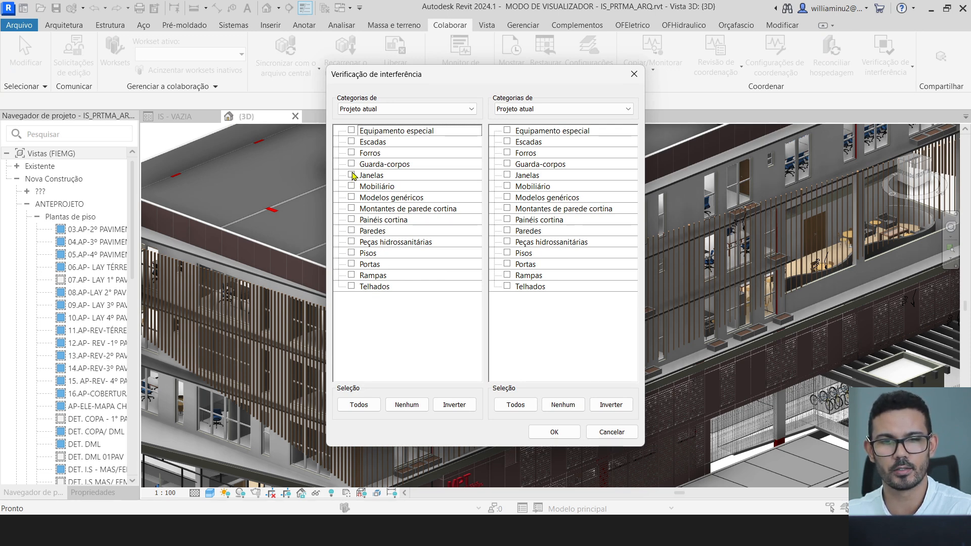
# - Test Janelas and Portas against Quadro estrutural and Colunas in IS_PRTMA_ESTRUTURA.IFC.RVT
pyautogui.click(549, 110)
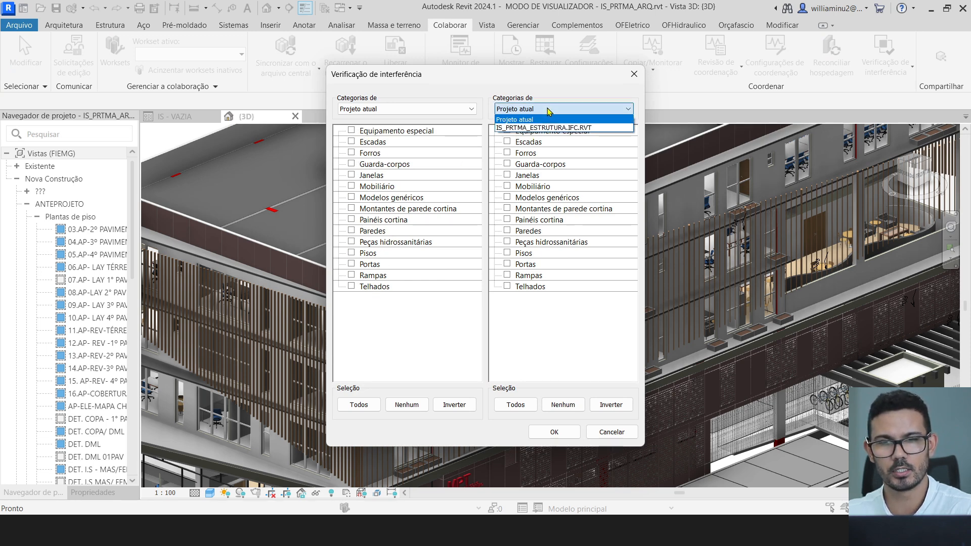
pyautogui.click(546, 124)
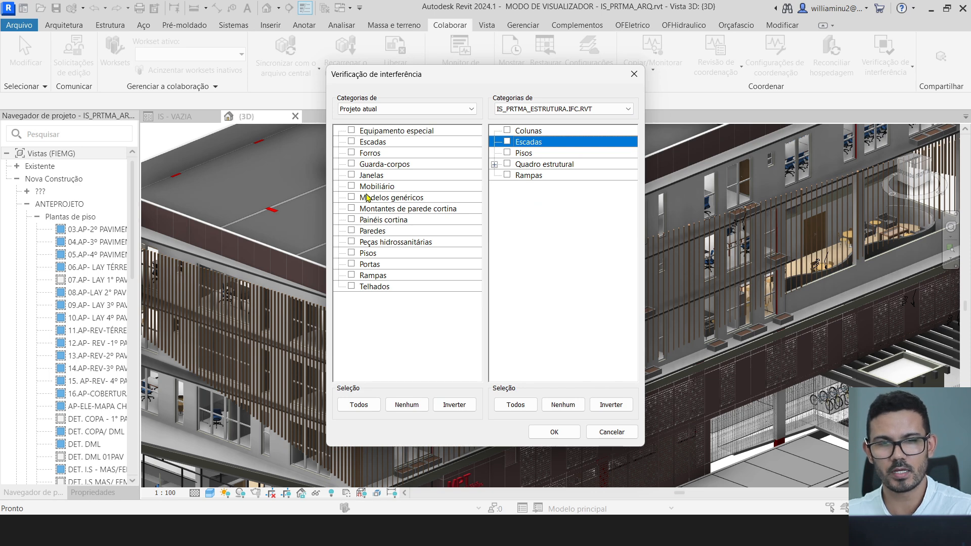
pyautogui.click(351, 176)
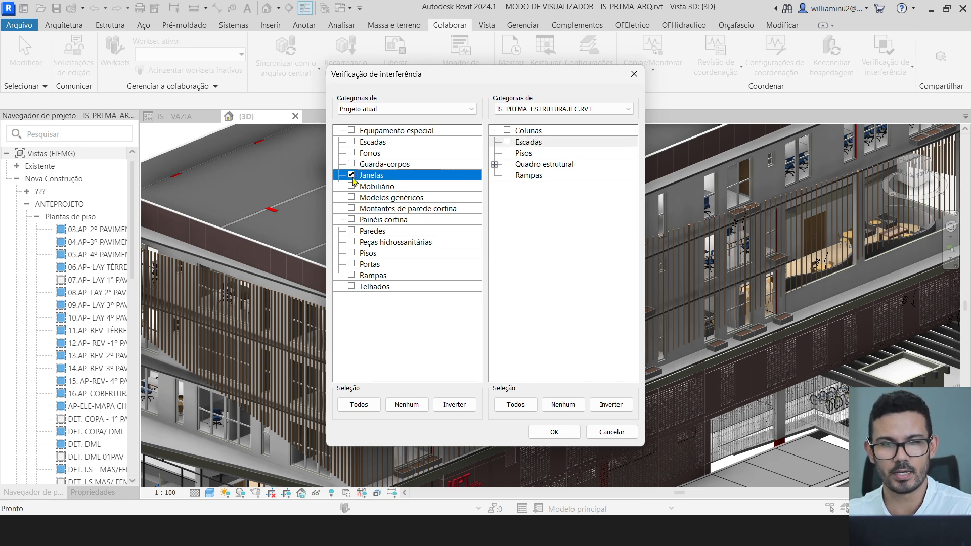
pyautogui.click(352, 264)
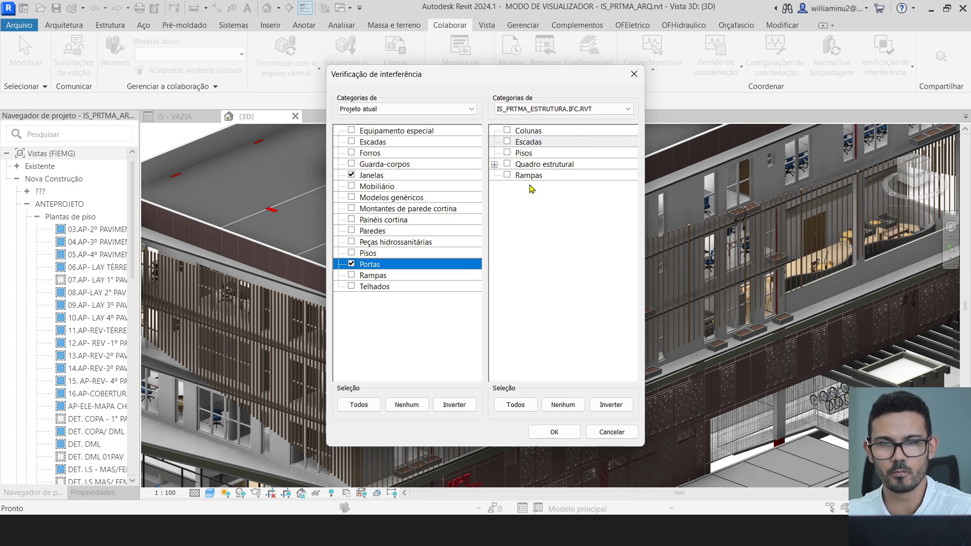
pyautogui.click(508, 164)
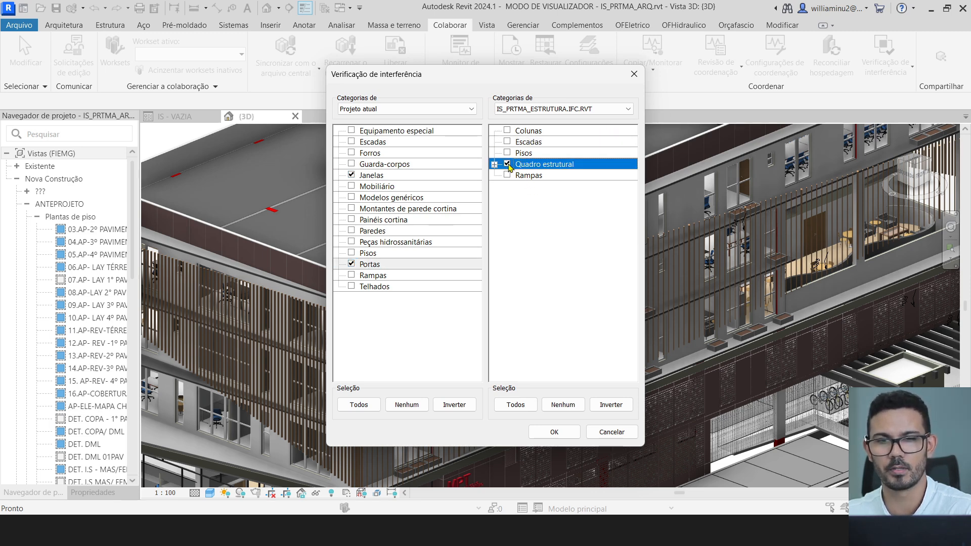
pyautogui.click(508, 131)
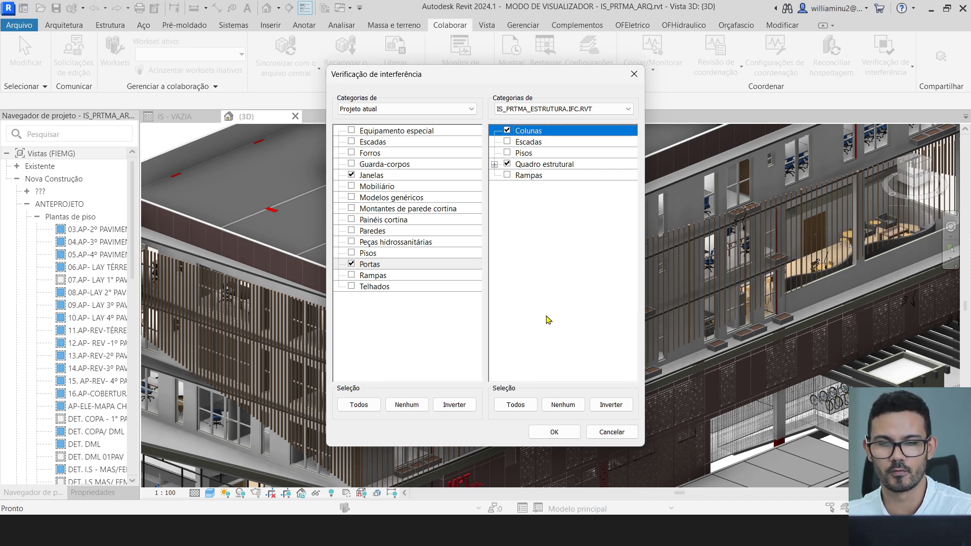
pyautogui.click(555, 432)
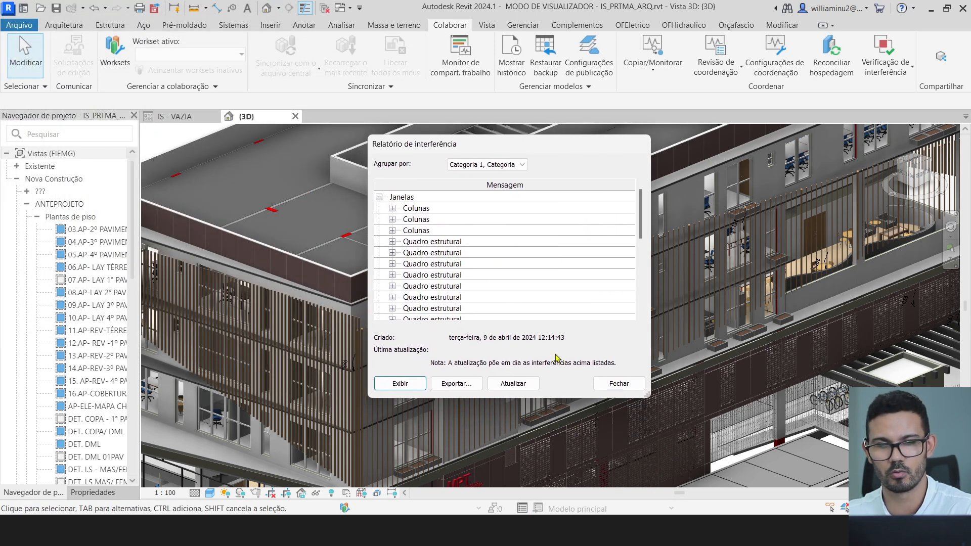
# - Expand the first Janelas/Colunas clash and show column P10 in the view
pyautogui.scroll(-5, 432, 256)
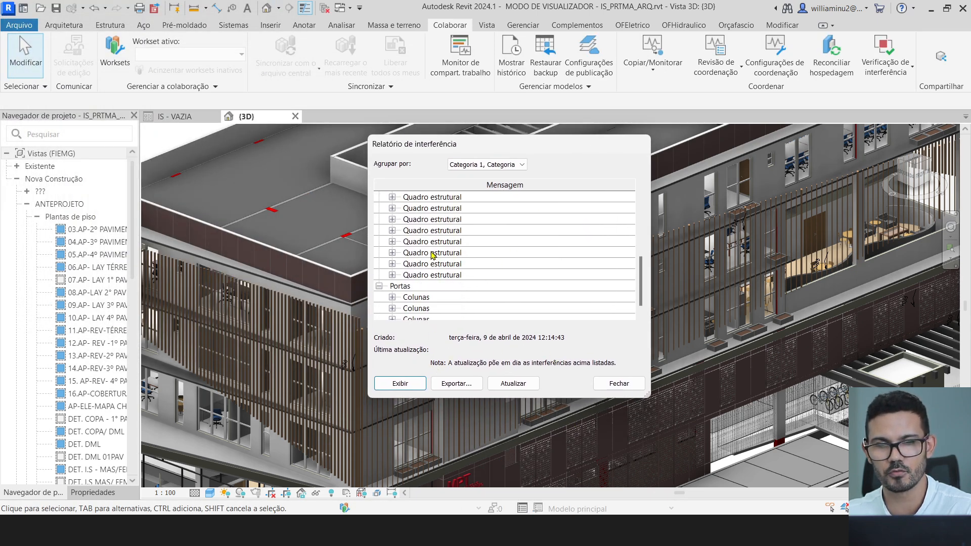
pyautogui.scroll(5, 430, 273)
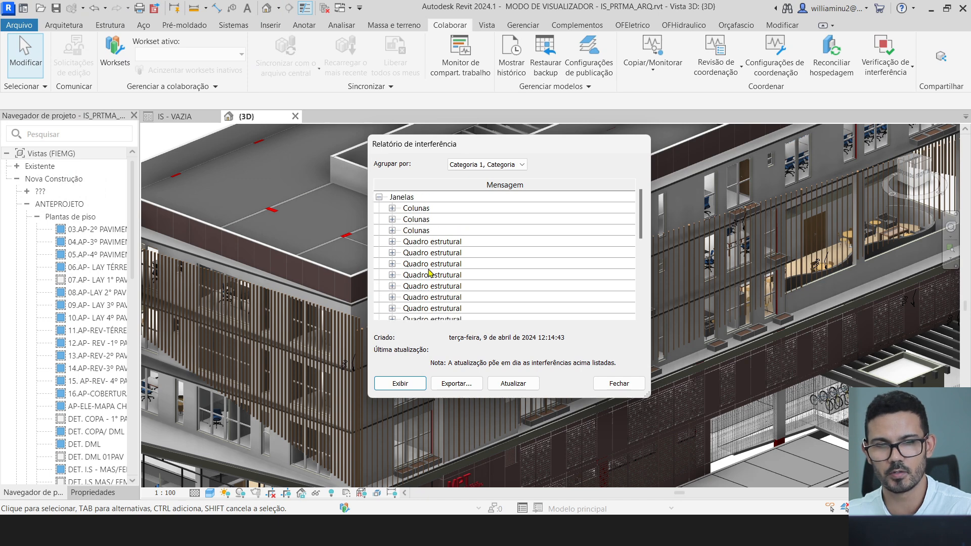
pyautogui.click(421, 208)
pyautogui.click(393, 208)
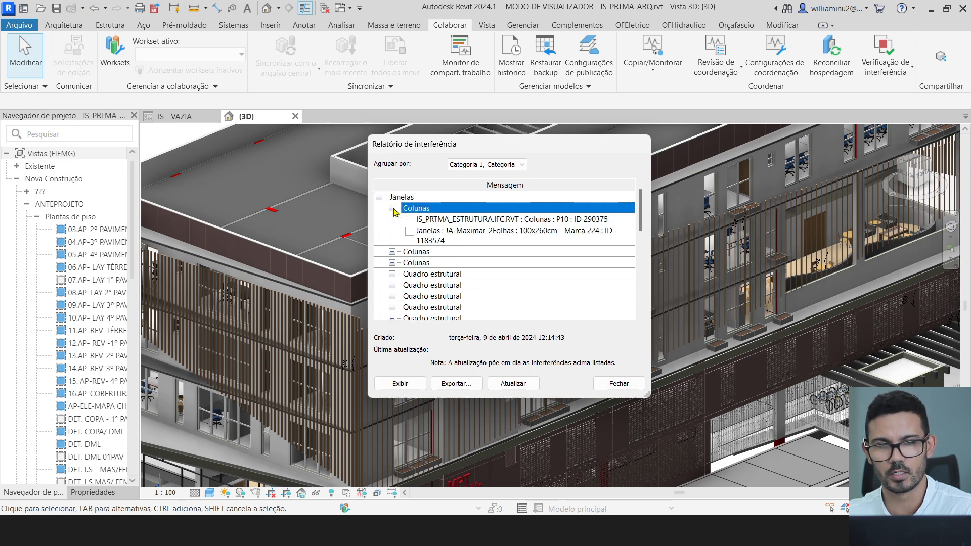
pyautogui.click(436, 221)
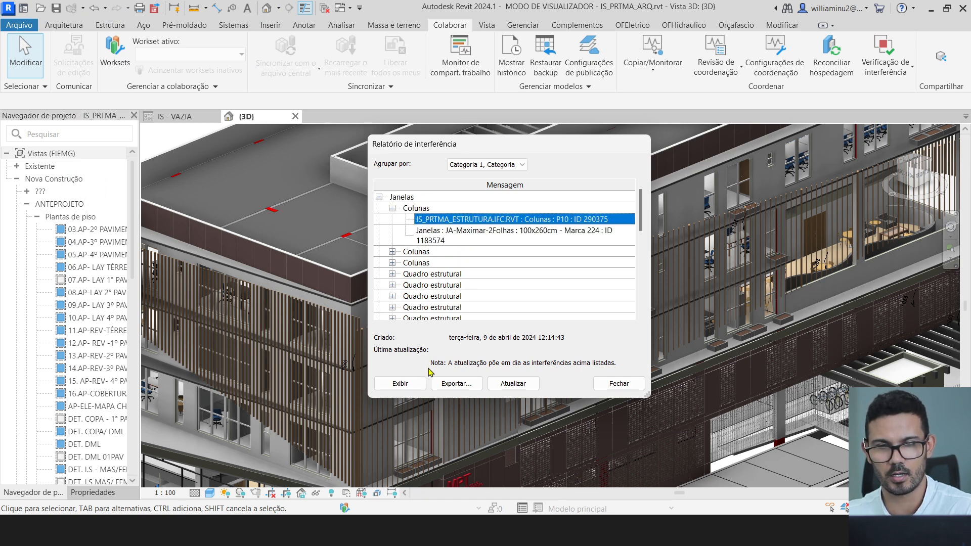
pyautogui.click(412, 386)
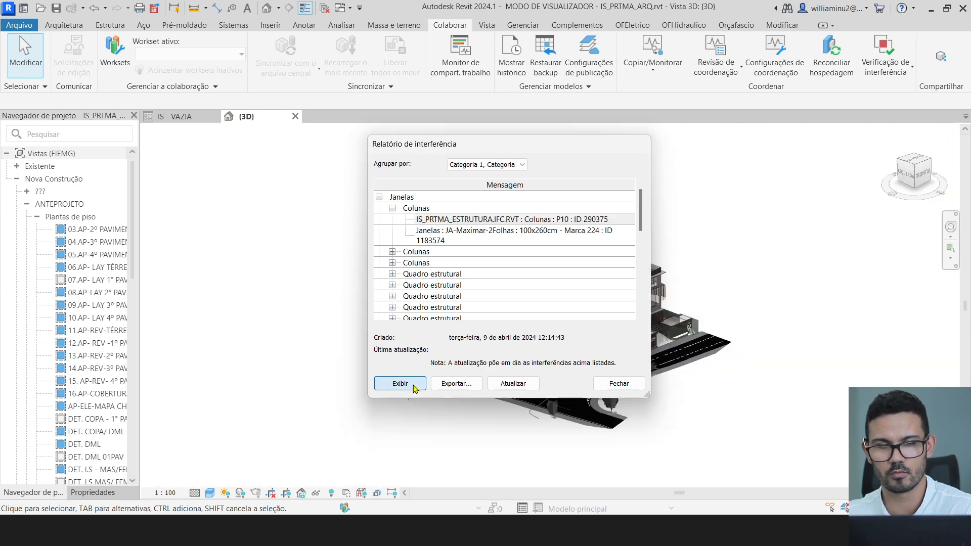
# - Show the clashing JA-Maximar window in the plan and select its window group
pyautogui.moveTo(551, 147); pyautogui.dragTo(368, 186)
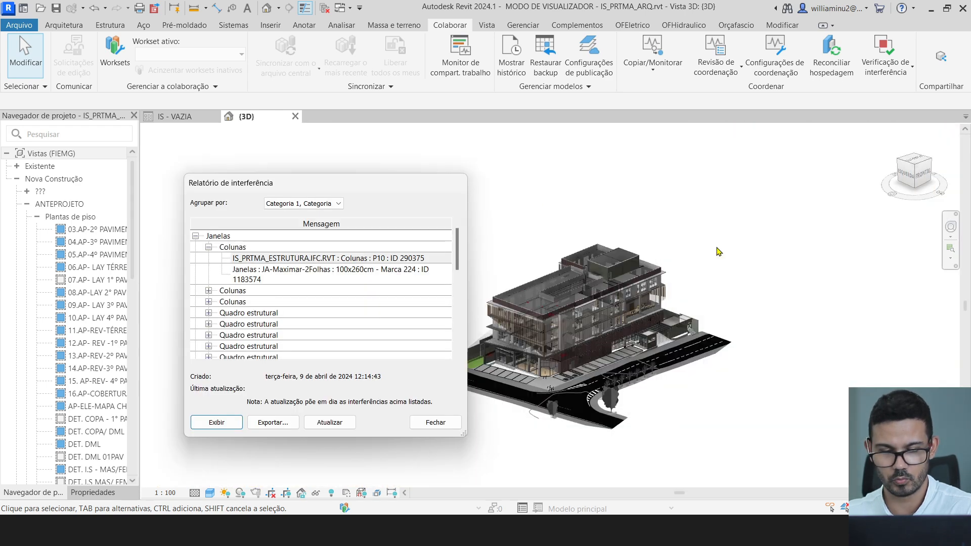
pyautogui.rightClick(751, 251)
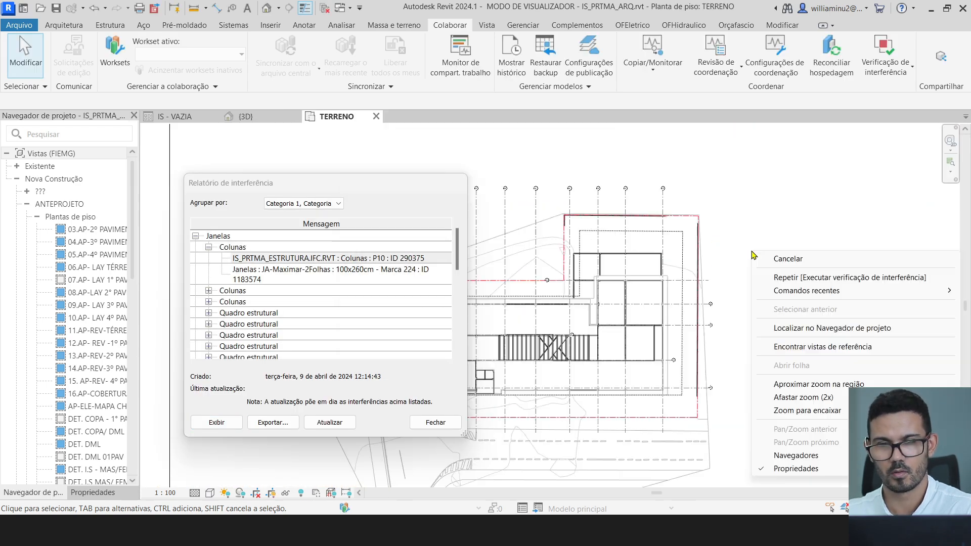
pyautogui.click(751, 214)
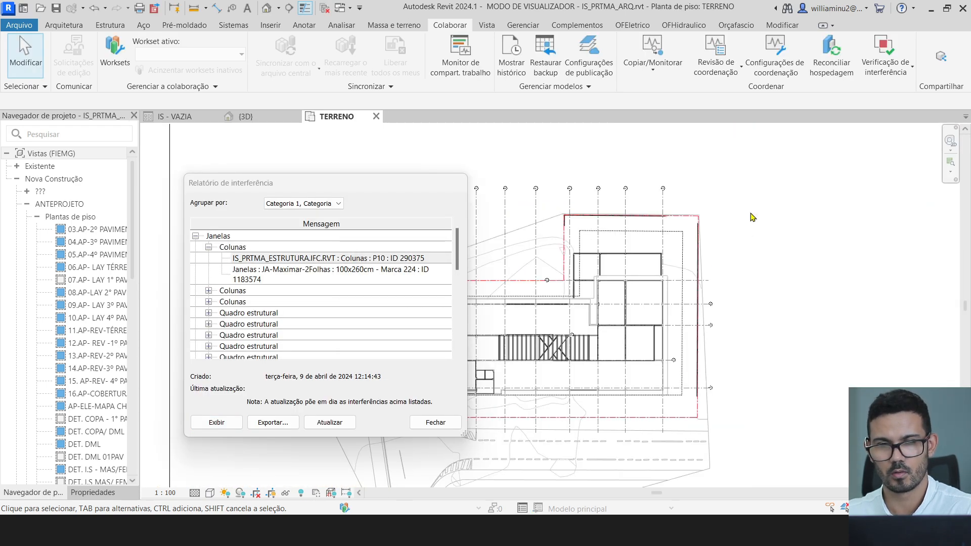
pyautogui.click(234, 423)
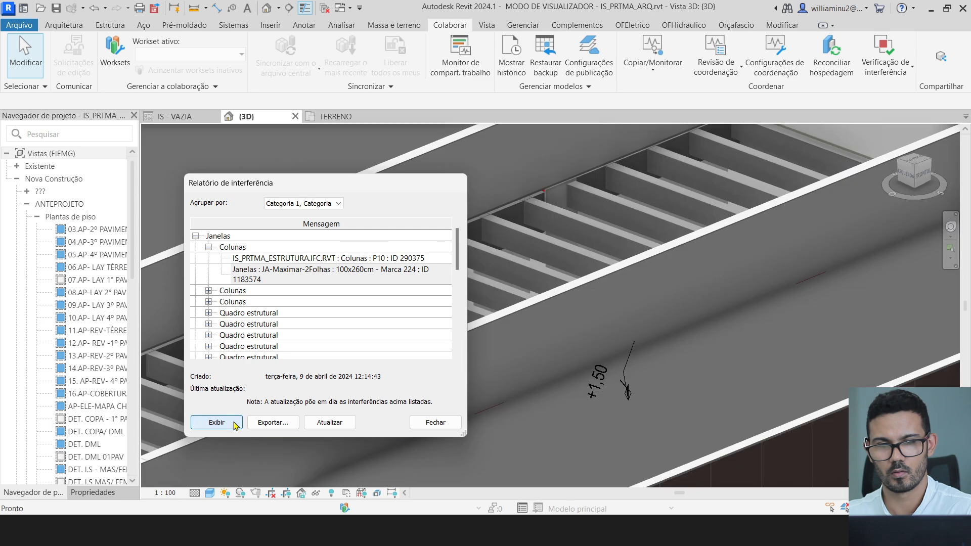
pyautogui.click(314, 277)
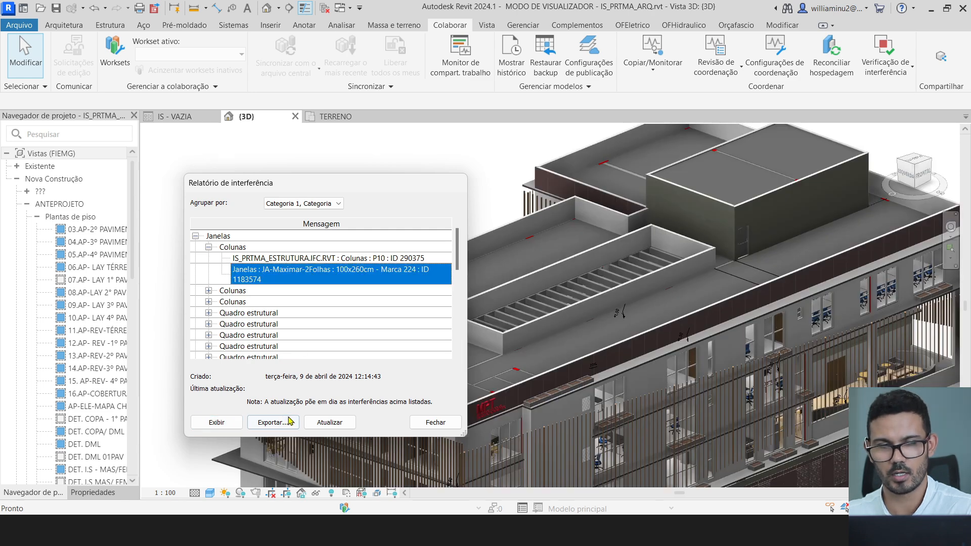
pyautogui.click(223, 422)
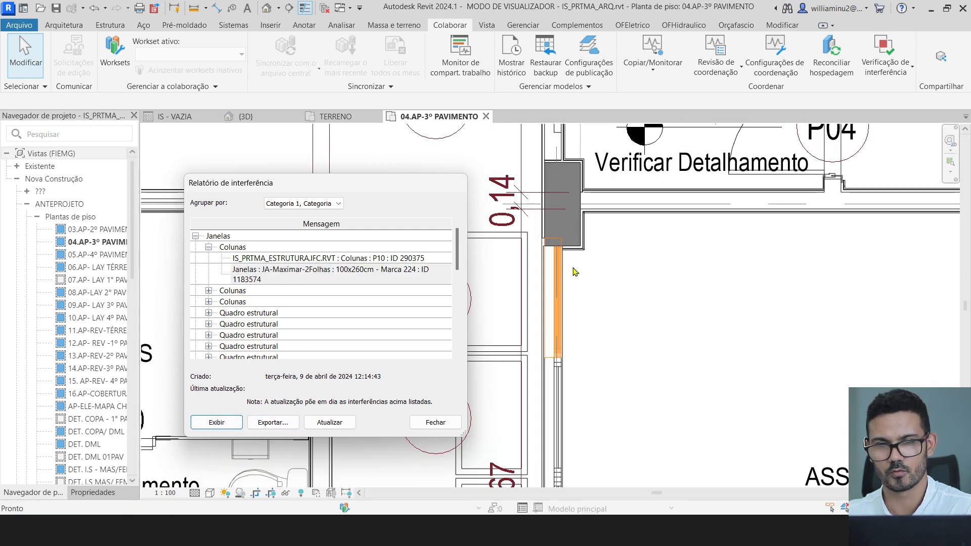
pyautogui.click(560, 265)
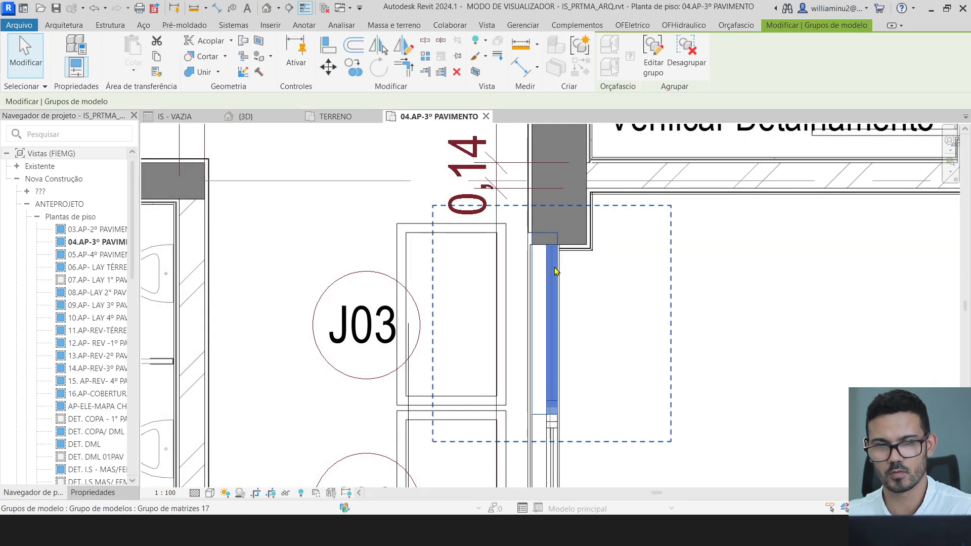
# - Zoom and pan to frame the column above the window and the 0,14 dimension
pyautogui.scroll(3, 560, 265)
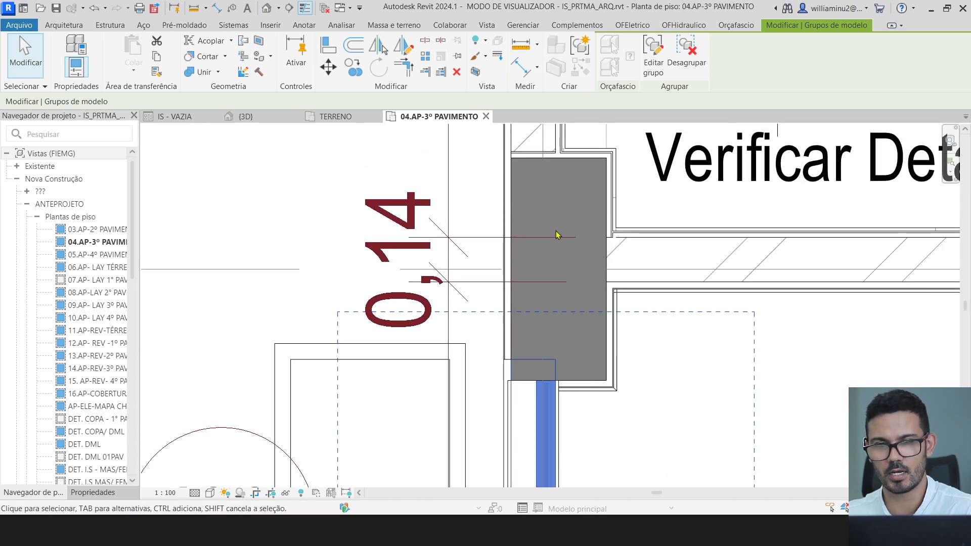
pyautogui.scroll(-2, 554, 343)
pyautogui.moveTo(573, 378); pyautogui.dragTo(579, 257, button='middle')
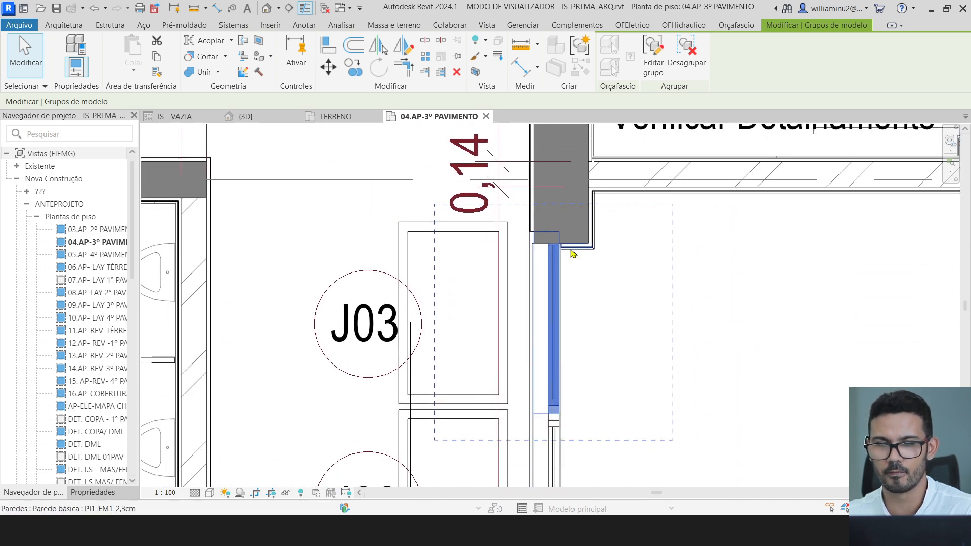
pyautogui.scroll(-1, 554, 319)
pyautogui.scroll(-4, 555, 253)
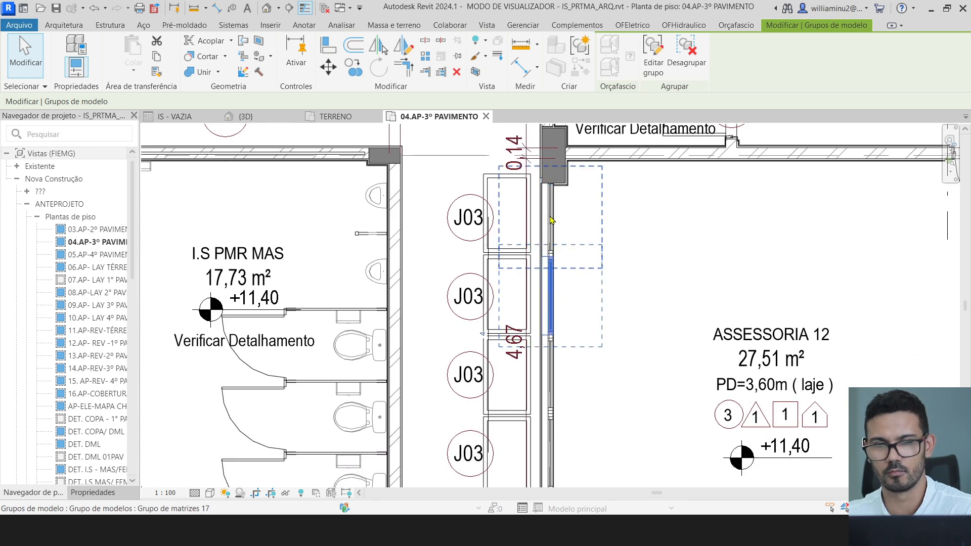
pyautogui.scroll(5, 552, 177)
pyautogui.moveTo(549, 156); pyautogui.dragTo(518, 306, button='middle')
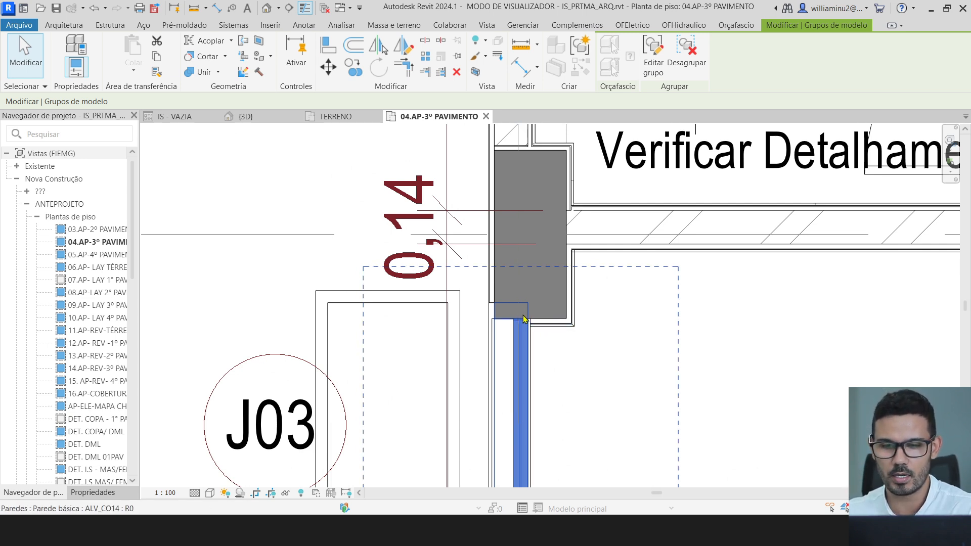
# - Zoom in and out around the column P10 and window clash on 04.AP-3º PAVIMENTO
pyautogui.scroll(-3, 522, 314)
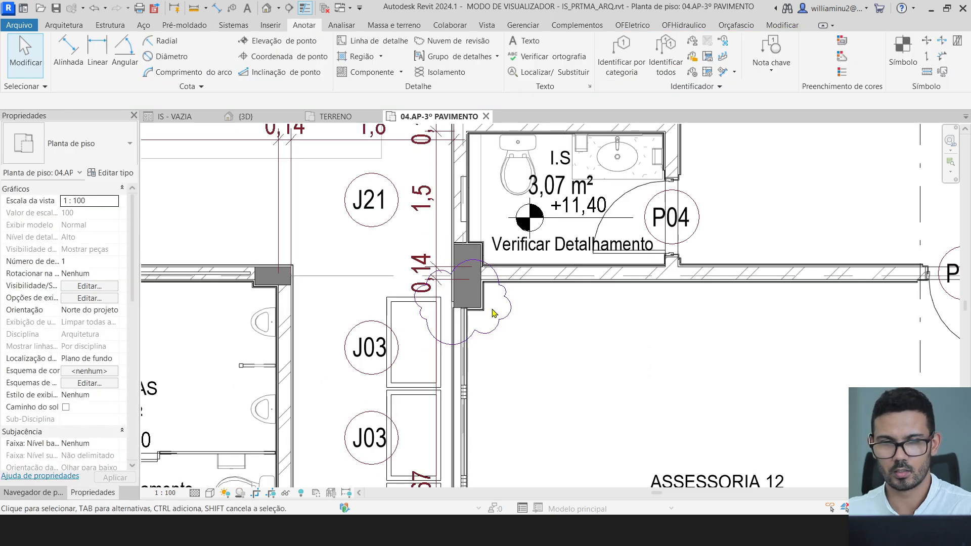
pyautogui.scroll(2, 480, 313)
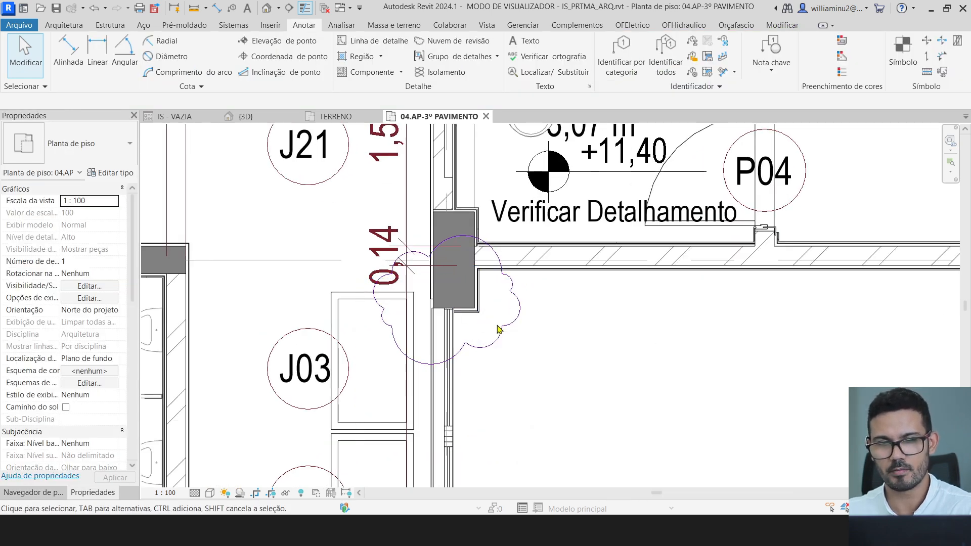
pyautogui.scroll(-4, 526, 331)
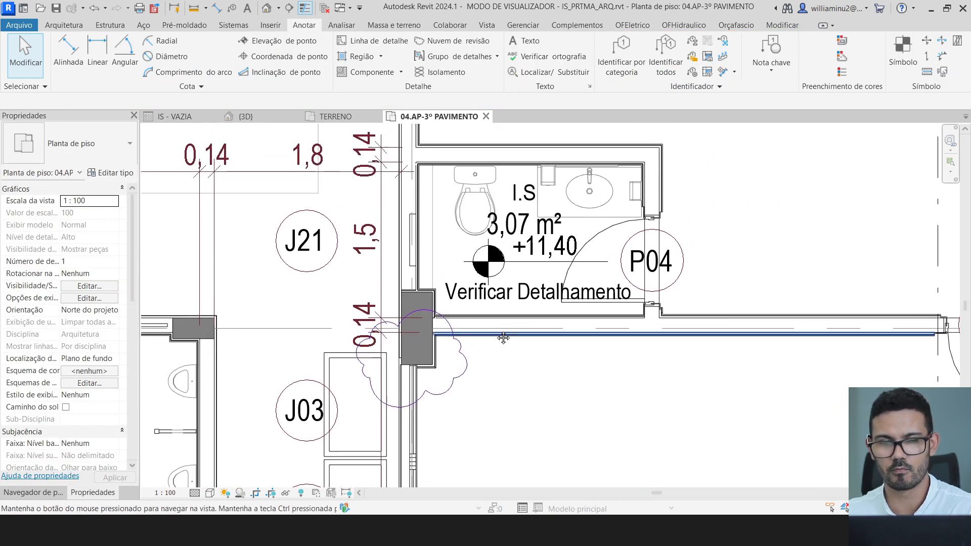
pyautogui.scroll(3, 438, 384)
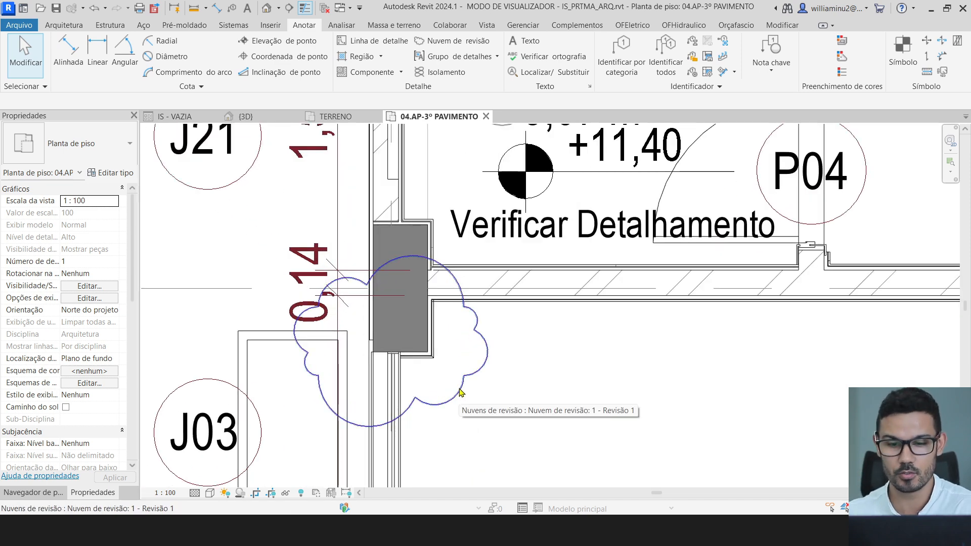
pyautogui.scroll(-2, 461, 388)
pyautogui.scroll(-3, 506, 349)
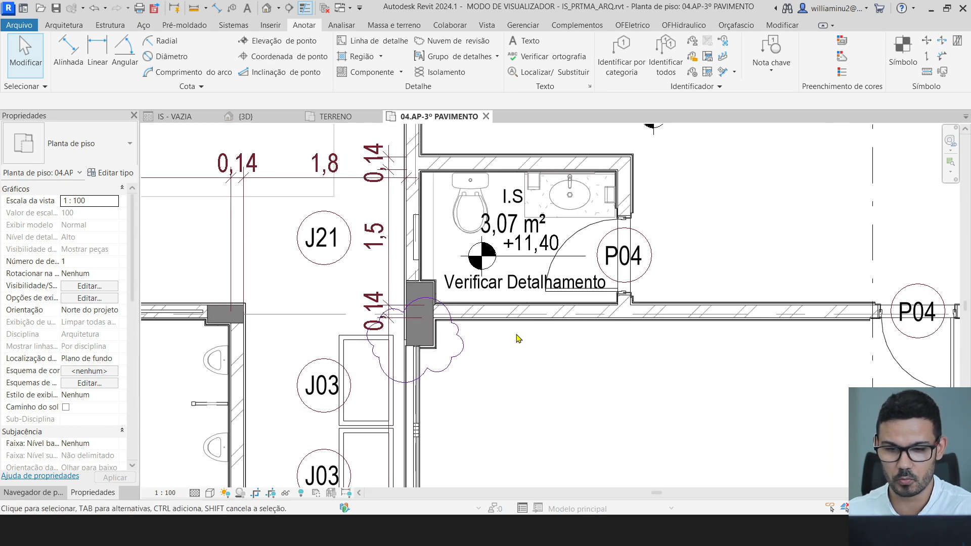
pyautogui.scroll(2, 445, 304)
pyautogui.scroll(2, 445, 346)
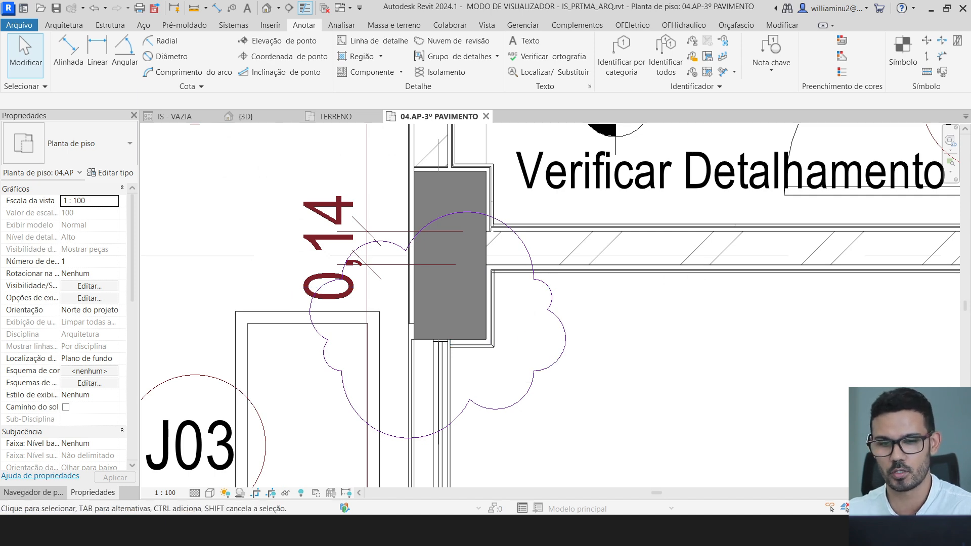
pyautogui.scroll(-1, 390, 332)
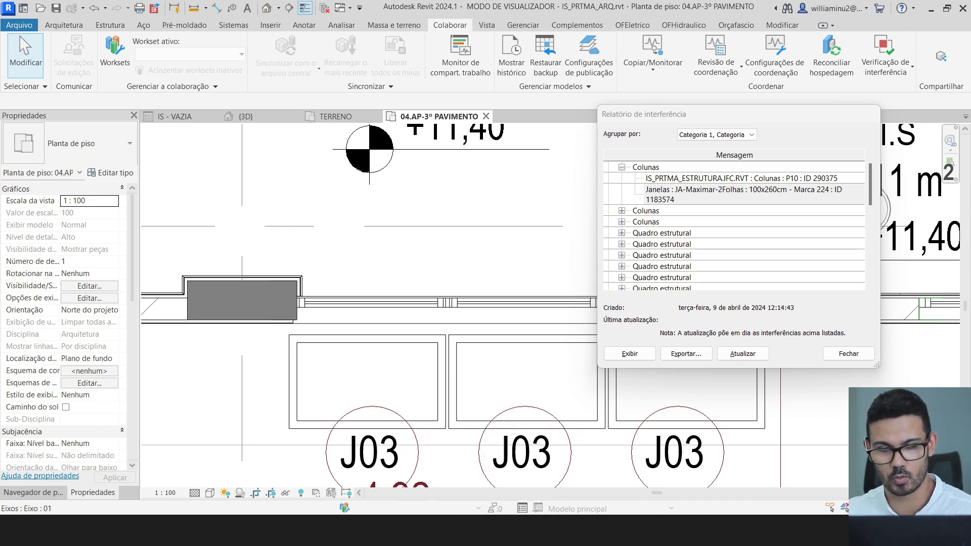
# - Switch from Revit to the Trimble Connect 3D viewer in Chrome
pyautogui.moveTo(433, 513)
pyautogui.click(471, 503)
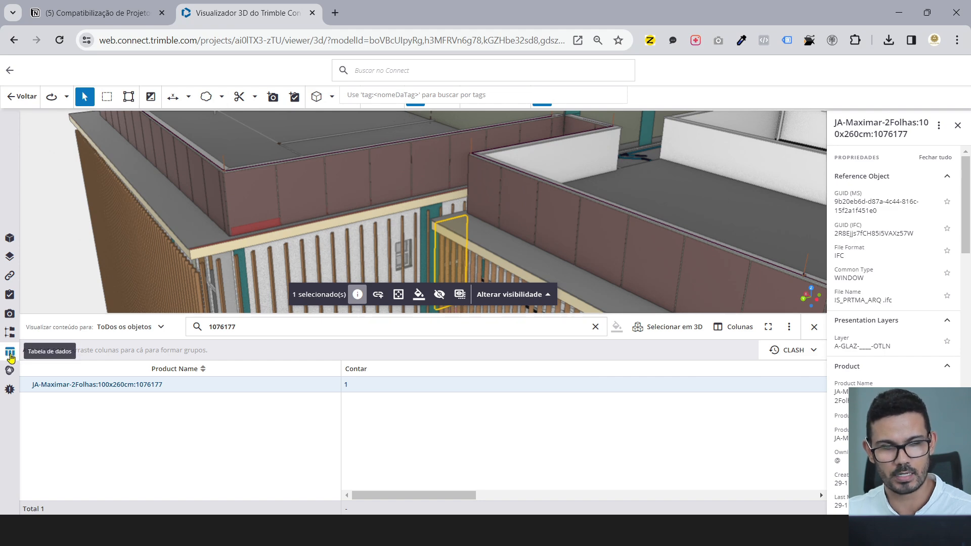
# - Toggle the Trimble Connect data table and inspect its column settings without changes
pyautogui.click(10, 354)
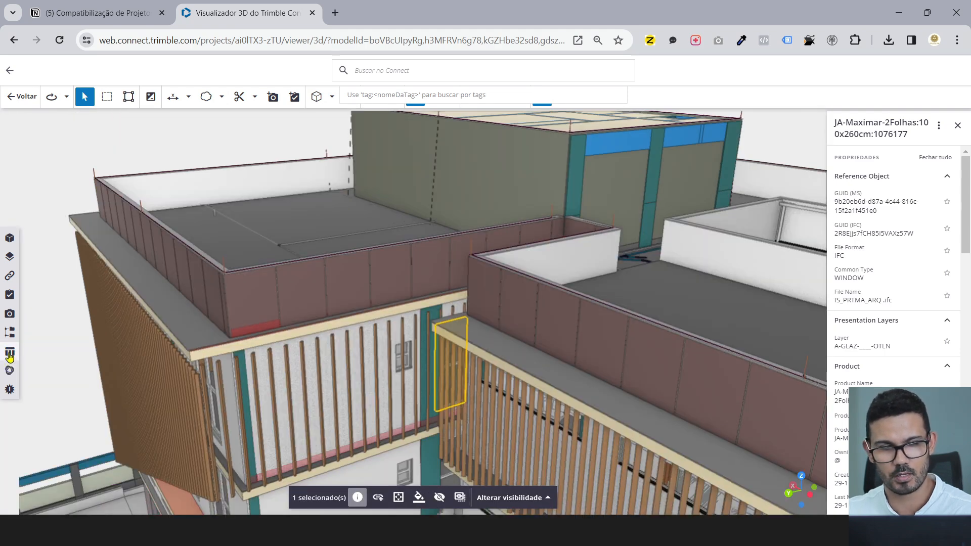
pyautogui.click(10, 354)
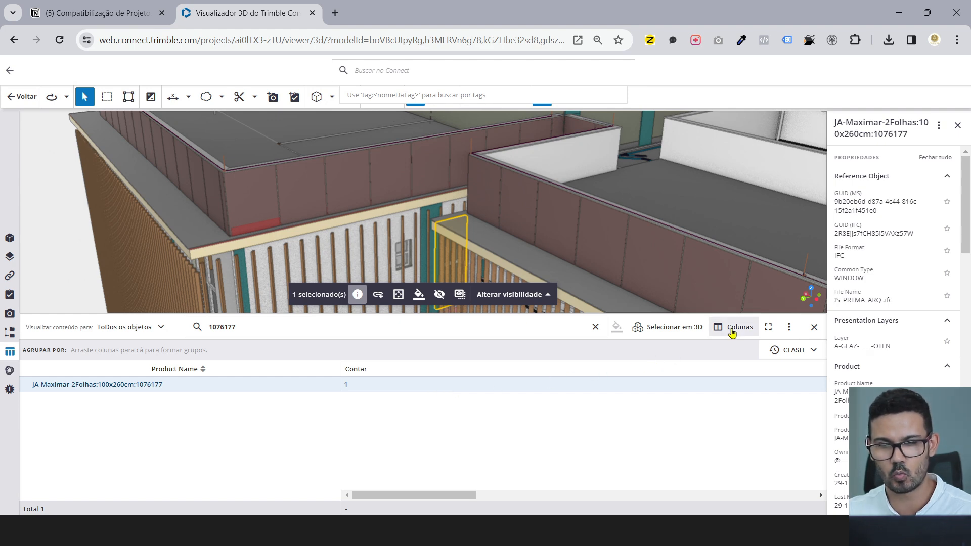
pyautogui.click(732, 328)
pyautogui.click(126, 217)
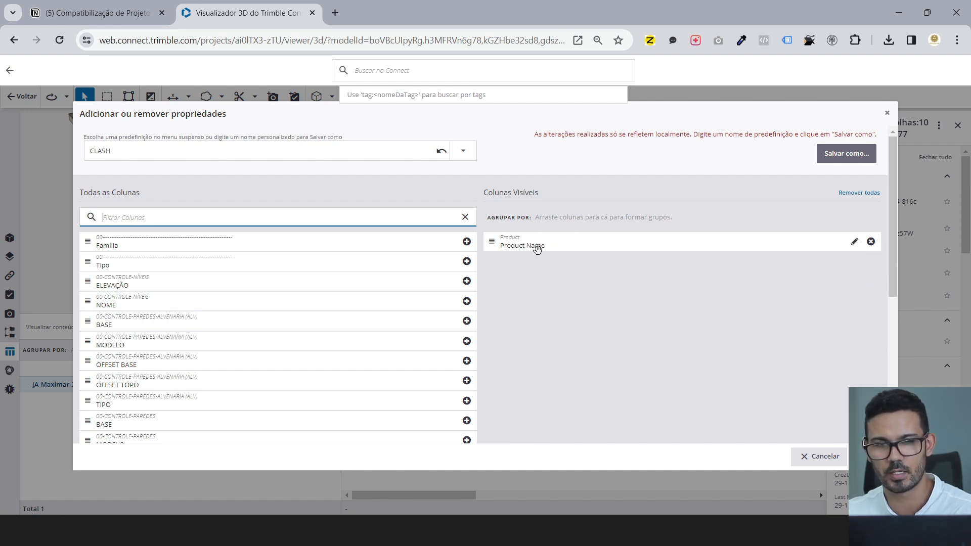
pyautogui.click(871, 456)
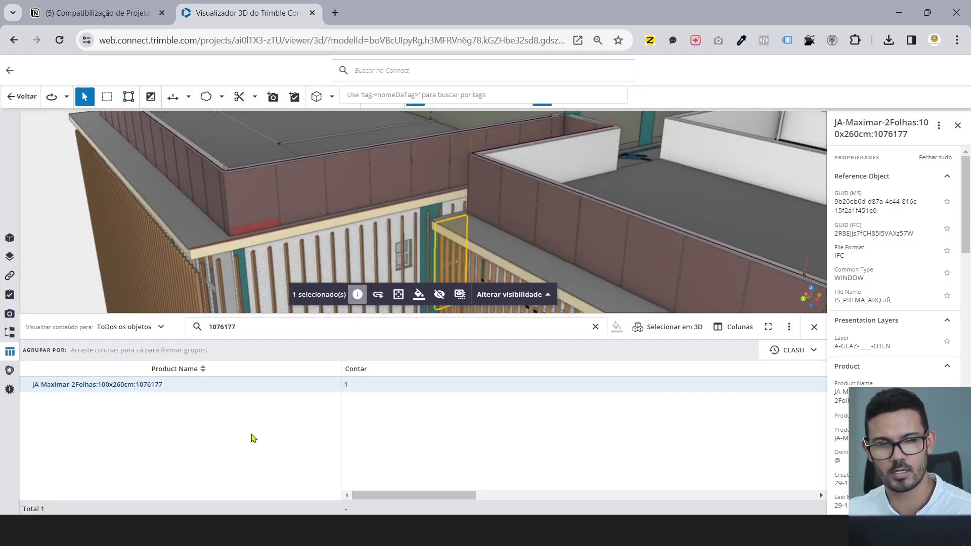
# - Clear the 1076177 search to list all 43021 objects, then return to Revit
pyautogui.moveTo(236, 327); pyautogui.dragTo(182, 330)
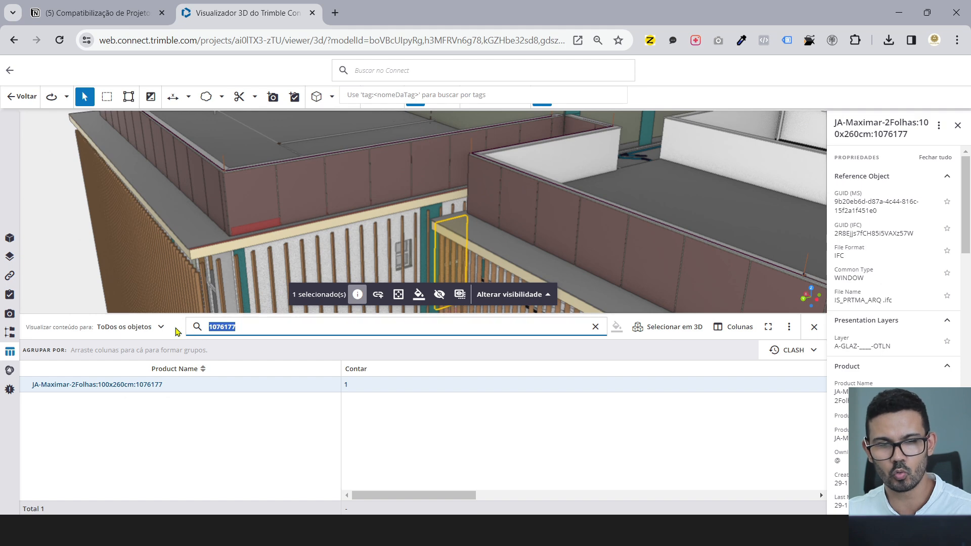
pyautogui.press('BackSpace')
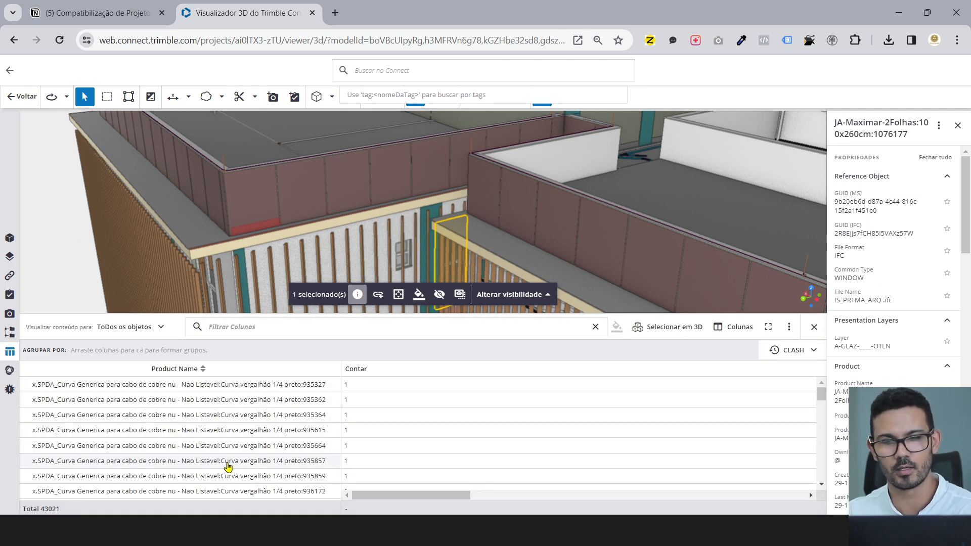
pyautogui.hotkey('alt', 'Tab')
pyautogui.hotkey('alt', 'Tab')
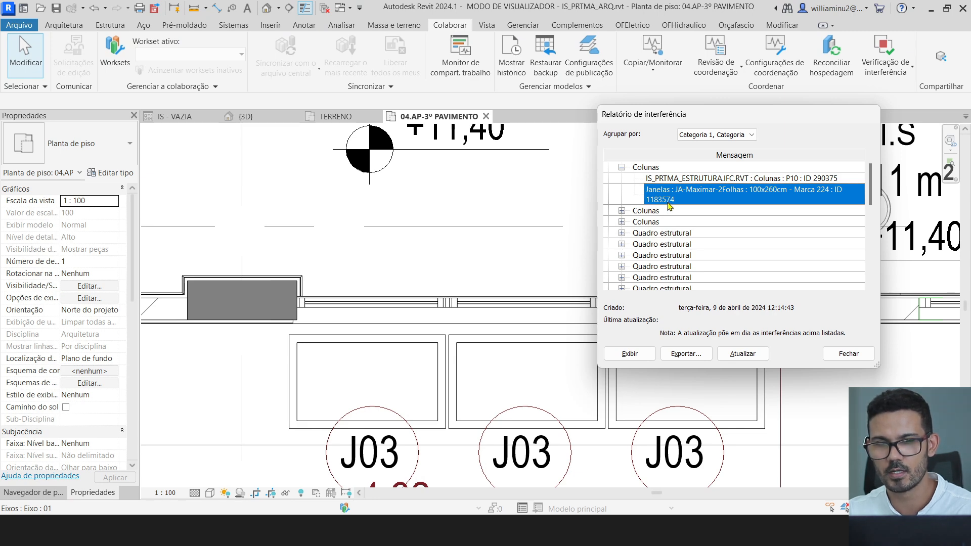
# - Select the Janelas clash row (ID 1183574) and compare it with the Trimble Connect window
pyautogui.hotkey('alt', 'Tab')
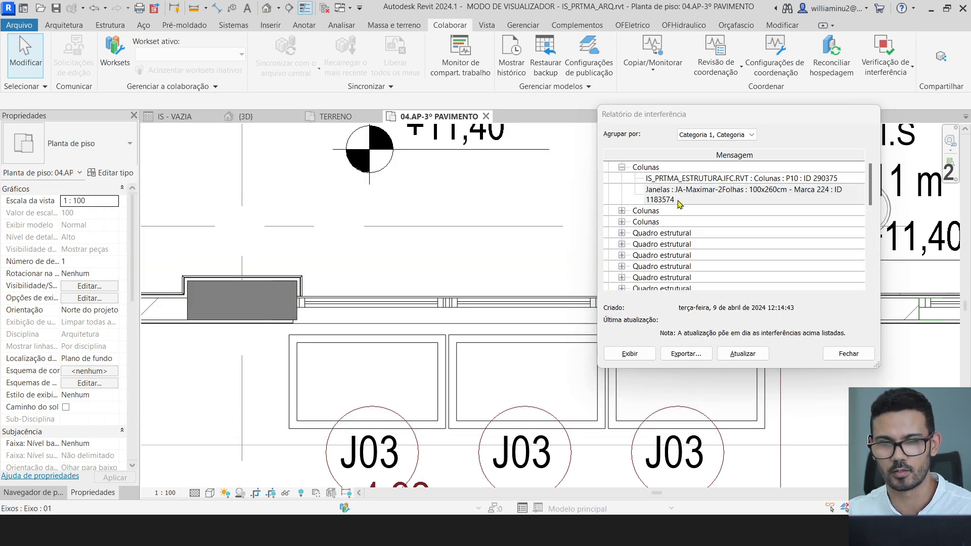
pyautogui.click(679, 204)
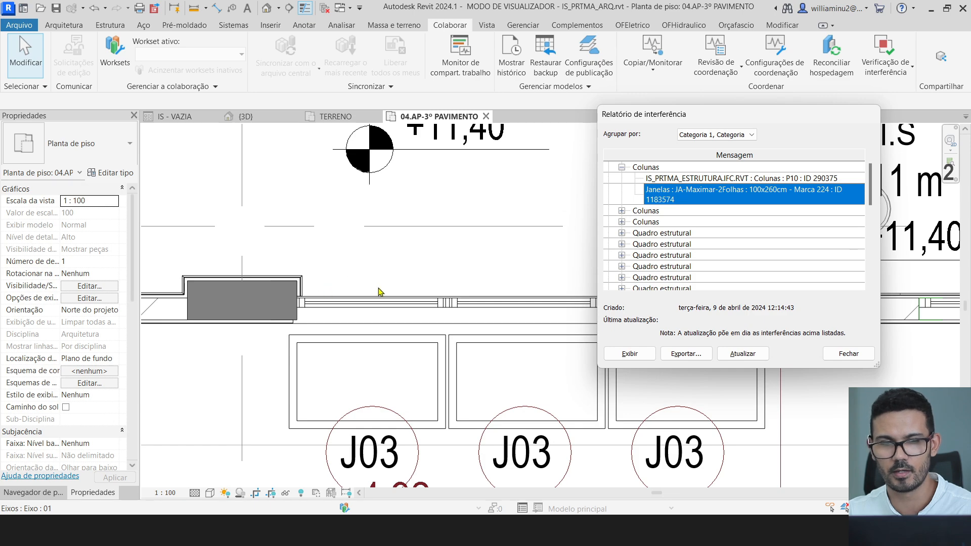
pyautogui.hotkey('alt', 'Tab')
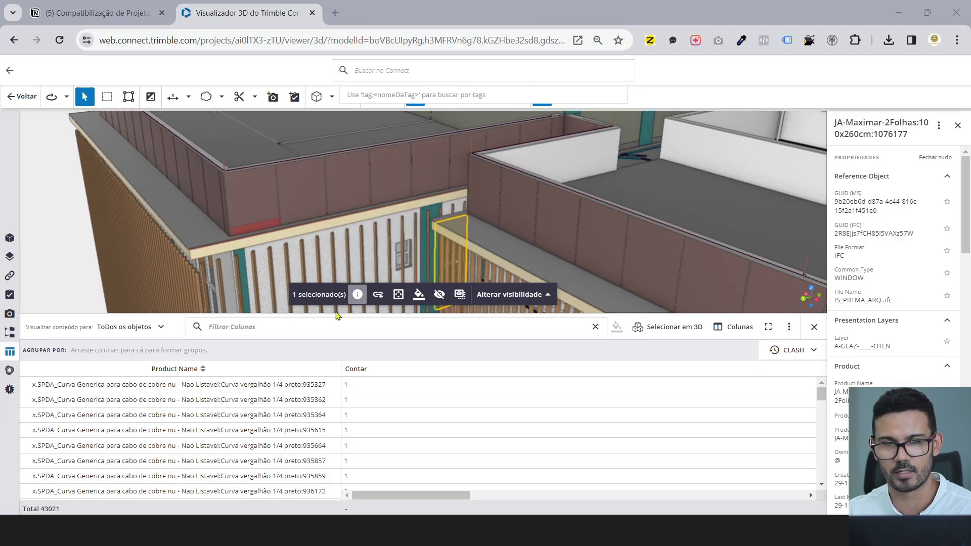
pyautogui.hotkey('alt', 'Tab')
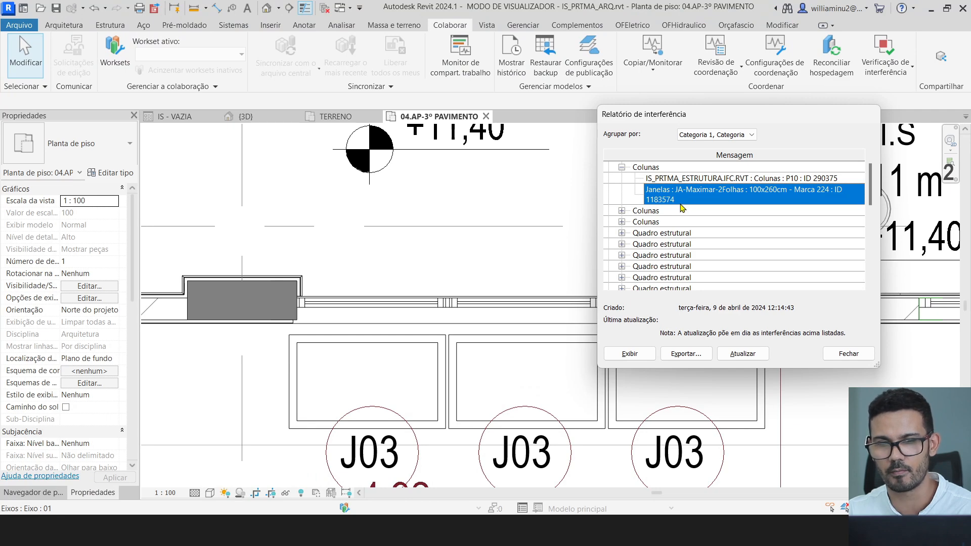
pyautogui.hotkey('alt', 'Tab')
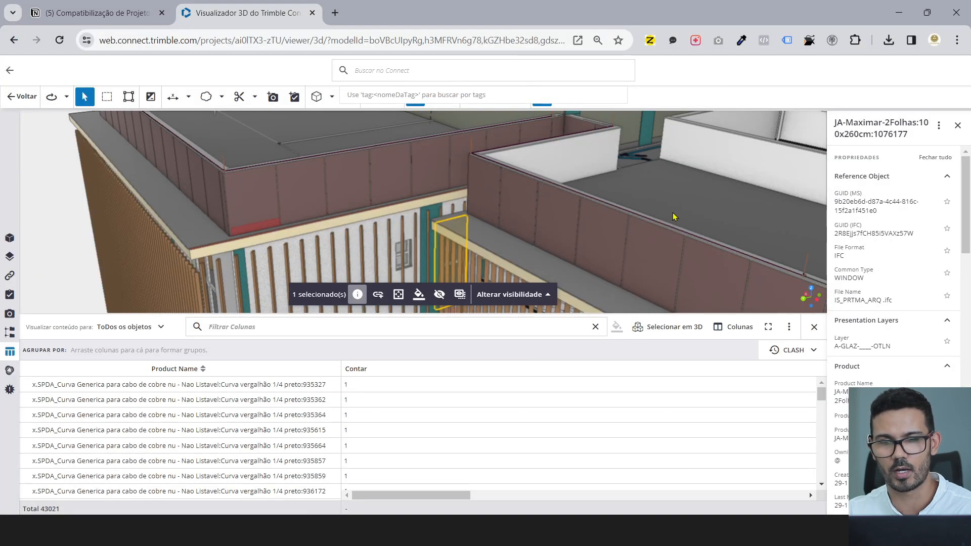
# - Filter the data table for 1183574 and select that window in the 3D model
pyautogui.click(263, 329)
pyautogui.write('118357')
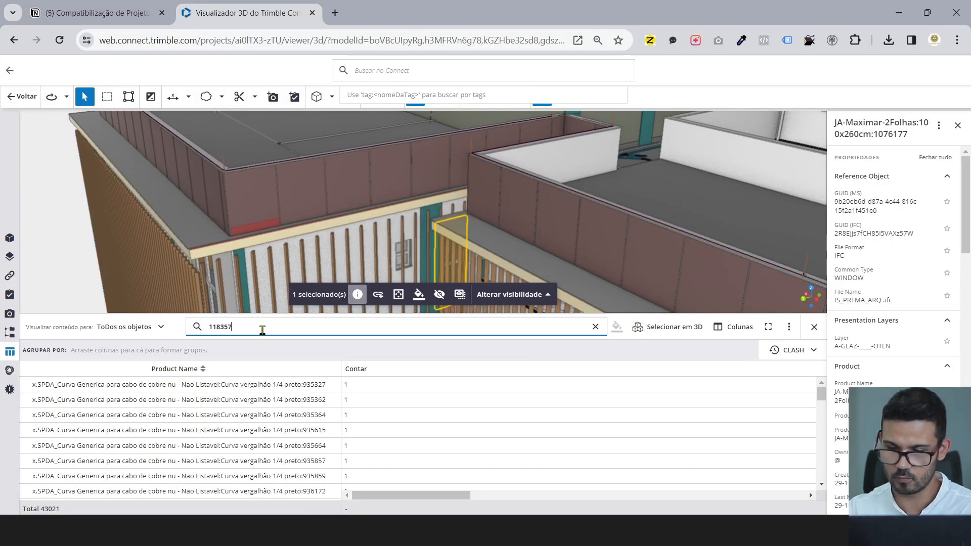
pyautogui.write('4')
pyautogui.click(144, 391)
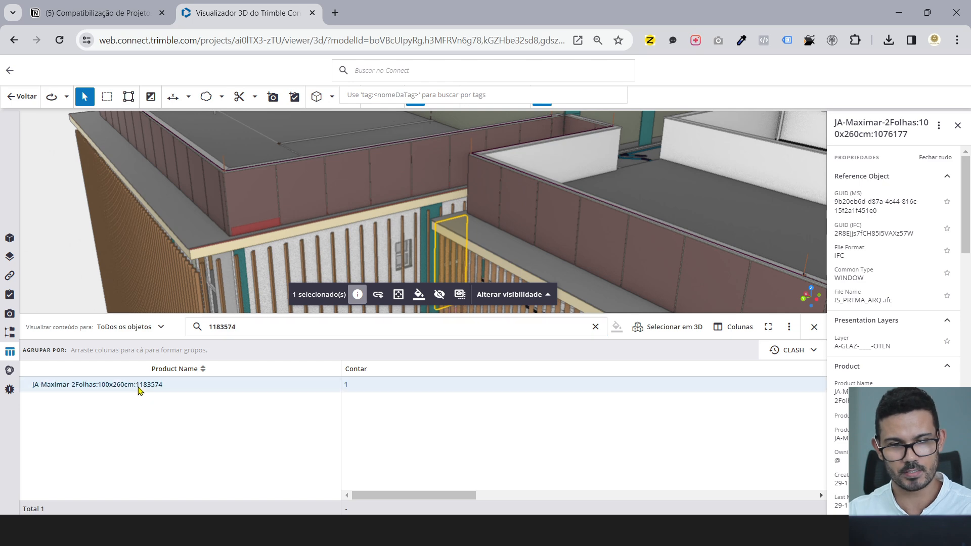
pyautogui.rightClick(143, 390)
pyautogui.click(159, 397)
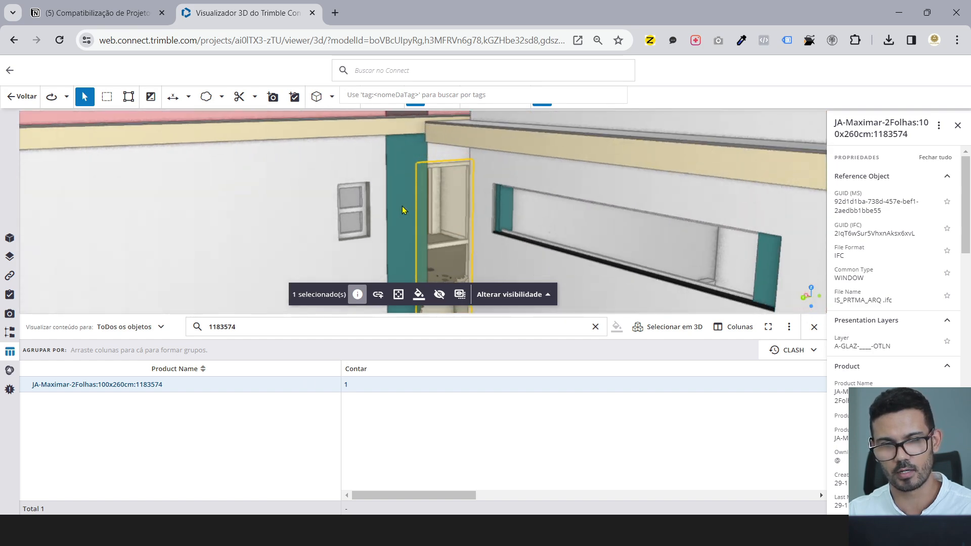
# - Orbit and zoom around window 1183574 to inspect the clash, then return to Revit
pyautogui.scroll(-4, 433, 219)
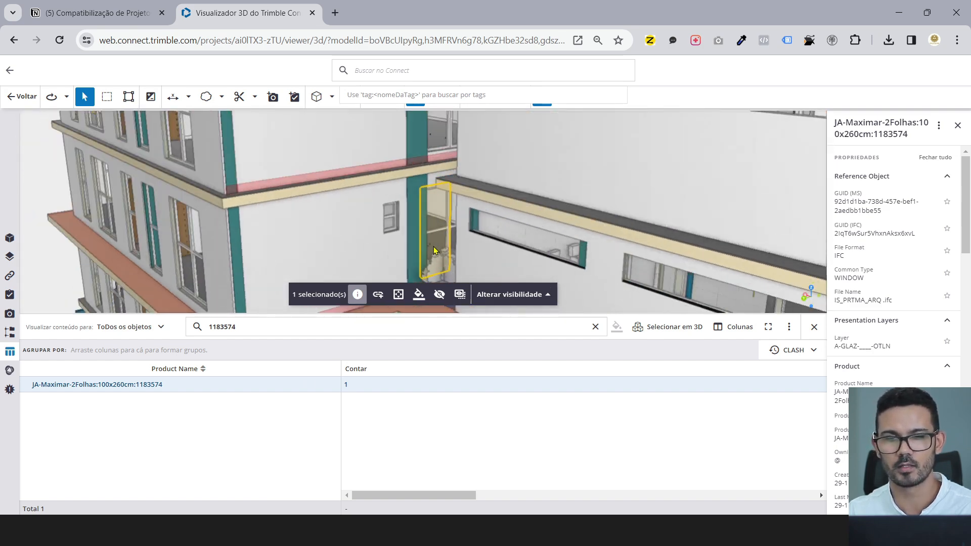
pyautogui.scroll(4, 436, 250)
pyautogui.scroll(-5, 434, 251)
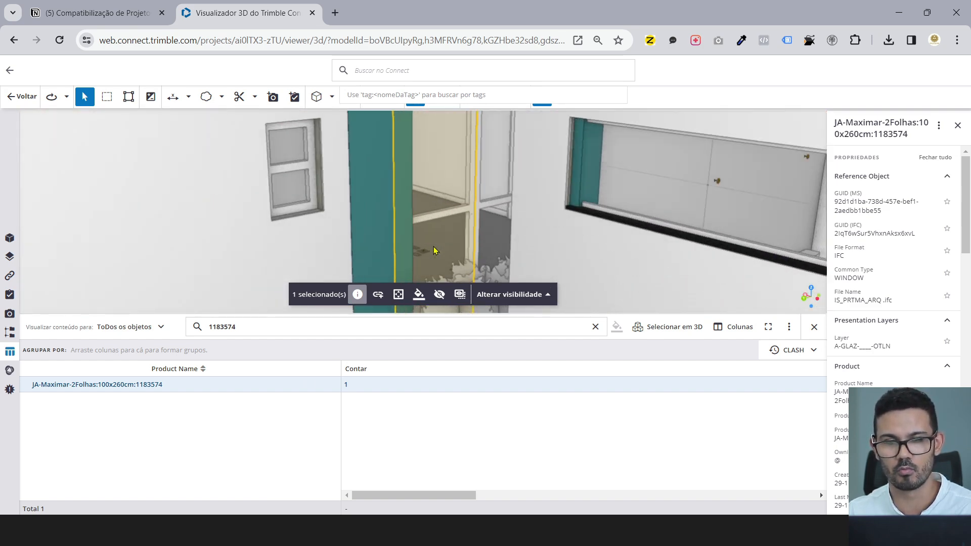
pyautogui.moveTo(424, 216); pyautogui.dragTo(427, 203)
pyautogui.scroll(4, 427, 208)
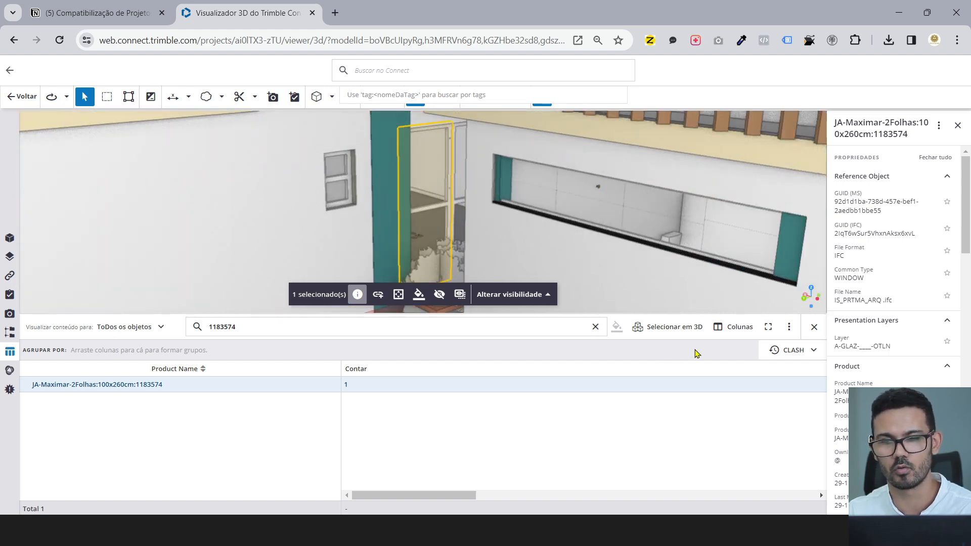
pyautogui.moveTo(438, 220); pyautogui.dragTo(419, 212)
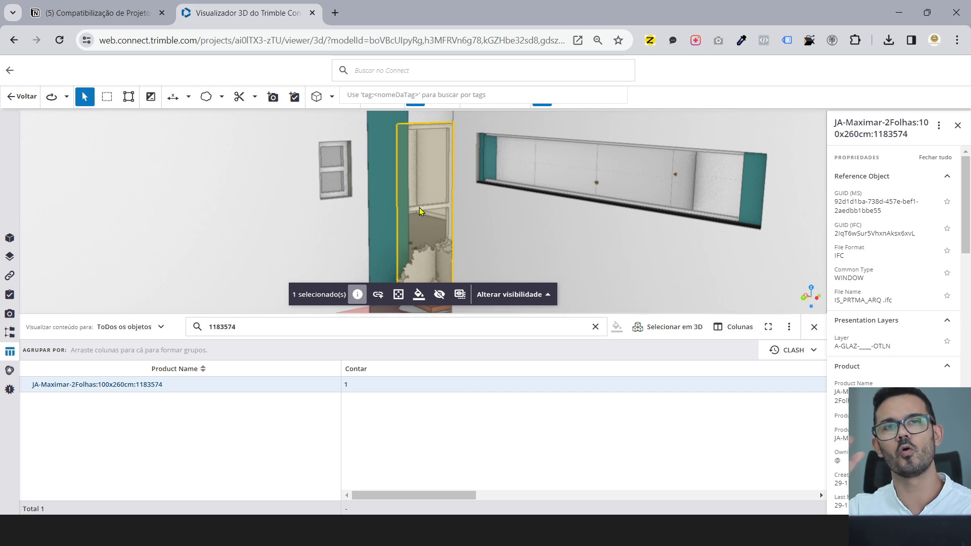
pyautogui.hotkey('alt', 'Tab')
pyautogui.hotkey('alt', 'Tab')
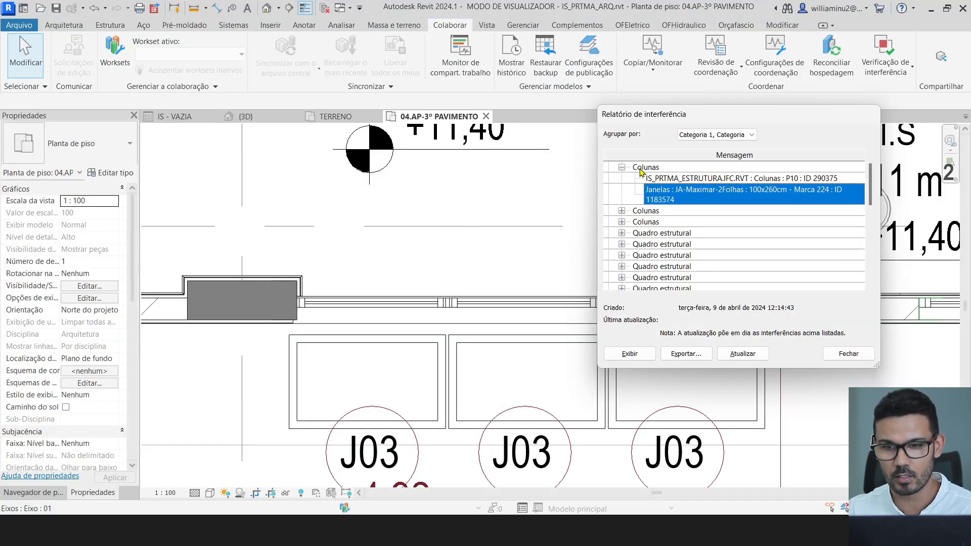
# - Expand the next Colunas clash, column P37 against window 1927934, then switch to Trimble Connect
pyautogui.click(638, 213)
pyautogui.click(622, 210)
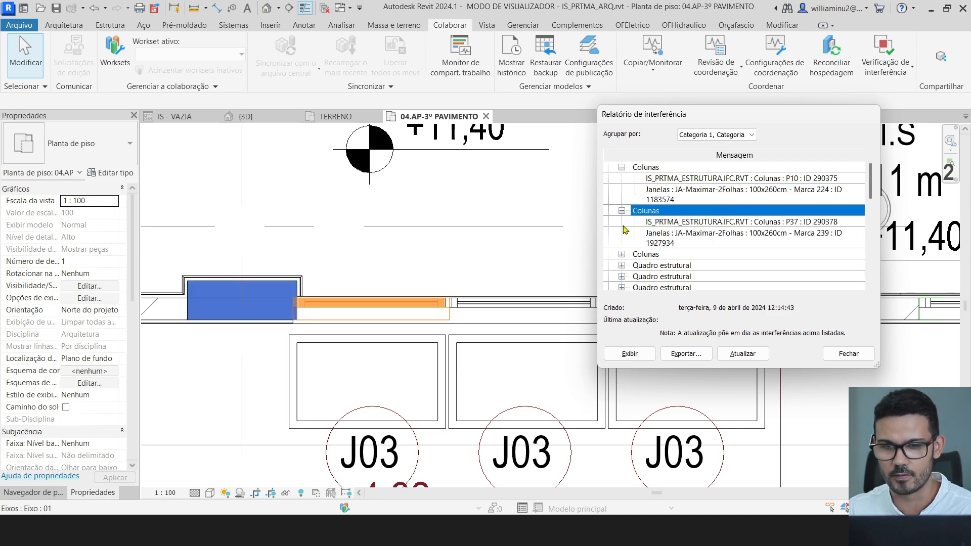
pyautogui.scroll(1, 652, 222)
pyautogui.scroll(-1, 663, 222)
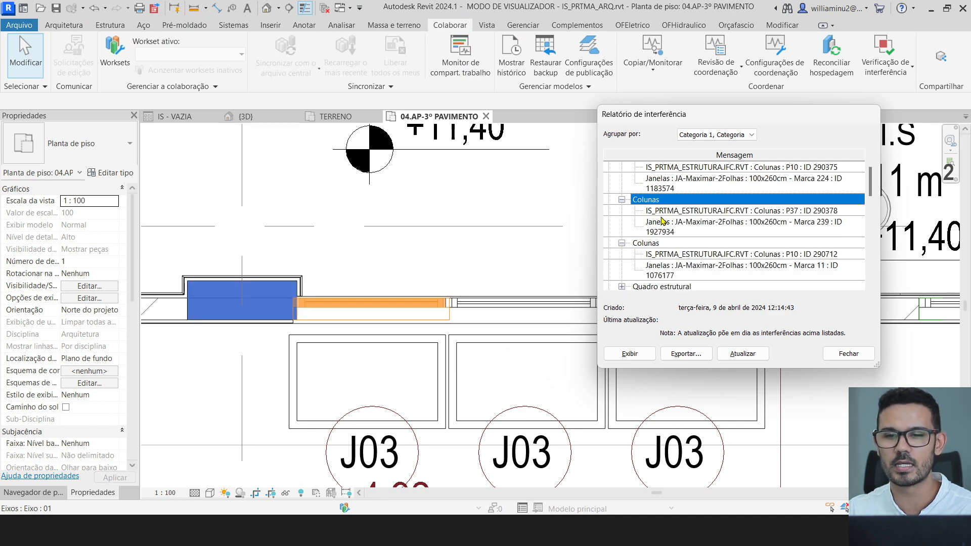
pyautogui.hotkey('alt', 'Tab')
pyautogui.press('Tab')
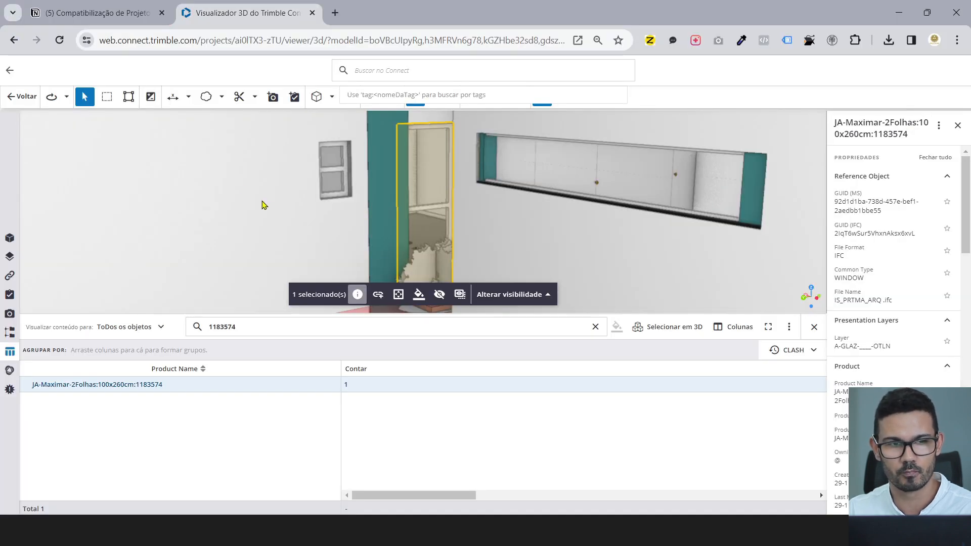
# - Open the project's task list and start a new task titled 'ARQ'
pyautogui.click(21, 101)
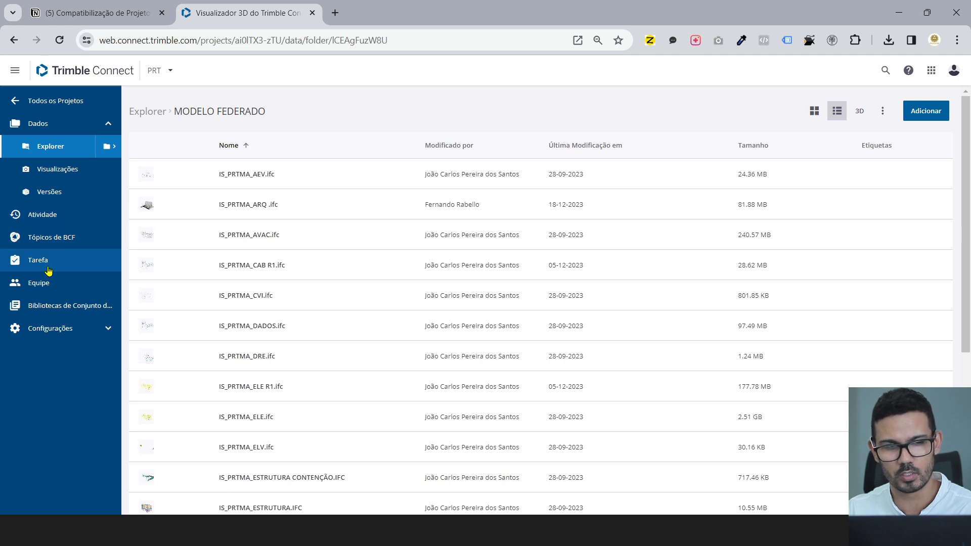
pyautogui.click(48, 266)
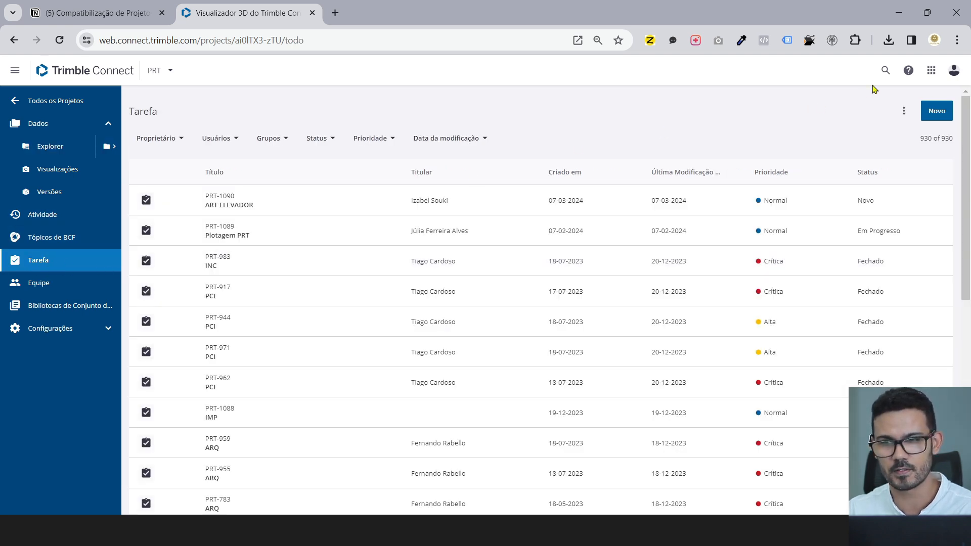
pyautogui.click(938, 112)
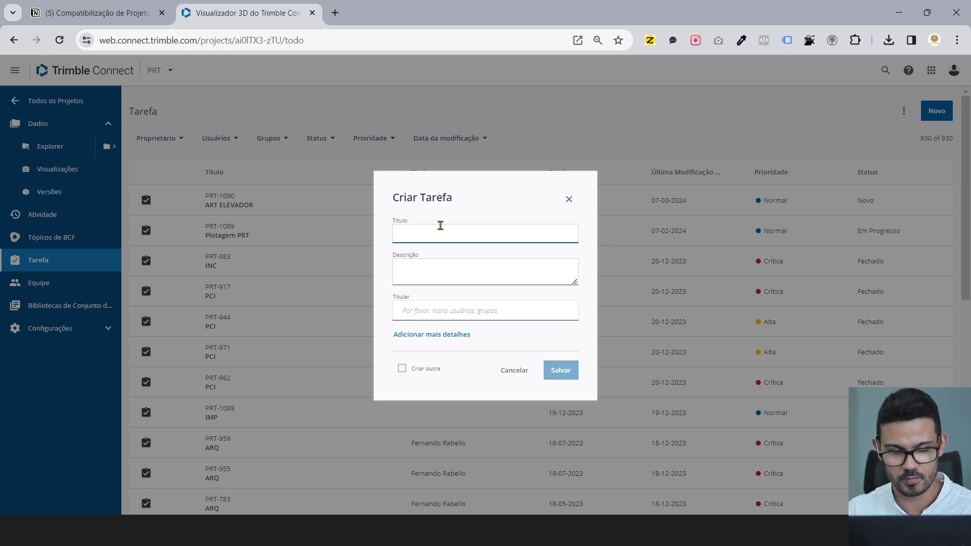
pyautogui.write('ARQ')
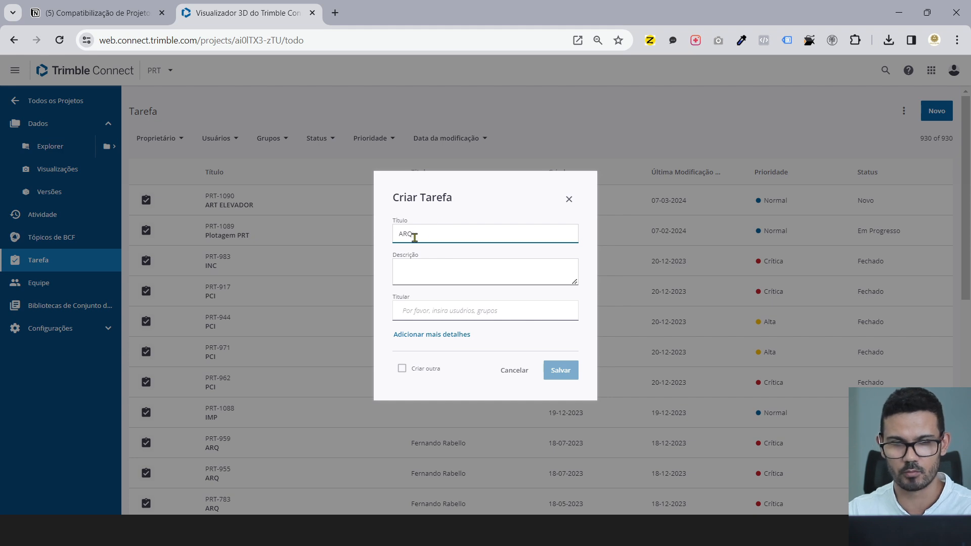
# - Describe the window clashes with IDs 1183574, 1927934 and 1076177 copied from Revit's report
pyautogui.click(441, 280)
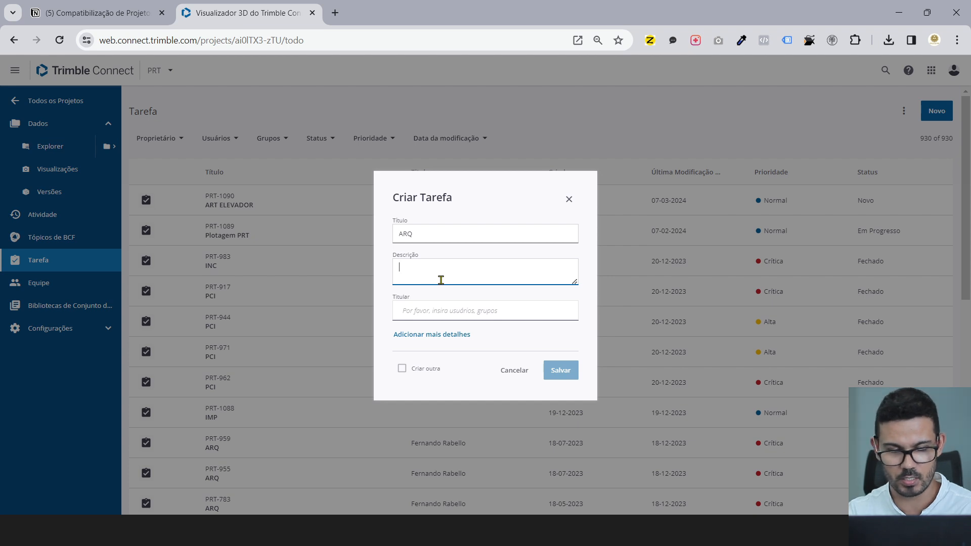
pyautogui.press('capslock')
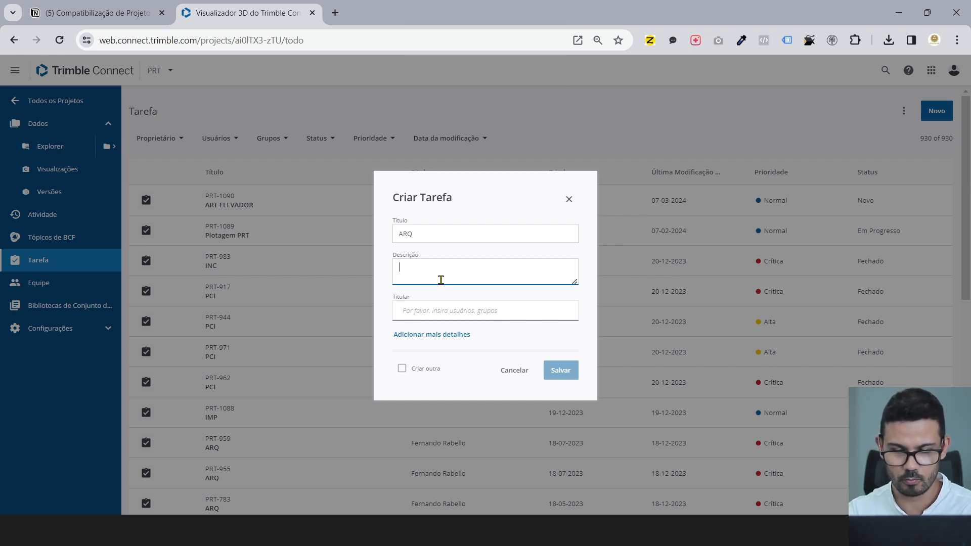
pyautogui.write('JAnela avançando no')
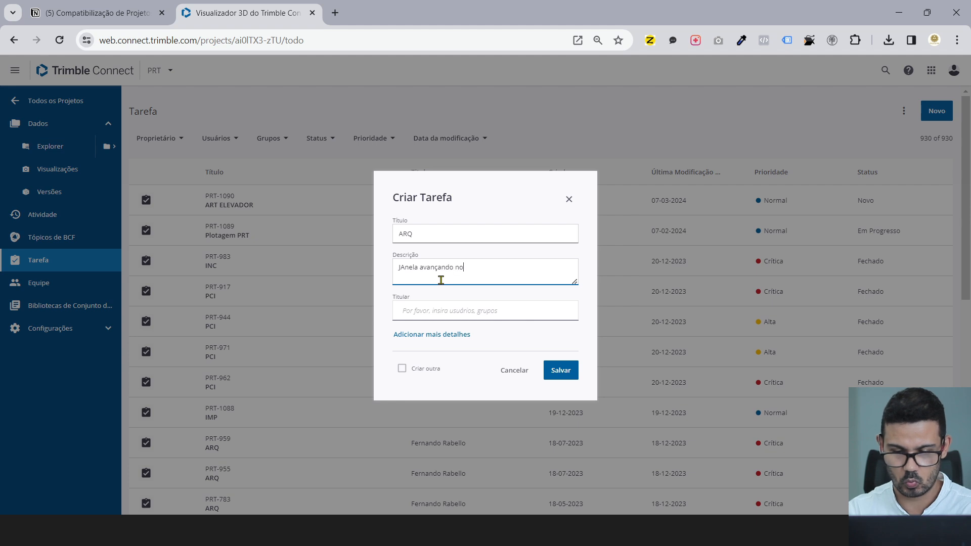
pyautogui.write(' pilar')
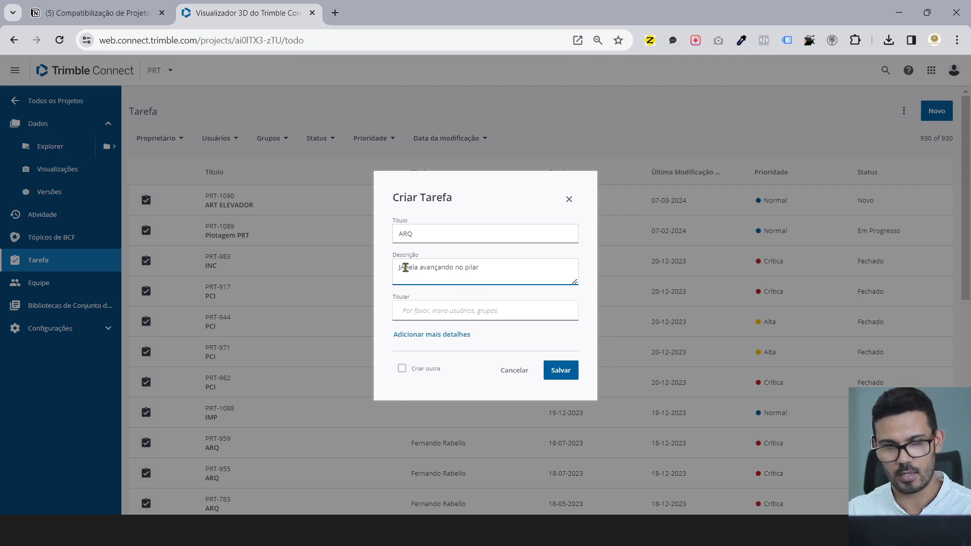
pyautogui.write('a')
pyautogui.click(504, 265)
pyautogui.hotkey('alt', 'Tab')
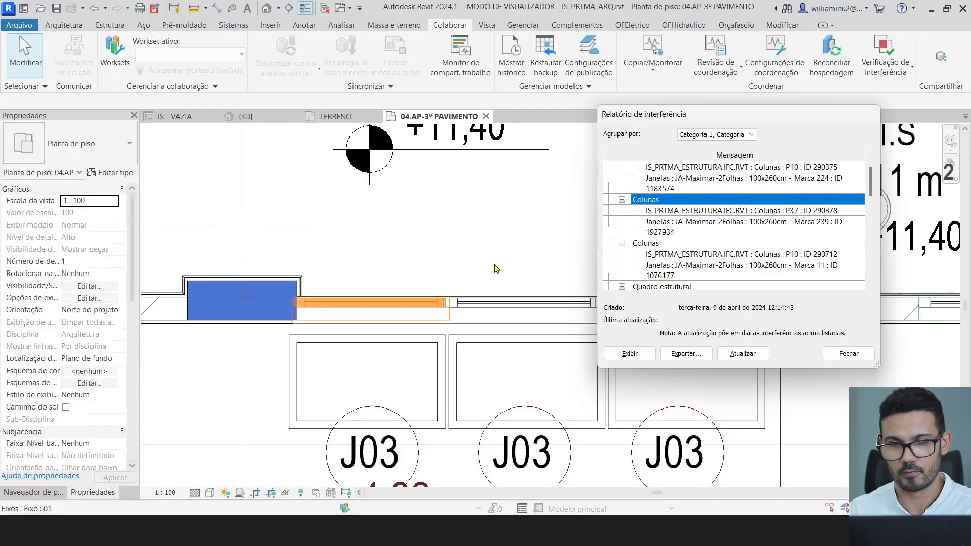
pyautogui.click(678, 191)
pyautogui.hotkey('alt', 'Tab')
pyautogui.write('[1183')
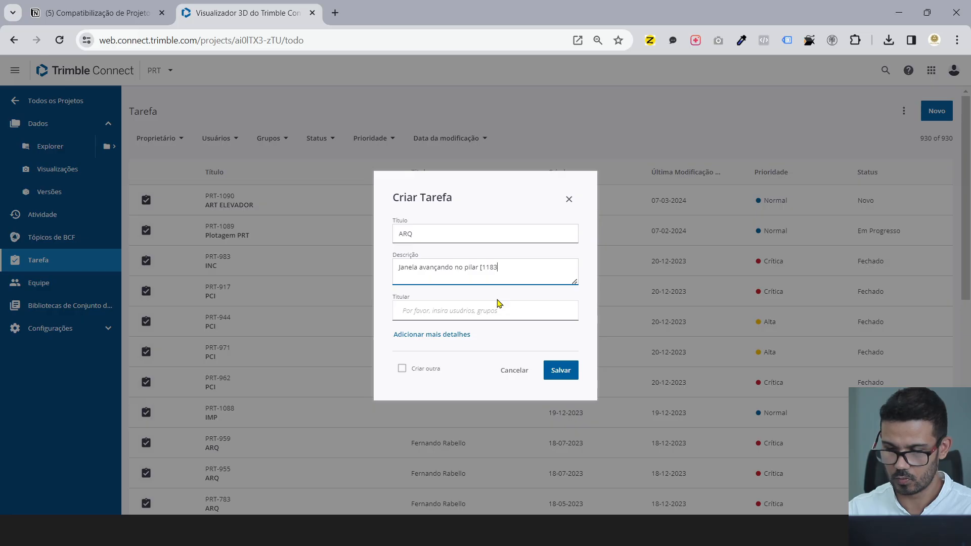
pyautogui.hotkey('alt', 'Tab')
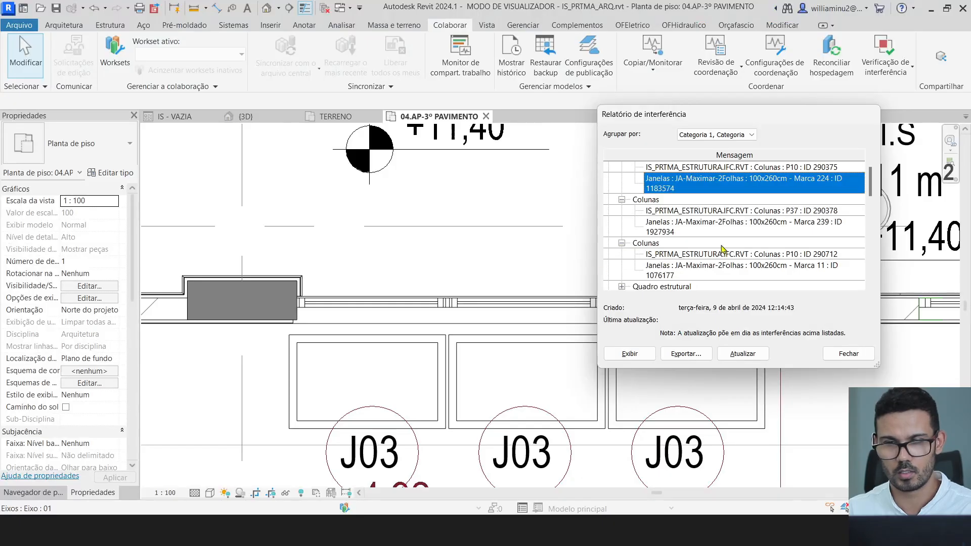
pyautogui.hotkey('alt', 'Tab')
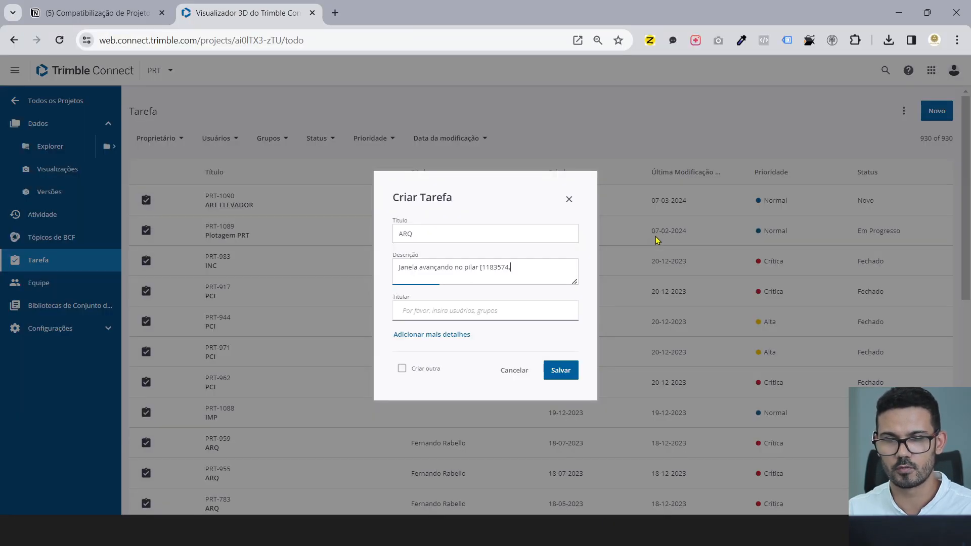
pyautogui.hotkey('alt', 'Tab')
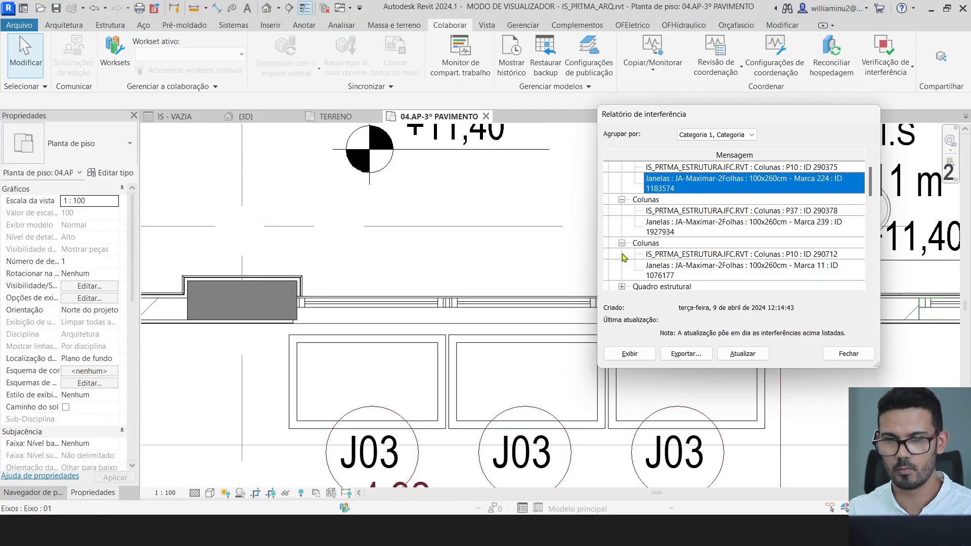
pyautogui.hotkey('alt', 'Tab')
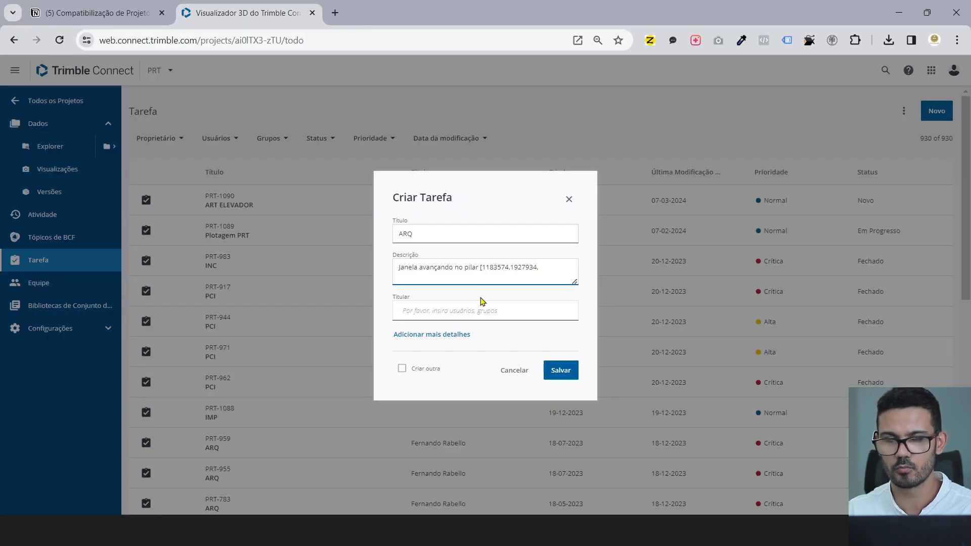
pyautogui.write('1076177')
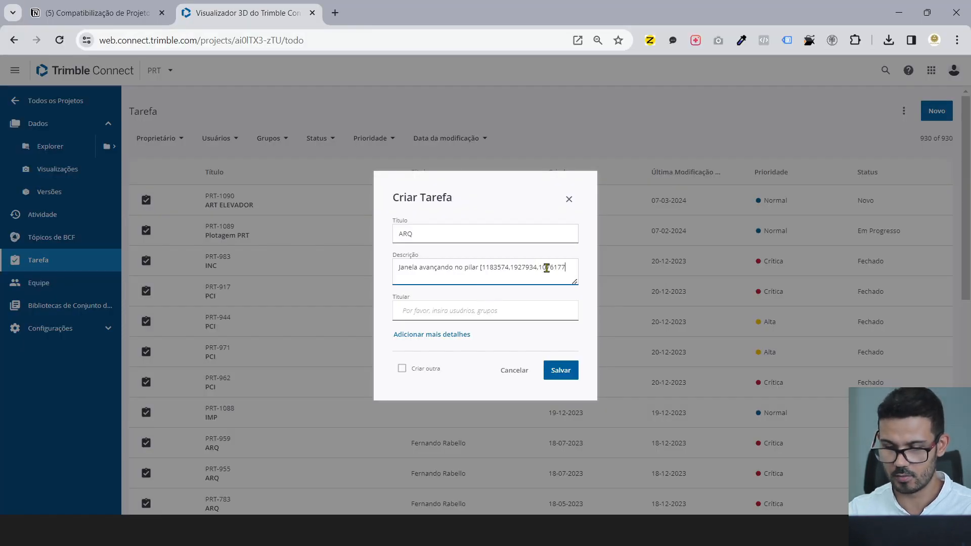
# - Assign the task to the suggested user, tick Criar outra, and save it
pyautogui.click(453, 310)
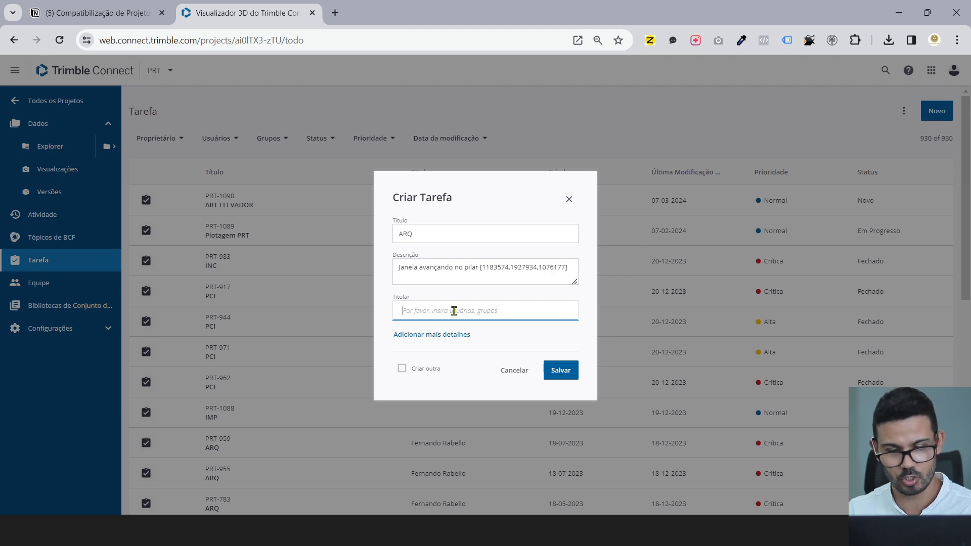
pyautogui.write('wi')
pyautogui.click(454, 336)
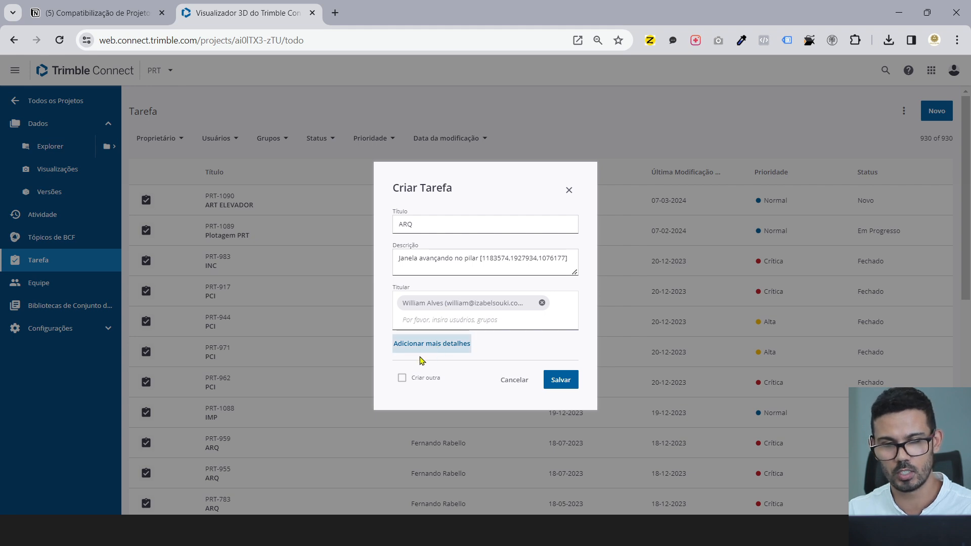
pyautogui.click(400, 383)
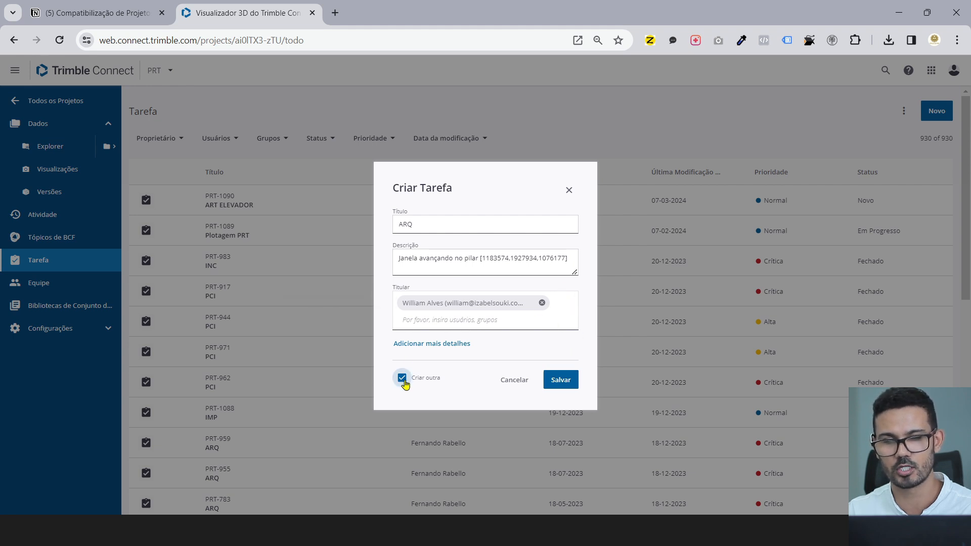
pyautogui.click(559, 381)
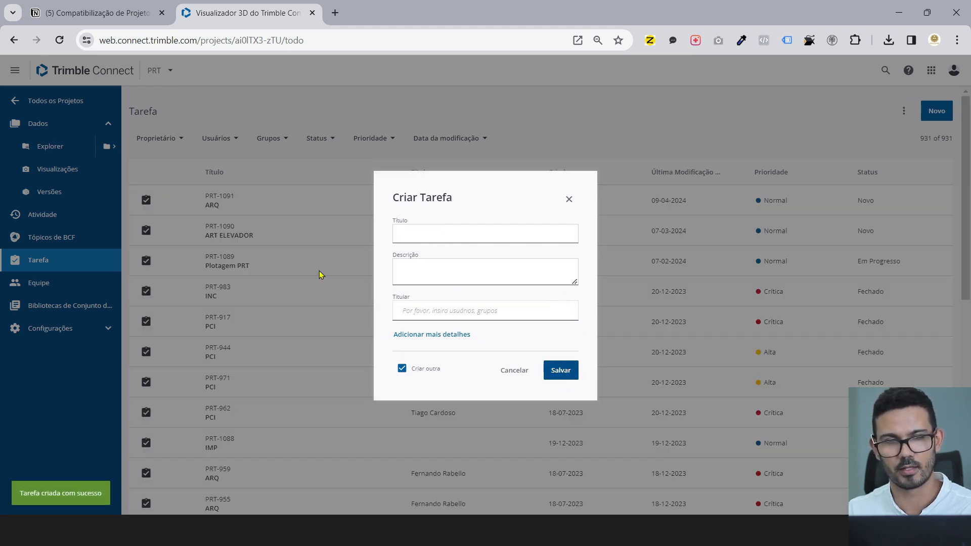
# - Close the task form, open task PRT-1091's details and select its description text
pyautogui.click(568, 199)
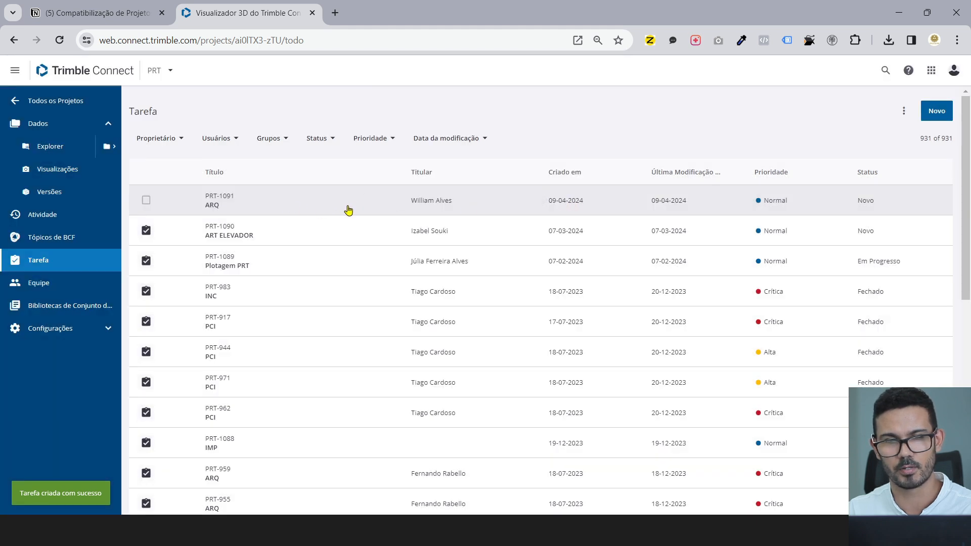
pyautogui.click(276, 207)
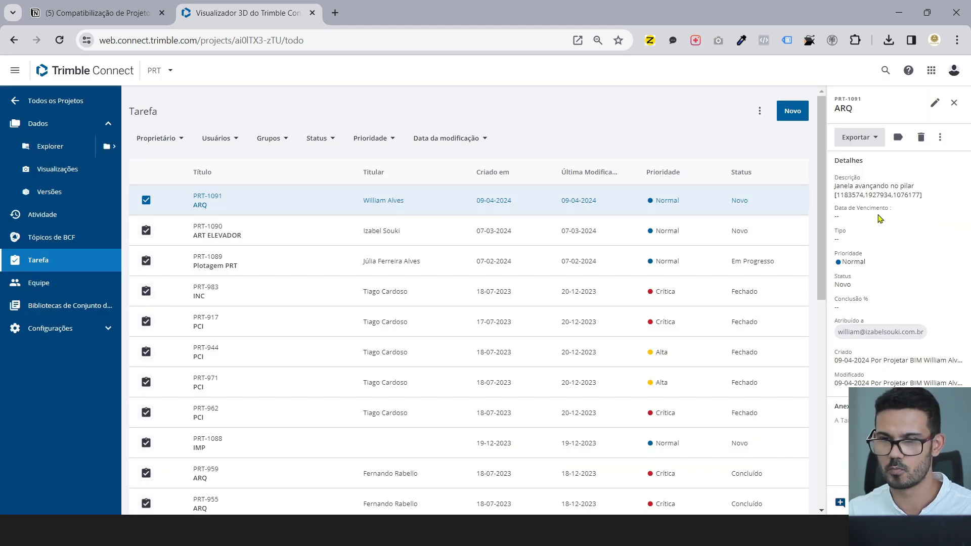
pyautogui.moveTo(835, 185); pyautogui.dragTo(929, 196)
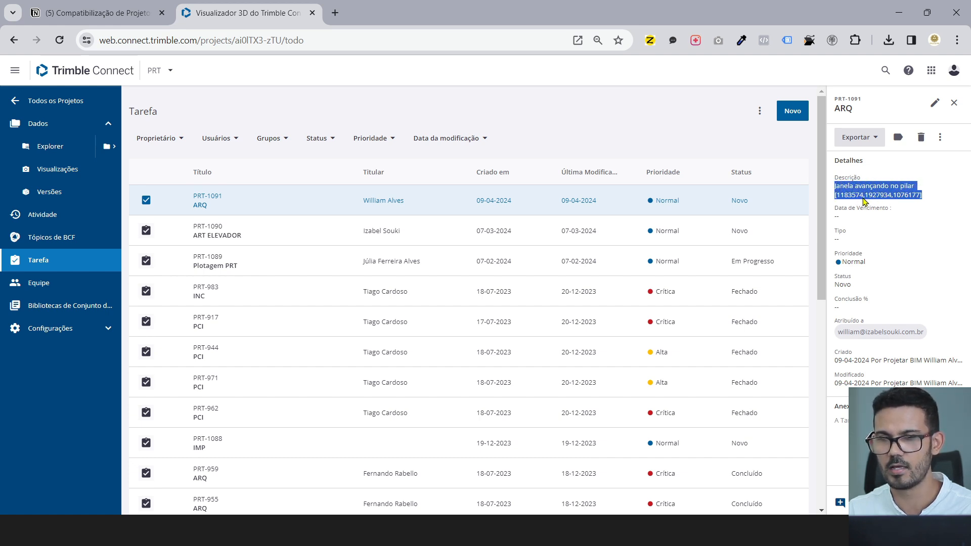
pyautogui.hotkey('alt', 'Tab')
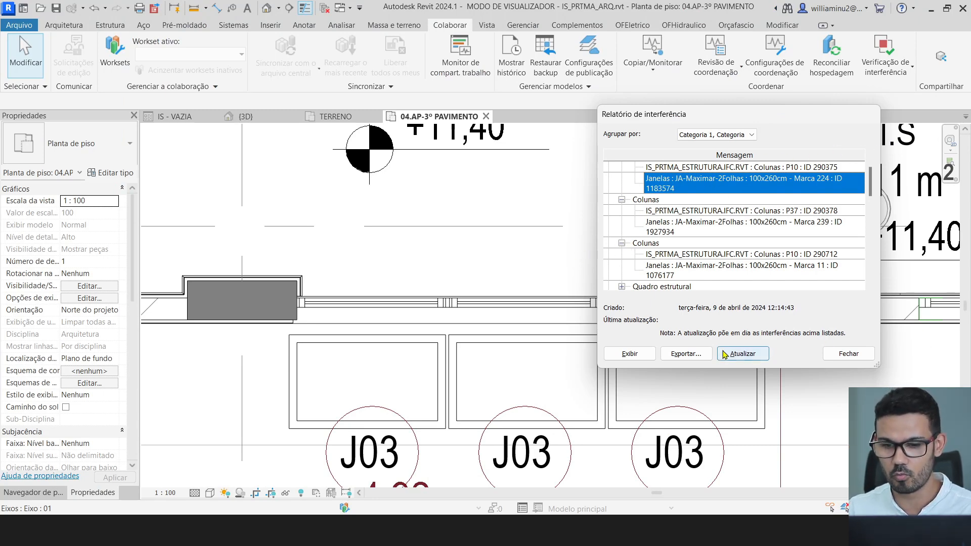
# - Close the interference report and select window 1183574 by ID, copied from the task
pyautogui.click(861, 354)
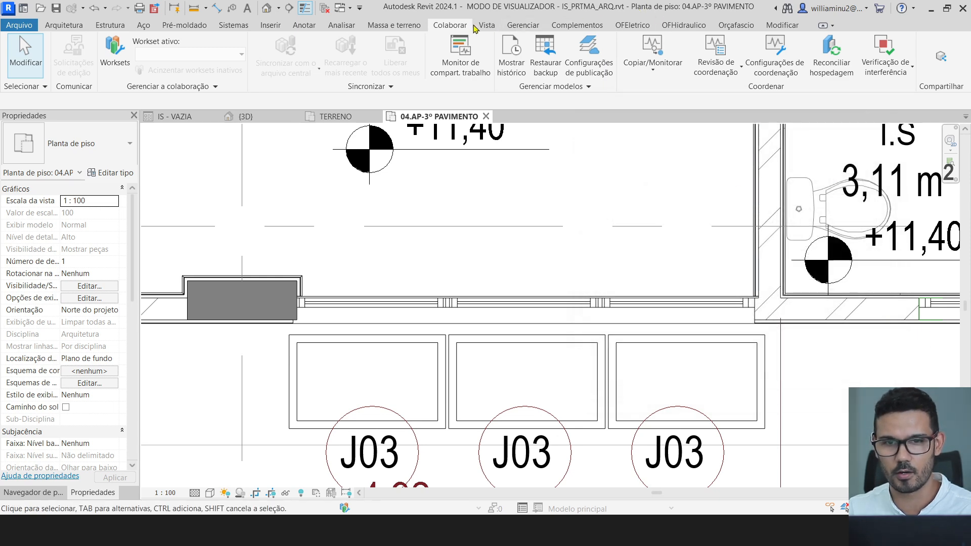
pyautogui.click(523, 25)
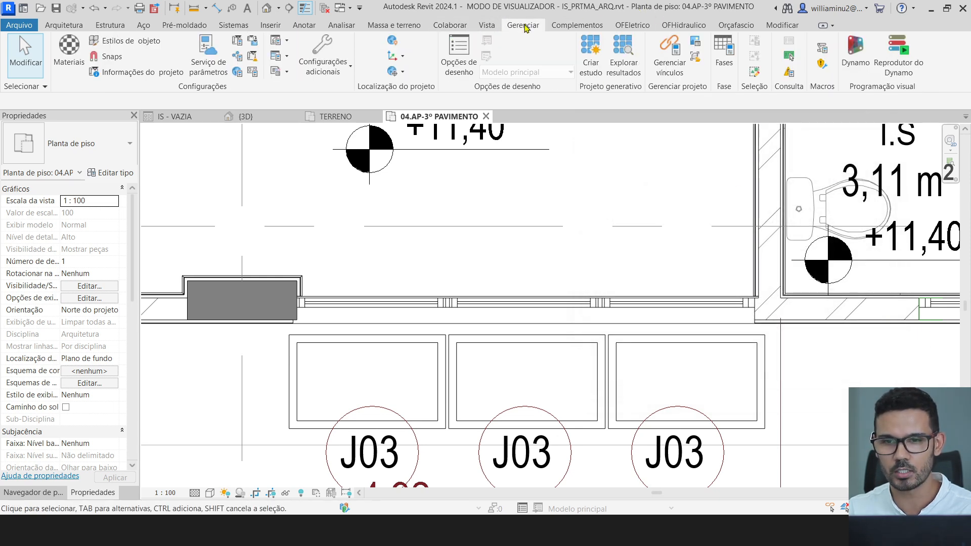
pyautogui.click(791, 57)
pyautogui.hotkey('alt', 'Tab')
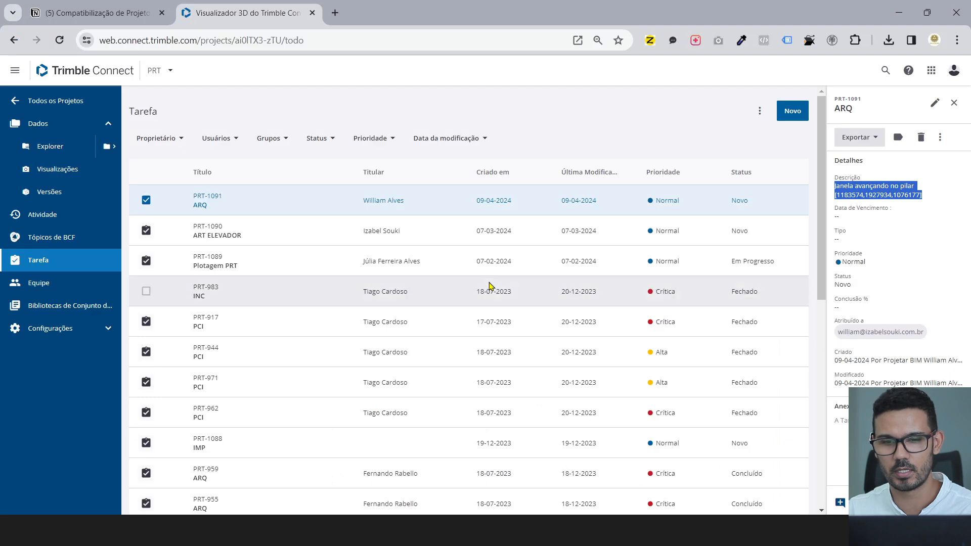
pyautogui.click(854, 203)
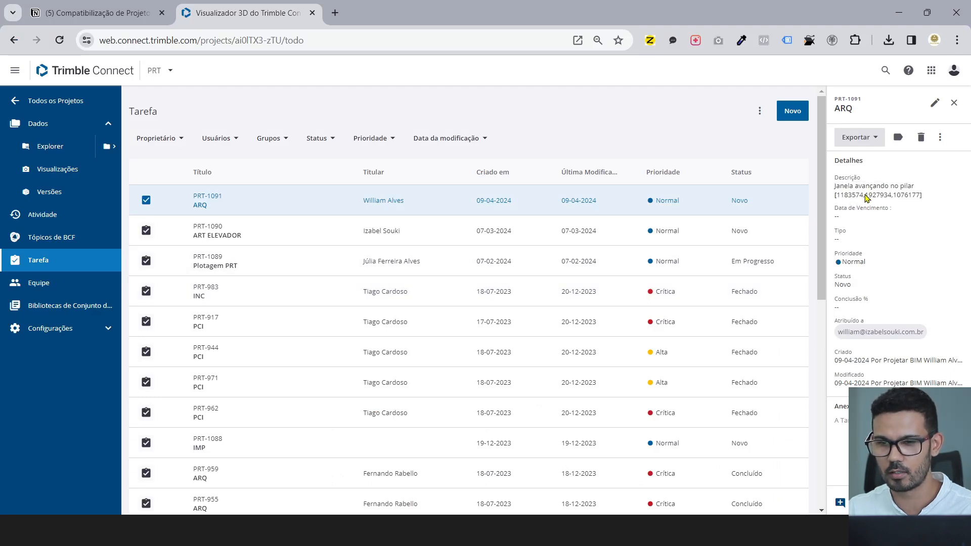
pyautogui.moveTo(863, 196); pyautogui.dragTo(838, 198)
pyautogui.hotkey('ctrl', 'c')
pyautogui.hotkey('alt', 'Tab')
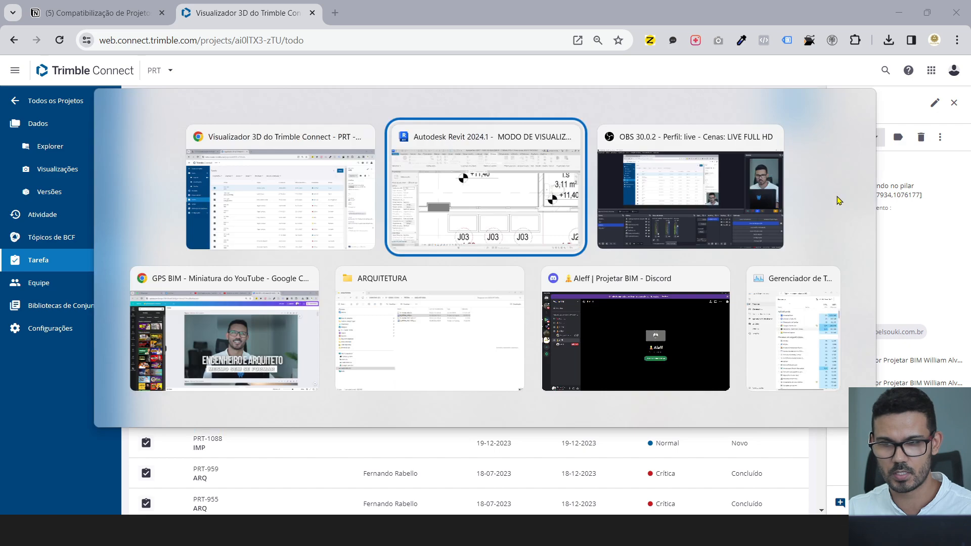
pyautogui.hotkey('ctrl', 'v')
pyautogui.click(489, 282)
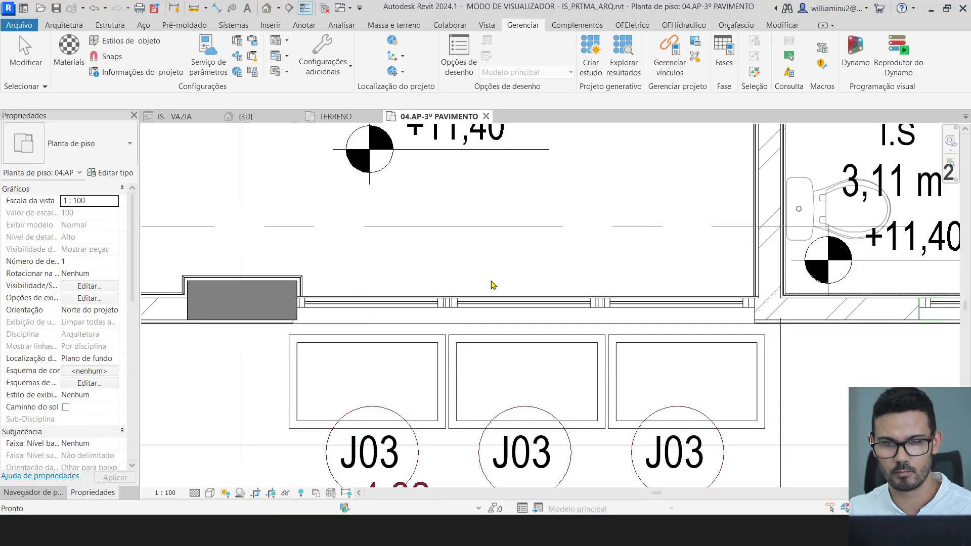
# - Locate window 1183574 in the plan and temporarily isolate it
pyautogui.scroll(-5, 545, 207)
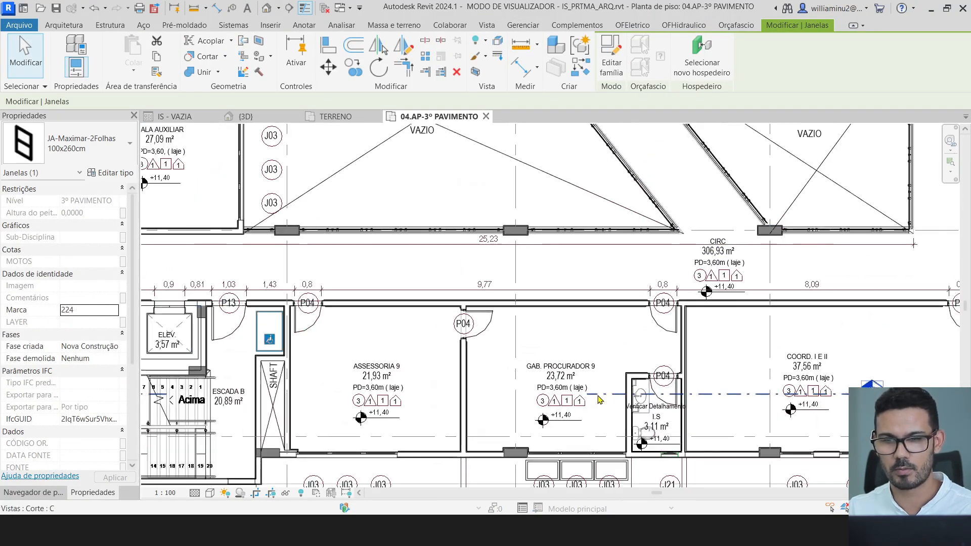
pyautogui.moveTo(478, 317); pyautogui.dragTo(439, 425, button='middle')
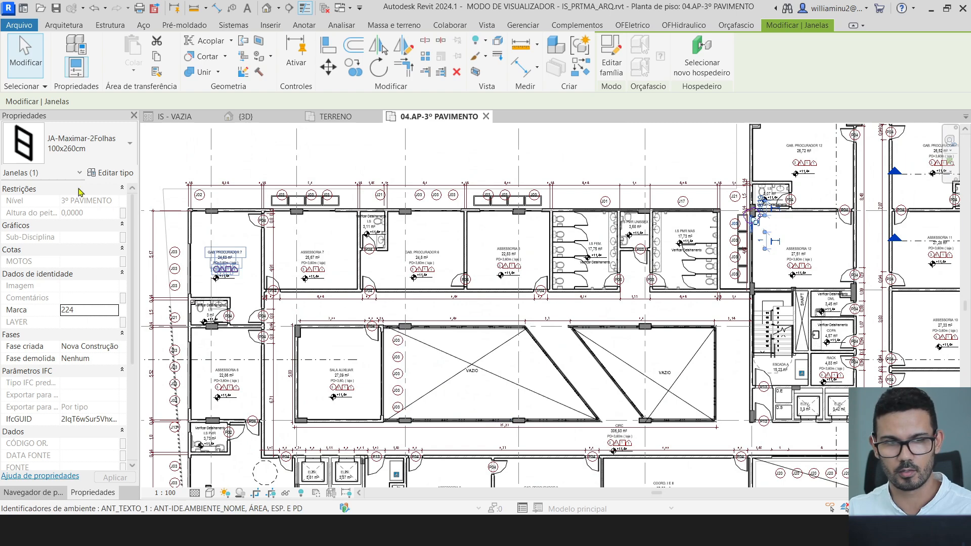
pyautogui.scroll(8, 758, 207)
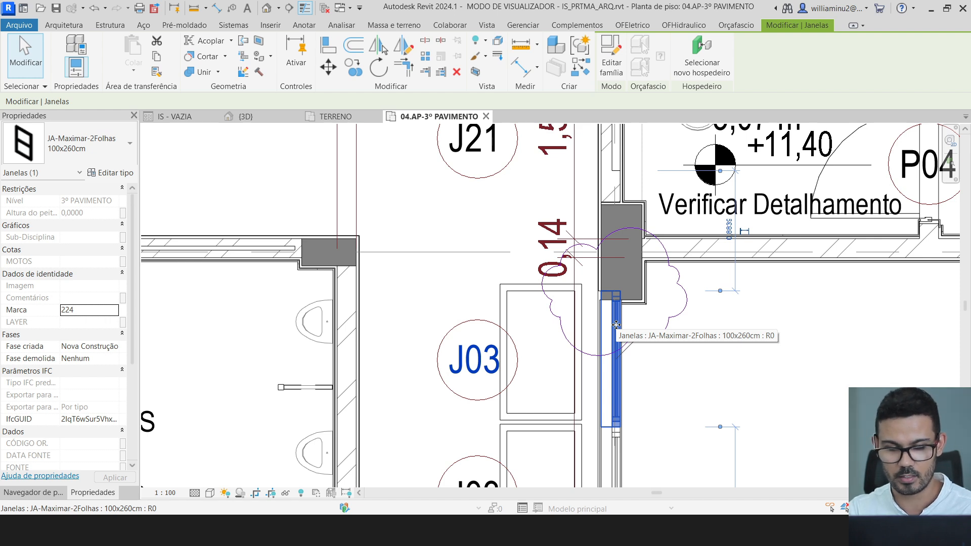
pyautogui.press('h')
pyautogui.press('i')
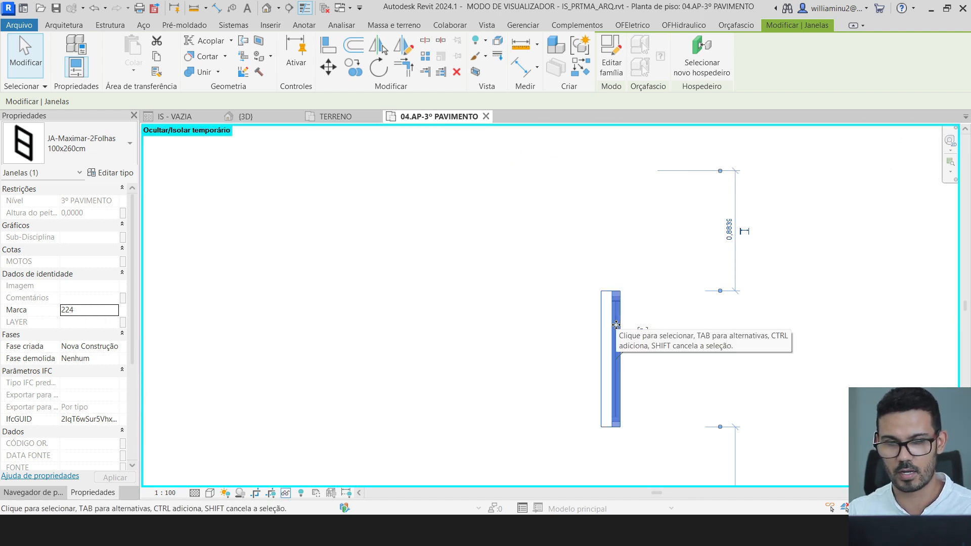
pyautogui.scroll(-3, 635, 311)
pyautogui.scroll(-3, 636, 309)
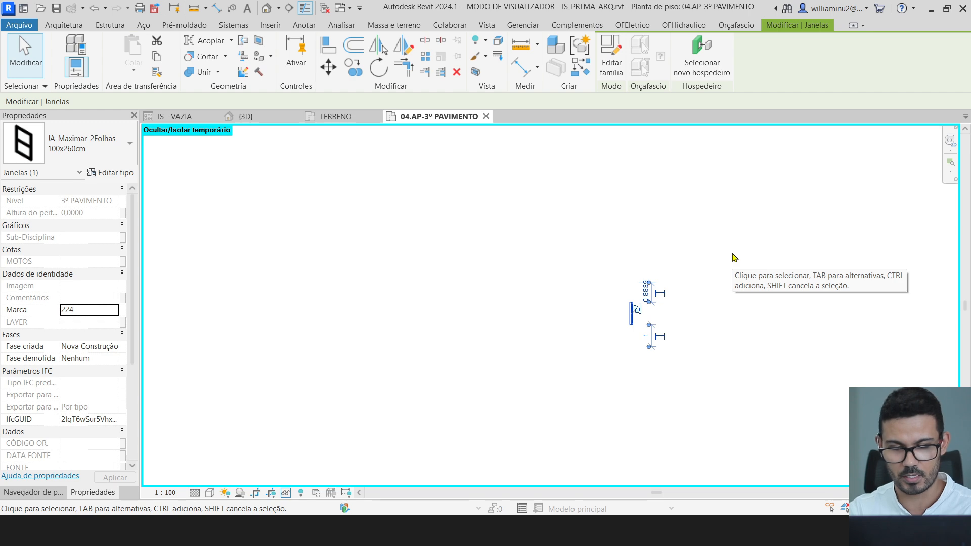
# - Reset the temporary isolation and select the element at the clouded window-pillar junction
pyautogui.press('h')
pyautogui.press('r')
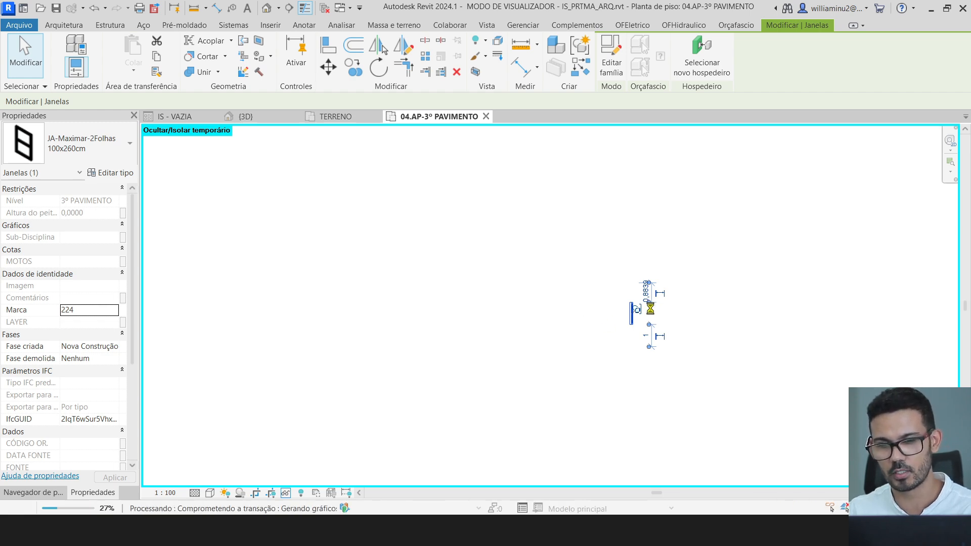
pyautogui.scroll(5, 664, 305)
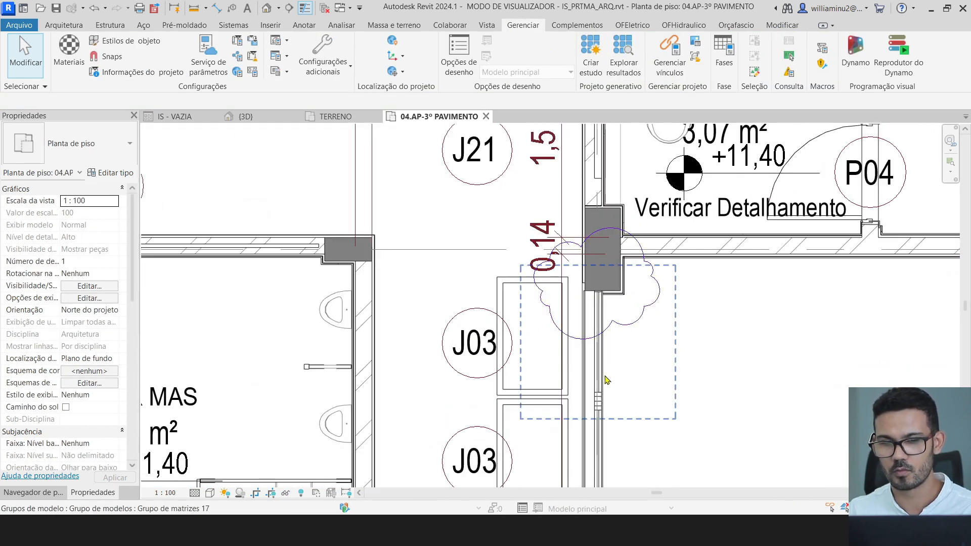
pyautogui.click(651, 298)
pyautogui.scroll(2, 651, 297)
pyautogui.scroll(-1, 577, 303)
pyautogui.scroll(2, 577, 307)
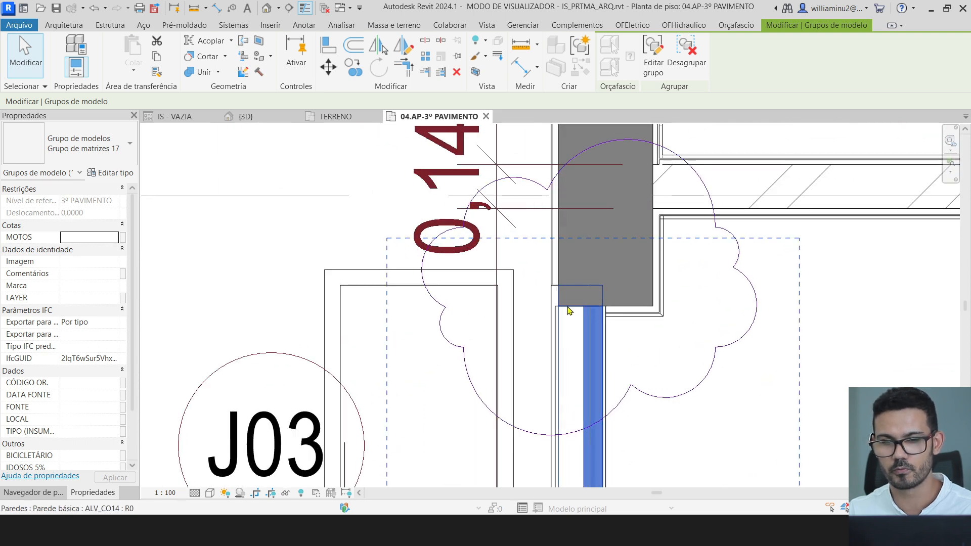
pyautogui.scroll(-2, 567, 304)
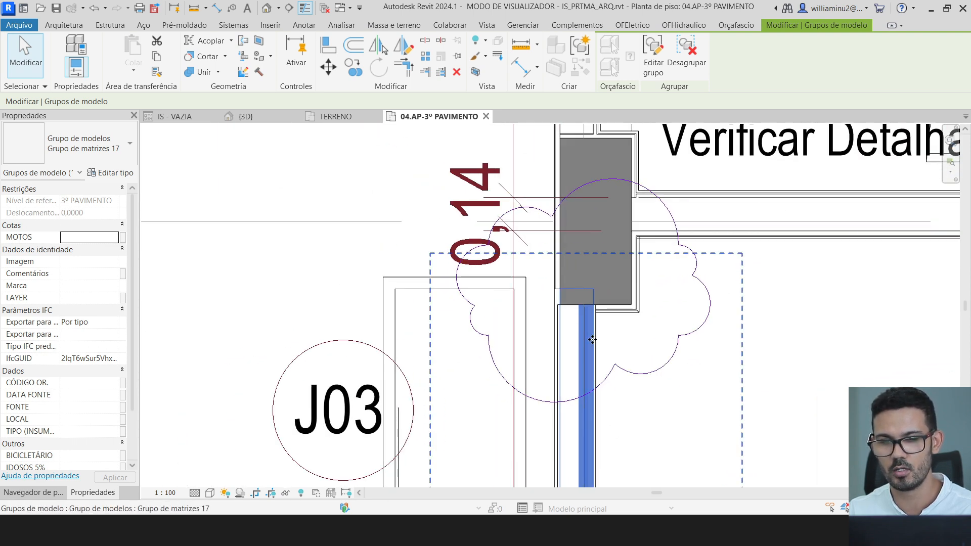
# - Set task PRT-1091 ARQ's status to Concluído, then return to Revit
pyautogui.hotkey('alt', 'Tab')
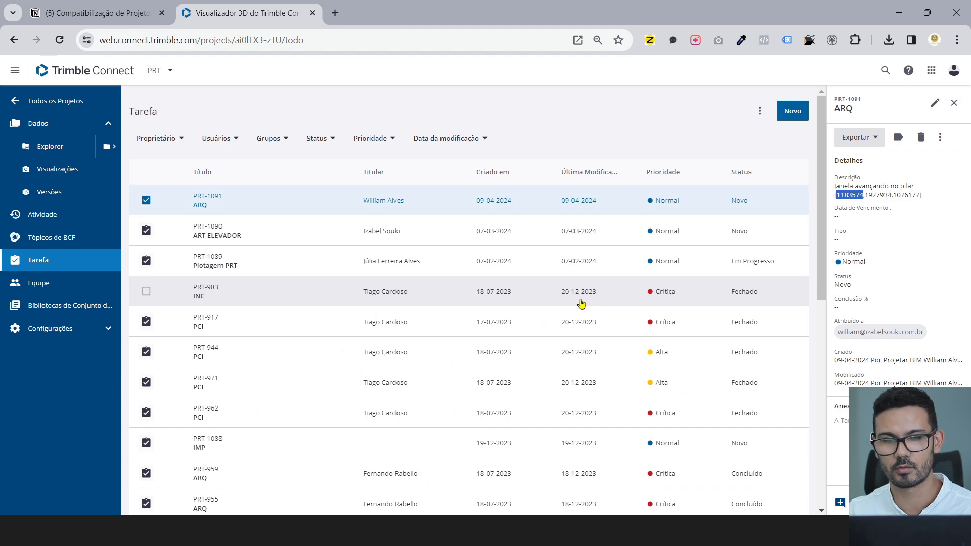
pyautogui.hotkey('alt', 'Tab')
pyautogui.hotkey('alt', 'Tab')
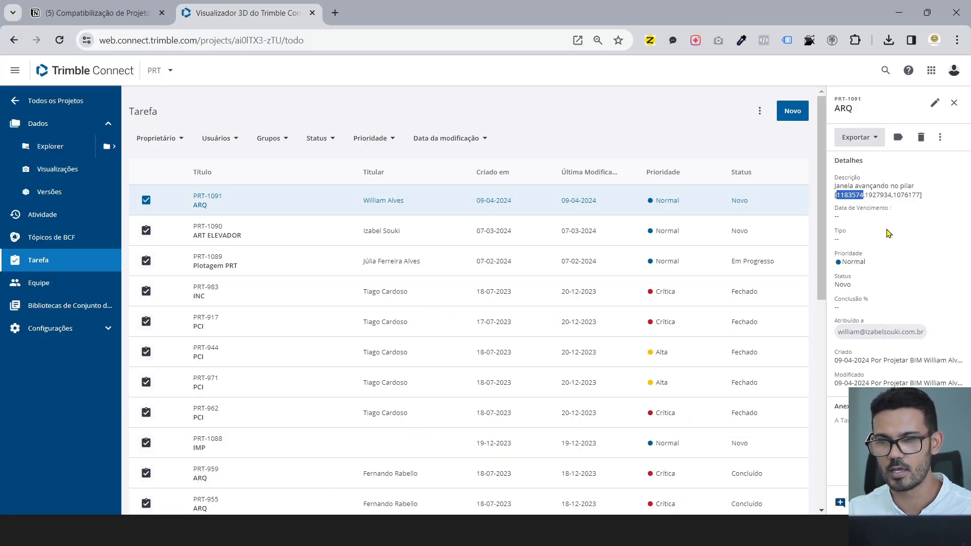
pyautogui.click(934, 103)
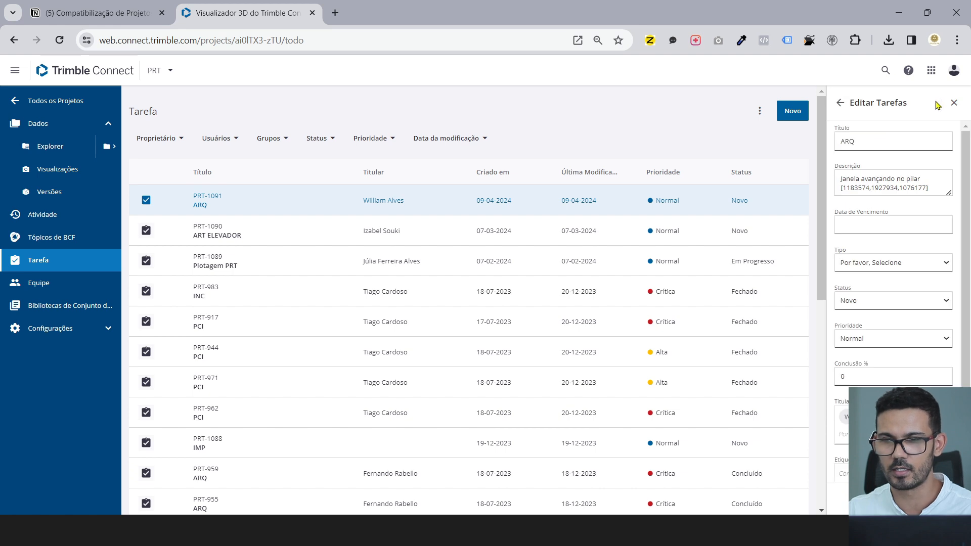
pyautogui.click(928, 303)
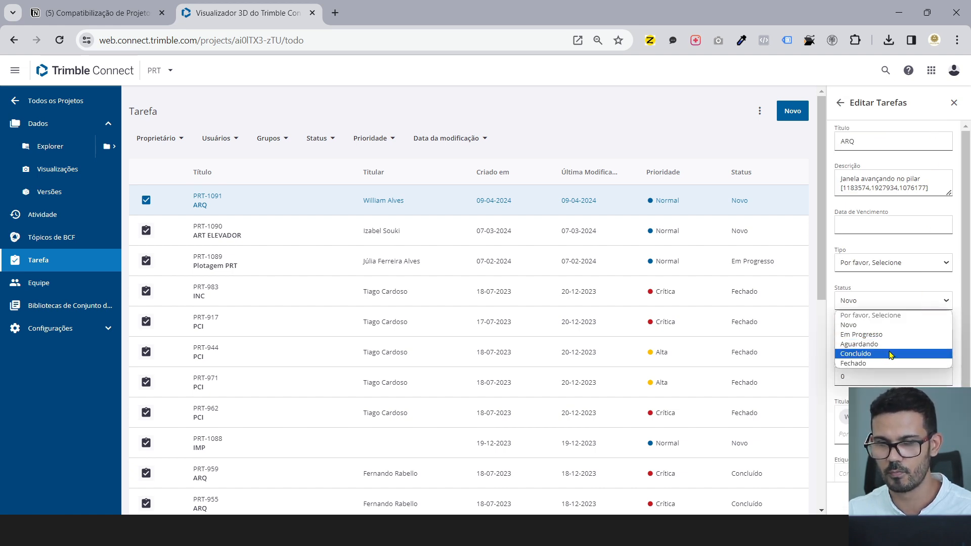
pyautogui.click(891, 354)
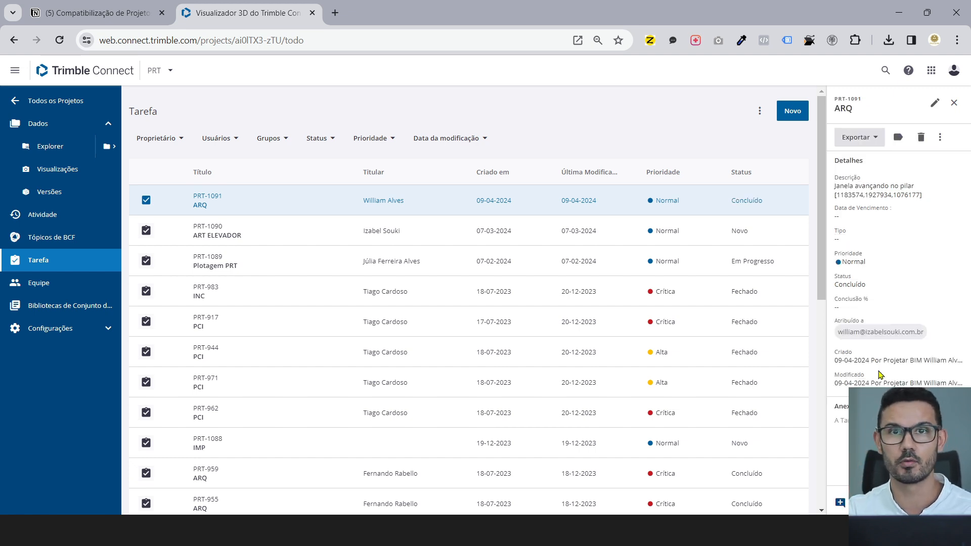
pyautogui.hotkey('alt', 'Tab')
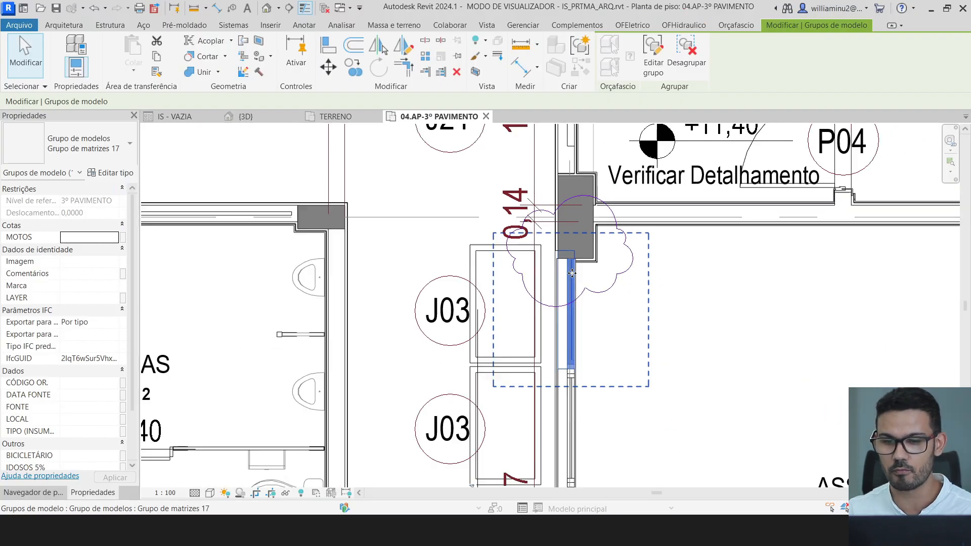
# - Zoom out around the clouded clash and go back to the Trimble Connect task list
pyautogui.scroll(-2, 572, 273)
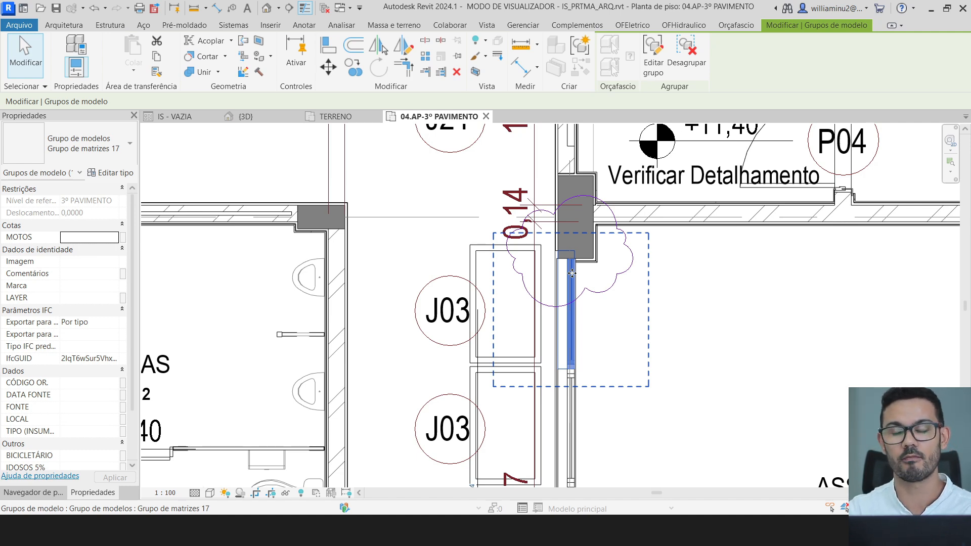
pyautogui.hotkey('alt', 'Tab')
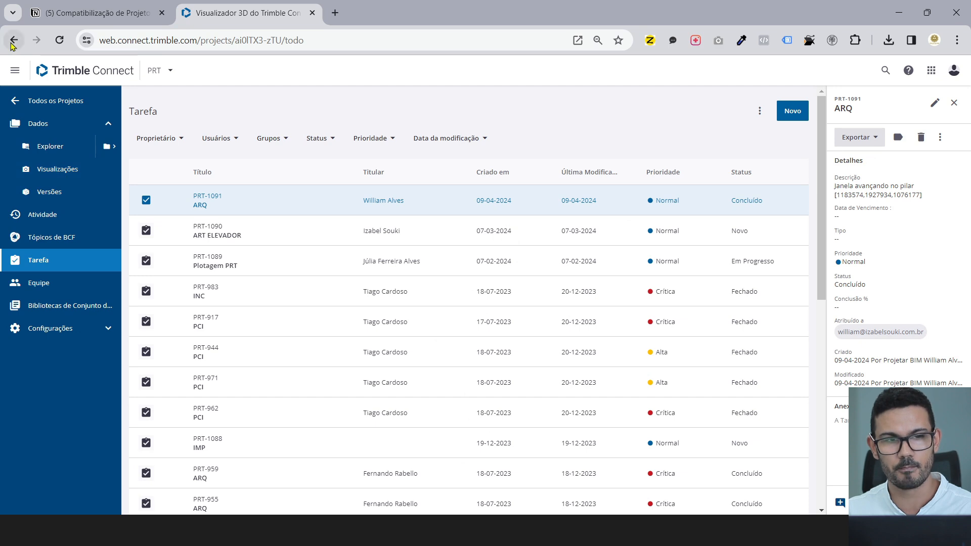
# - Browse the IFC model files in the MODELO FEDERADO folder through Explorer
pyautogui.click(66, 151)
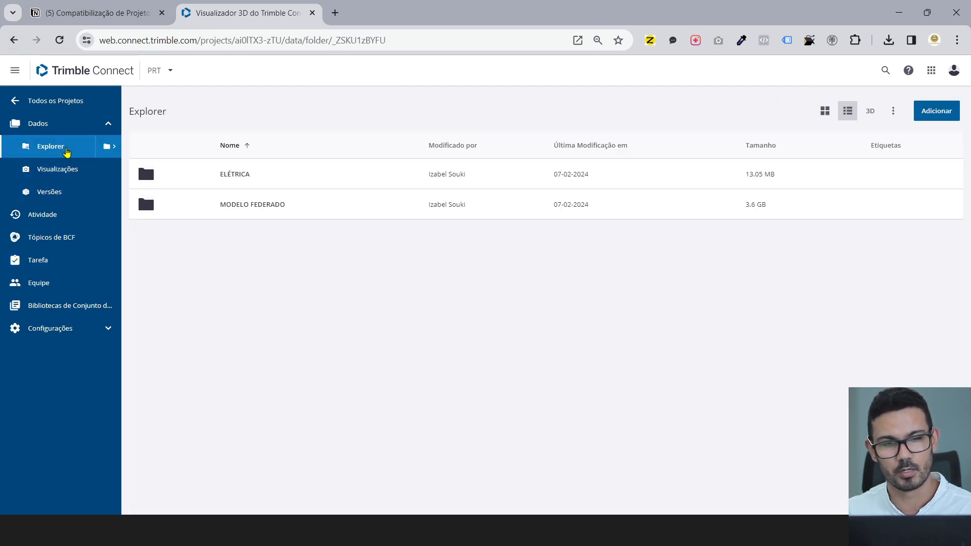
pyautogui.click(251, 204)
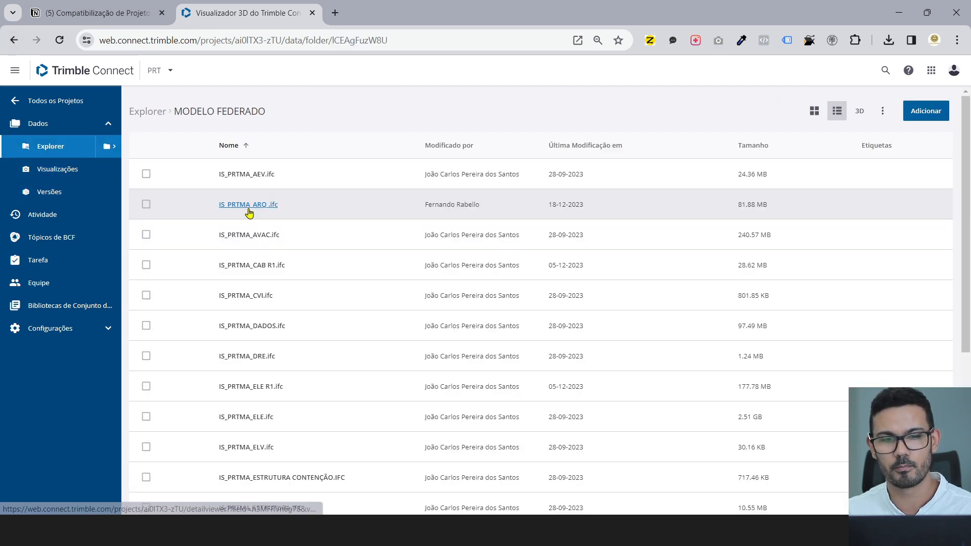
pyautogui.scroll(-1, 272, 344)
pyautogui.scroll(-4, 272, 344)
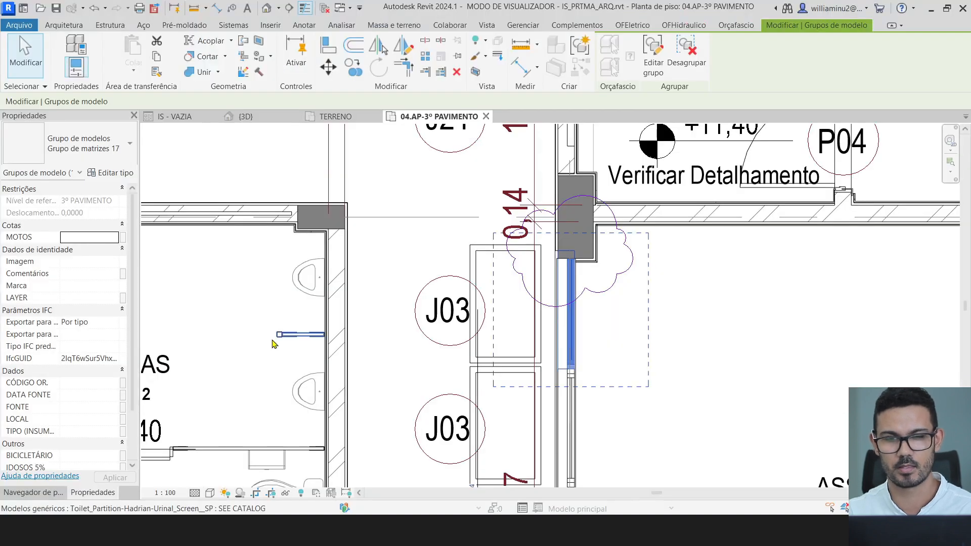
# - Zoom out, clear the selection and shift the floor plan view to the left
pyautogui.scroll(-3, 615, 330)
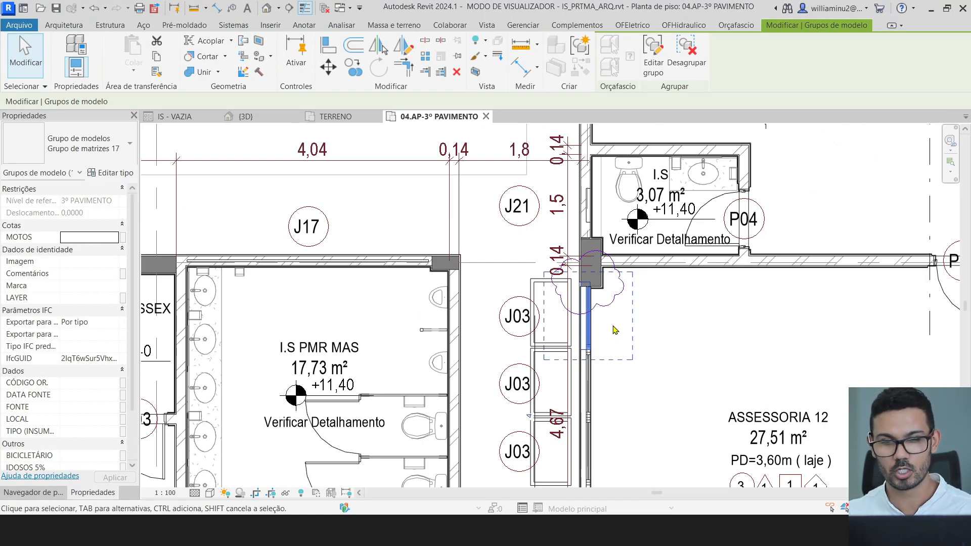
pyautogui.scroll(-2, 613, 327)
pyautogui.click(697, 180)
pyautogui.scroll(-1, 678, 181)
pyautogui.moveTo(644, 179); pyautogui.dragTo(546, 172, button='middle')
# - Bring Chrome forward and show the Notion MATRIZ DE CLASH page
pyautogui.moveTo(434, 530)
pyautogui.click(502, 465)
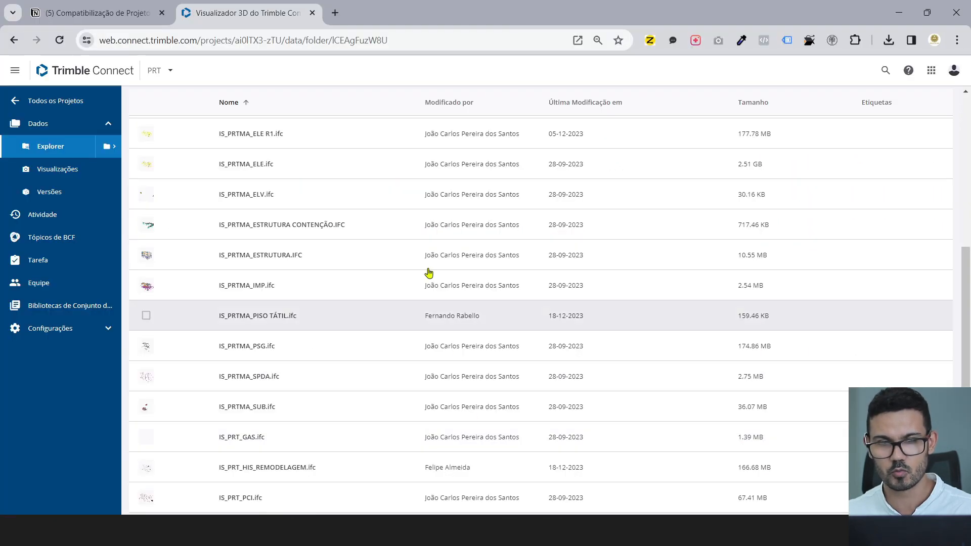
pyautogui.click(97, 12)
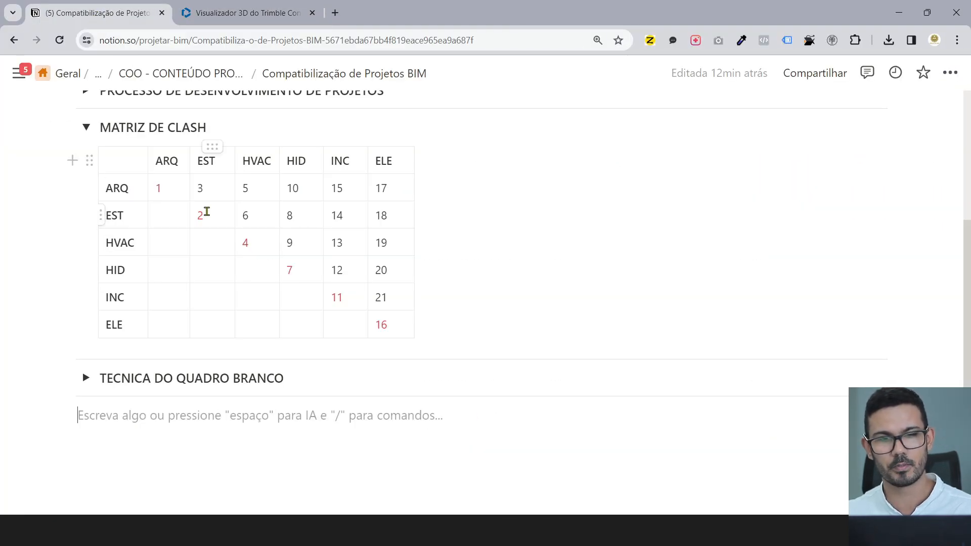
# - Point out matrix cells 3 (ARQ×EST) through 7 (HID×HID) in order, then return to Revit
pyautogui.click(118, 215)
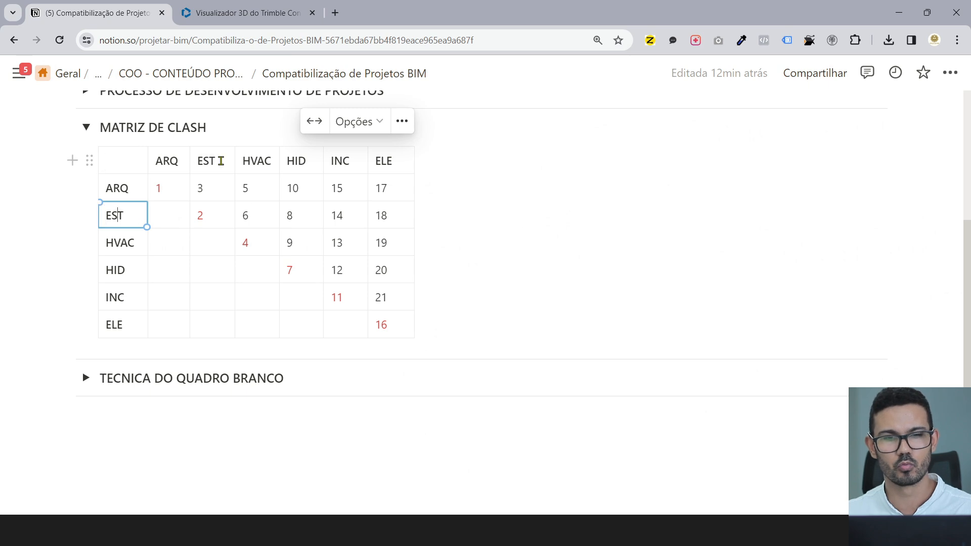
pyautogui.doubleClick(197, 187)
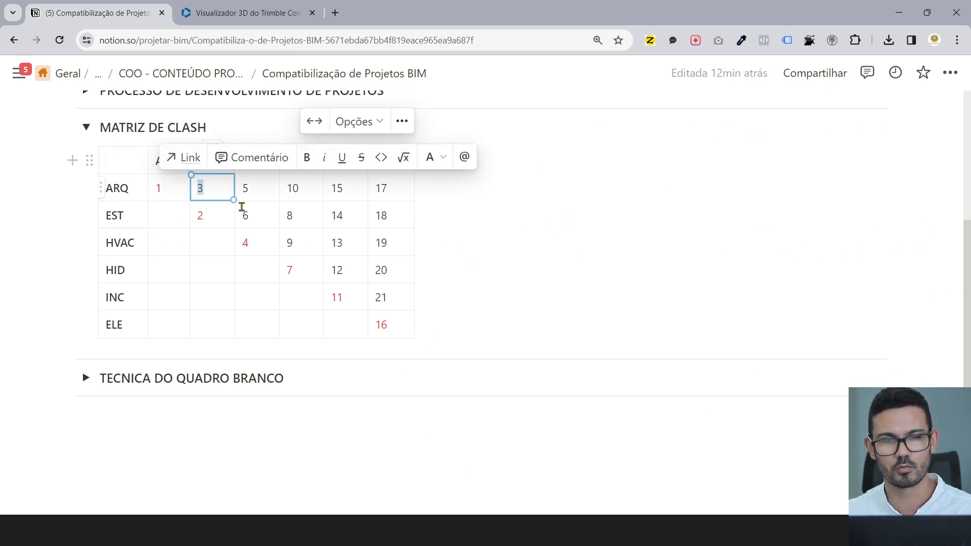
pyautogui.click(256, 244)
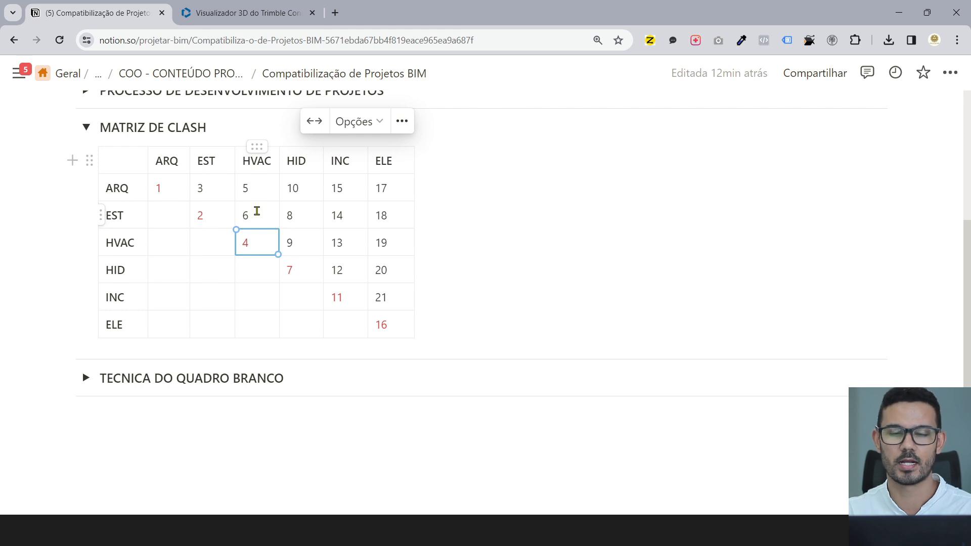
pyautogui.click(256, 190)
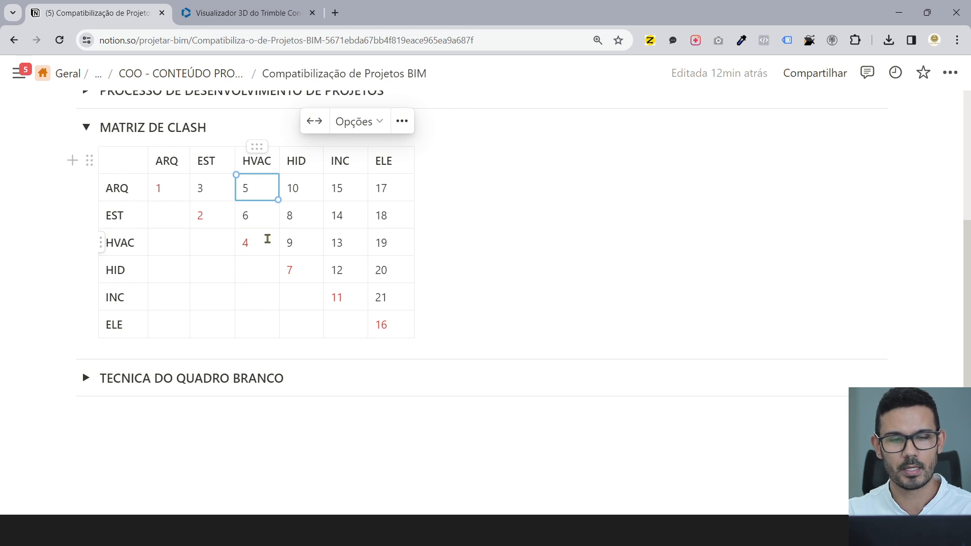
pyautogui.click(256, 218)
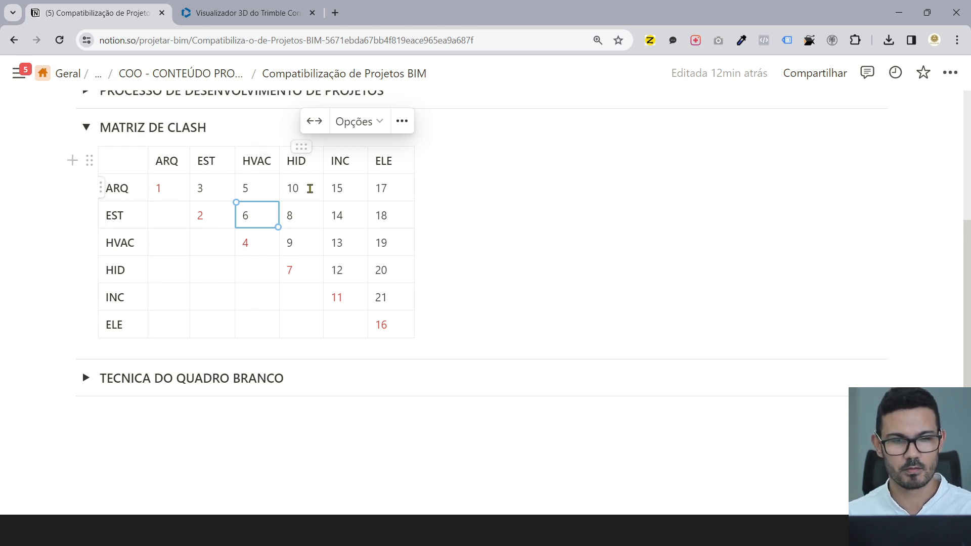
pyautogui.click(306, 273)
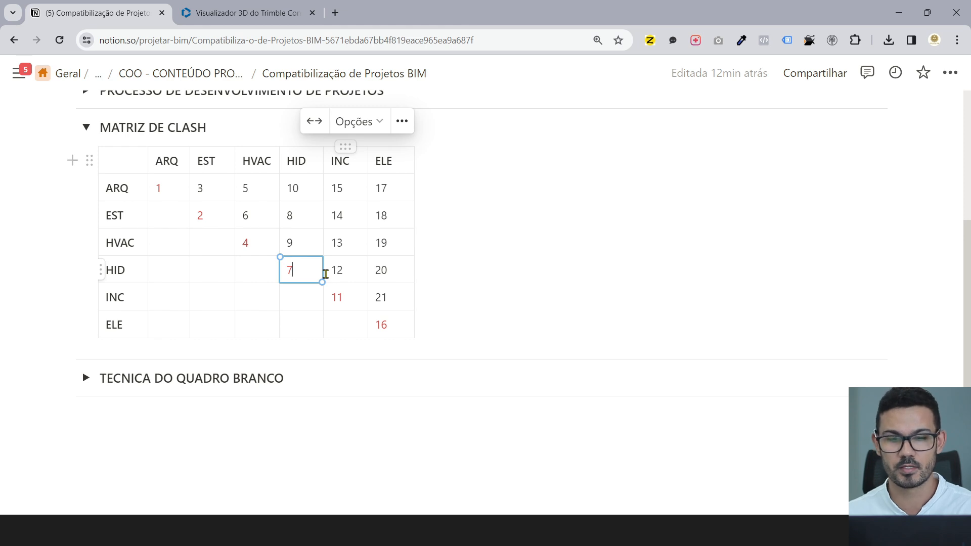
pyautogui.moveTo(490, 530)
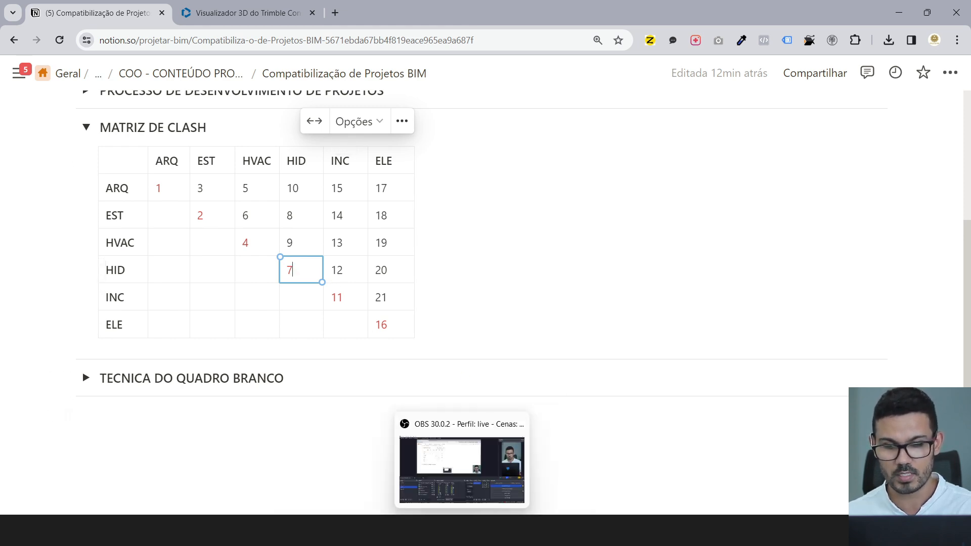
pyautogui.click(684, 530)
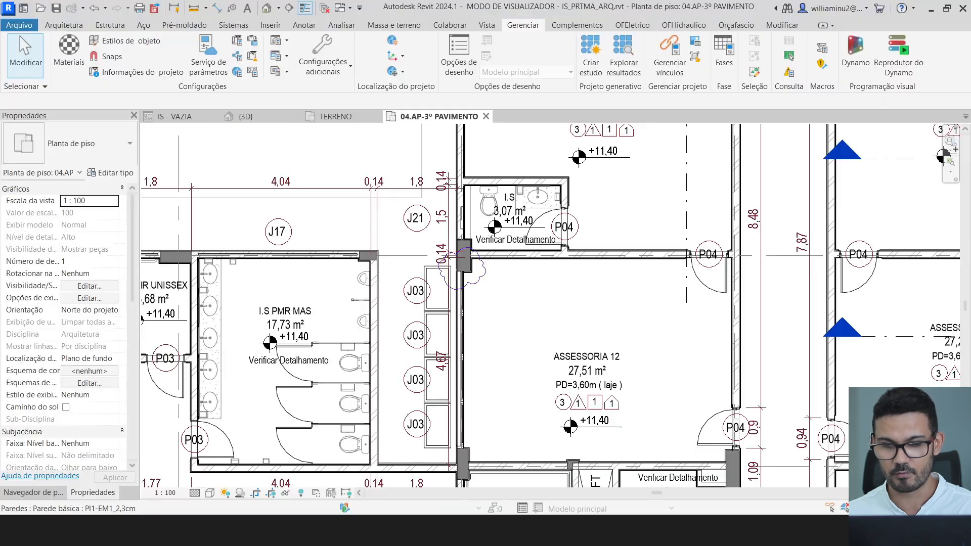
# - Open a new interference check from the coordination tools and cancel it without running
pyautogui.scroll(-5, 418, 249)
pyautogui.moveTo(464, 219); pyautogui.dragTo(440, 260, button='middle')
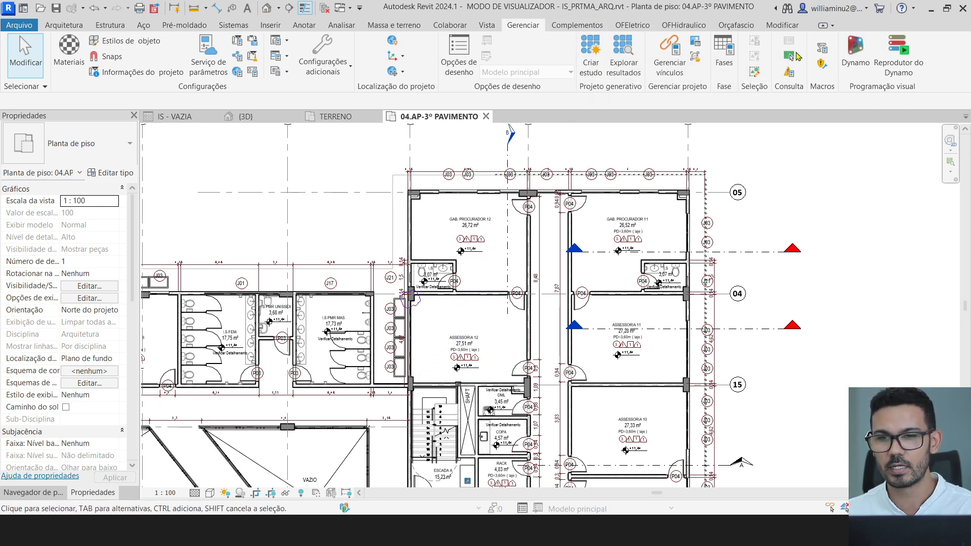
pyautogui.click(449, 25)
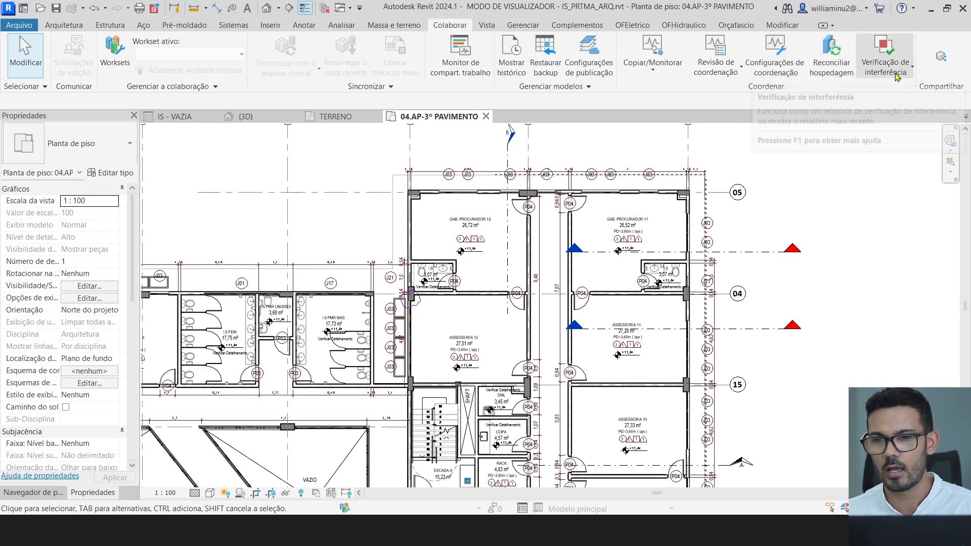
pyautogui.click(895, 76)
pyautogui.click(899, 95)
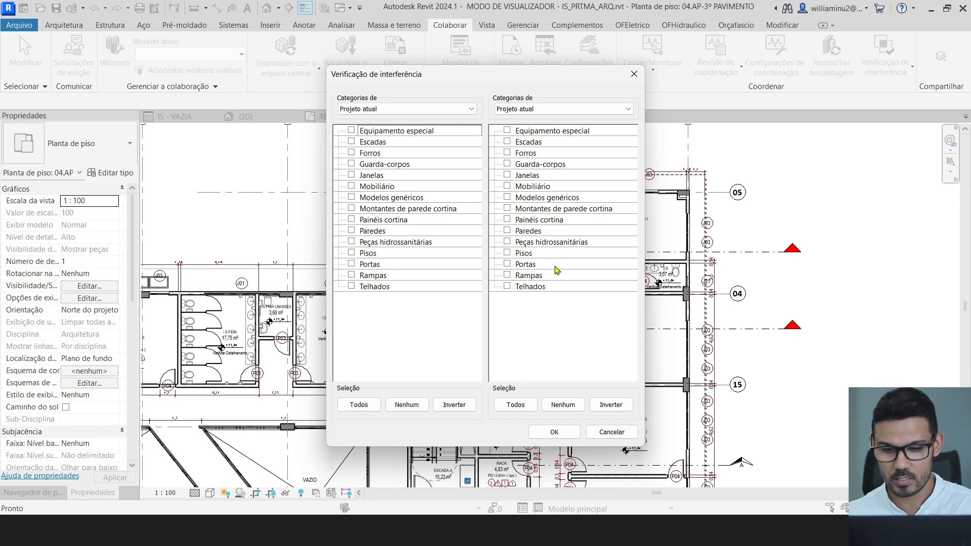
pyautogui.click(611, 432)
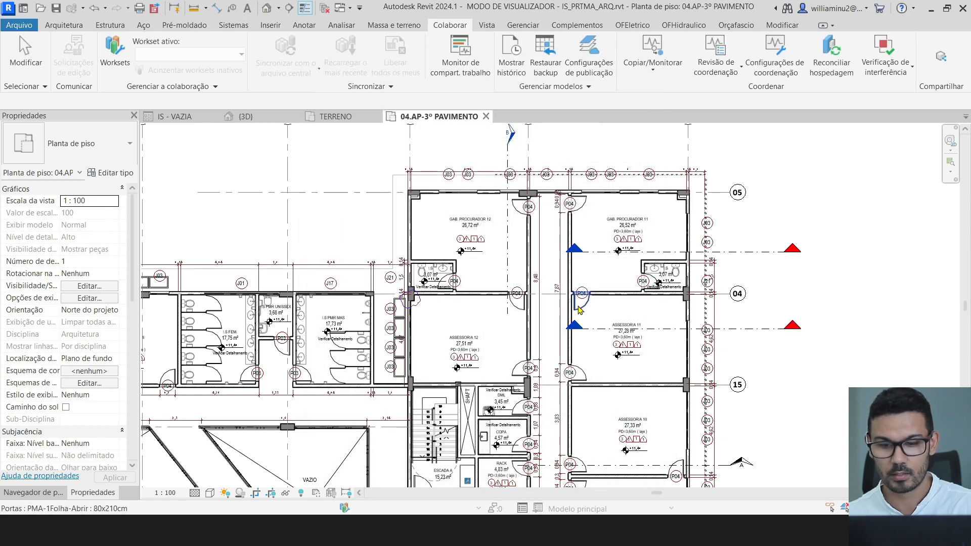
# - Zoom out the floor plan and bring the Notion clash-matrix page back up
pyautogui.scroll(-2, 578, 313)
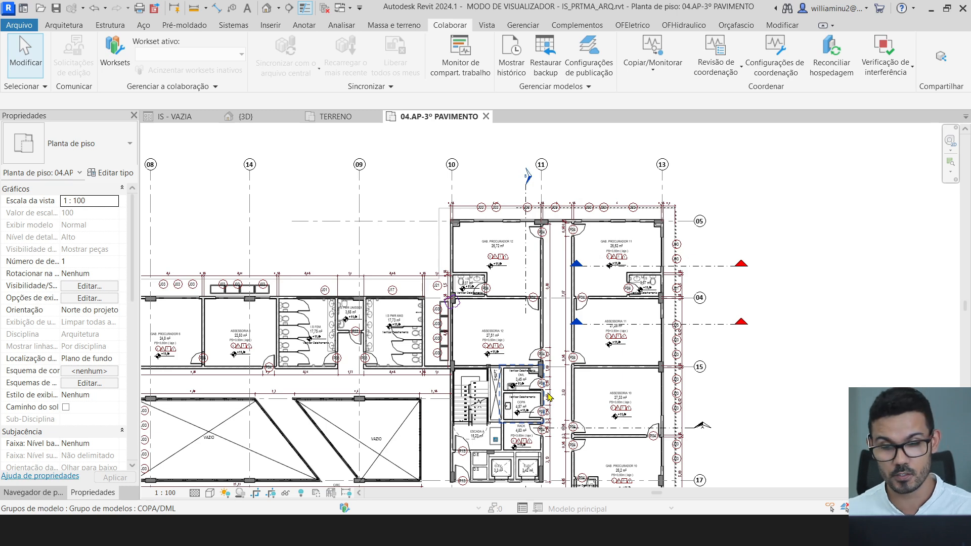
pyautogui.scroll(-2, 562, 374)
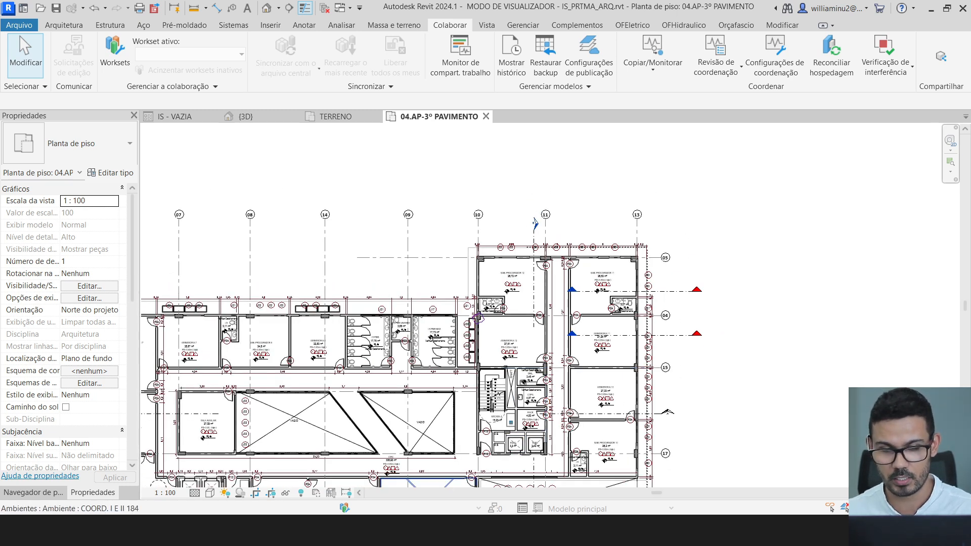
pyautogui.click(543, 458)
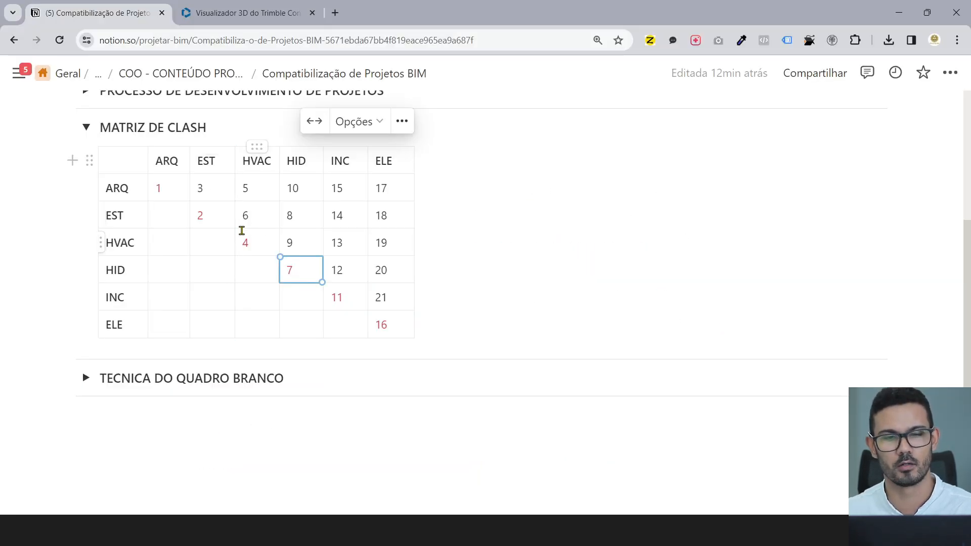
# - Highlight the diagonal values 7, 1 and 2 in the clash matrix, then expand TECNICA DO QUADRO BRANCO
pyautogui.doubleClick(289, 269)
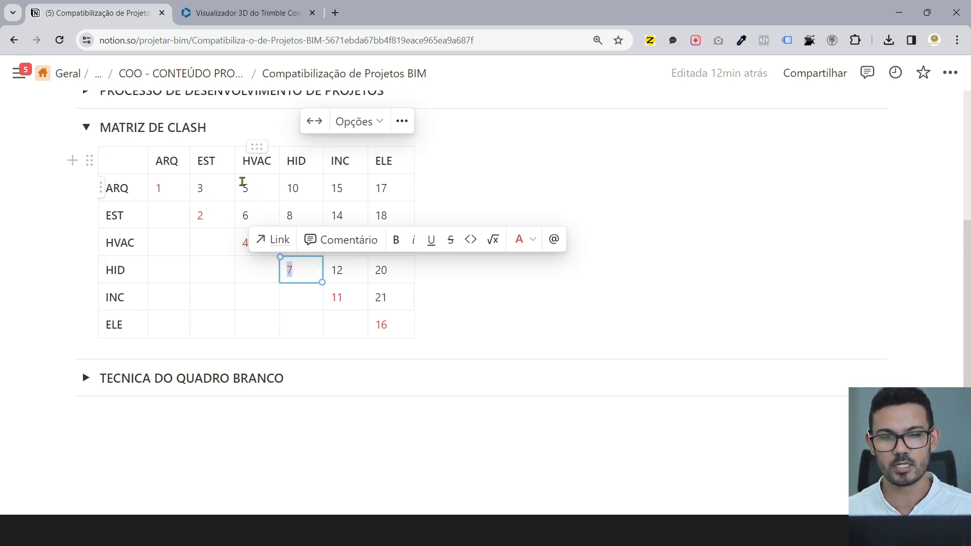
pyautogui.click(531, 321)
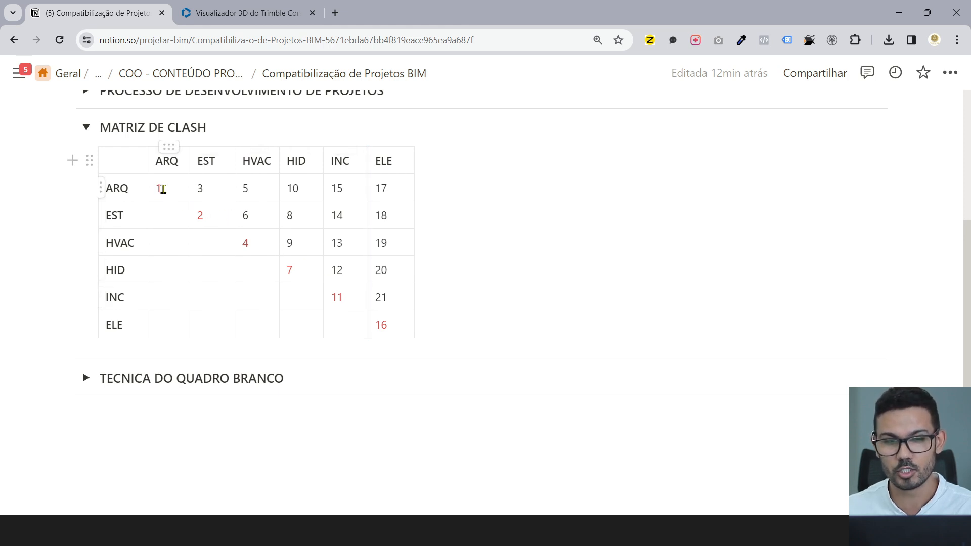
pyautogui.moveTo(163, 189); pyautogui.dragTo(158, 187)
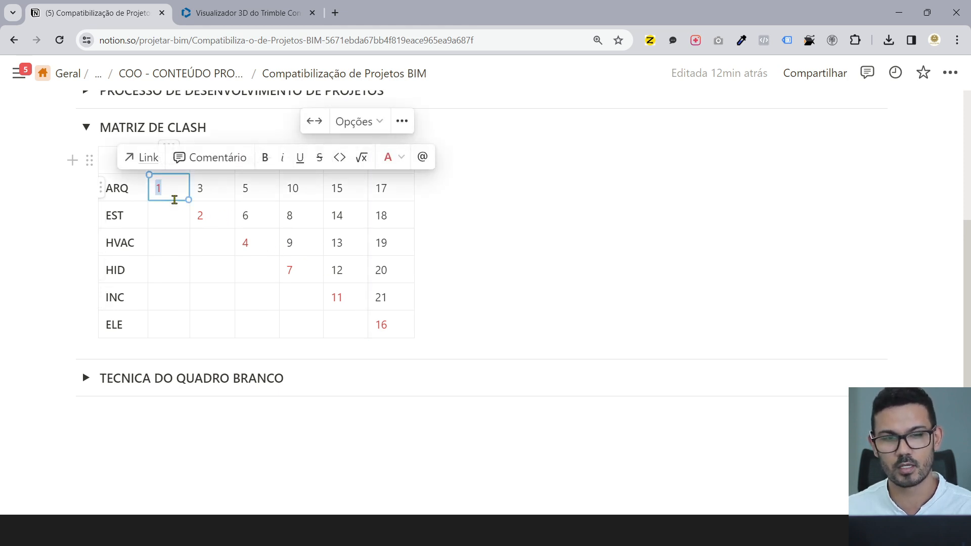
pyautogui.moveTo(215, 215); pyautogui.dragTo(201, 216)
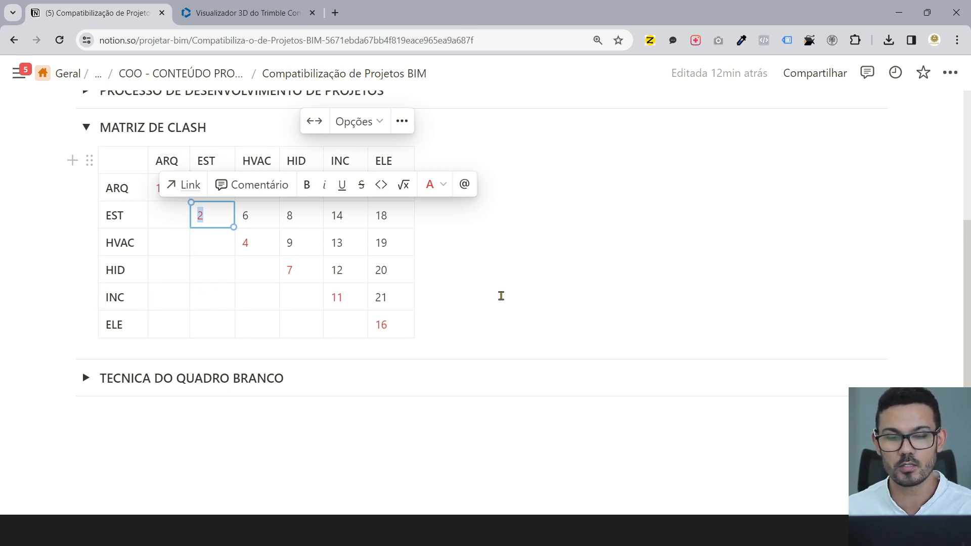
pyautogui.click(500, 296)
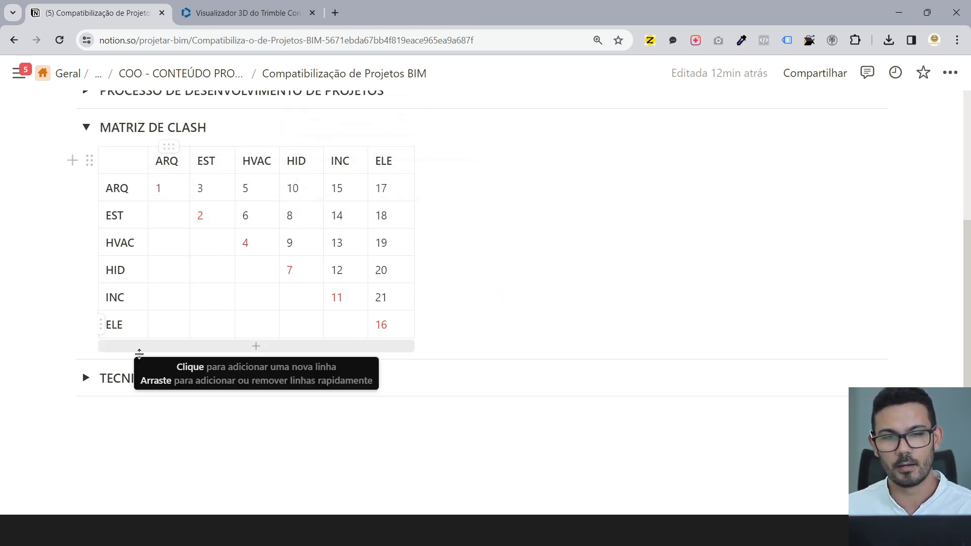
pyautogui.click(86, 379)
# - Expand PROCESSO DE DESENVOLVIMENTO DE PROJETOS, highlight Estudo Preliminar, and scroll back to the matrix
pyautogui.scroll(-2, 135, 367)
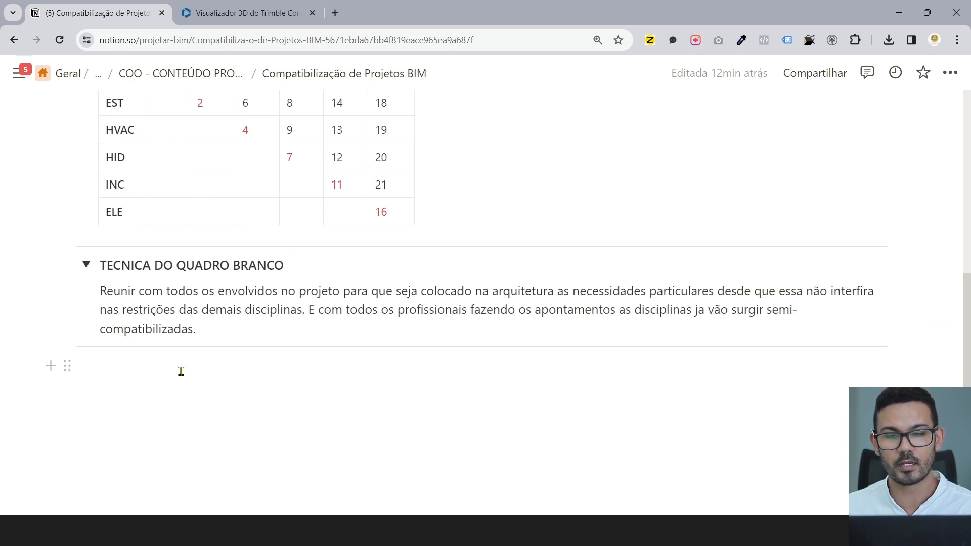
pyautogui.scroll(1, 180, 371)
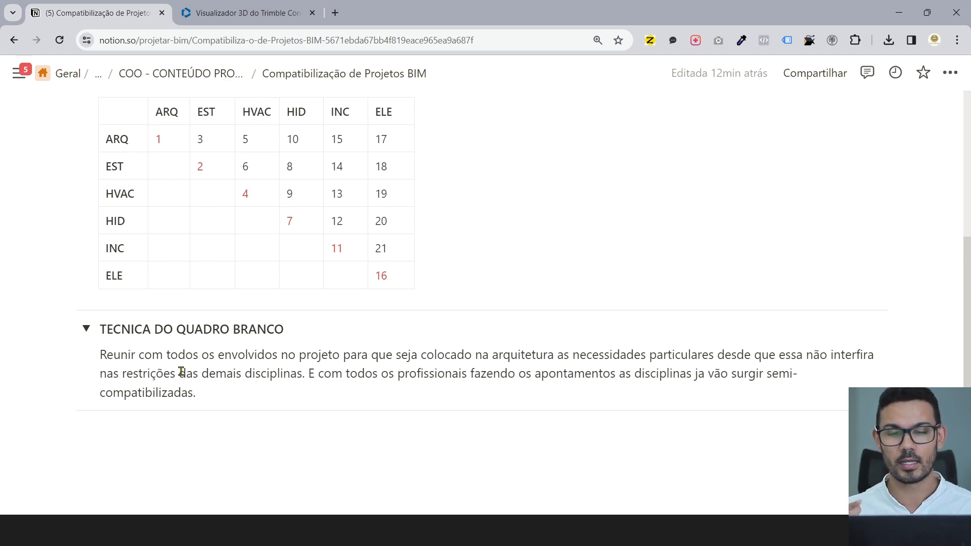
pyautogui.scroll(5, 207, 320)
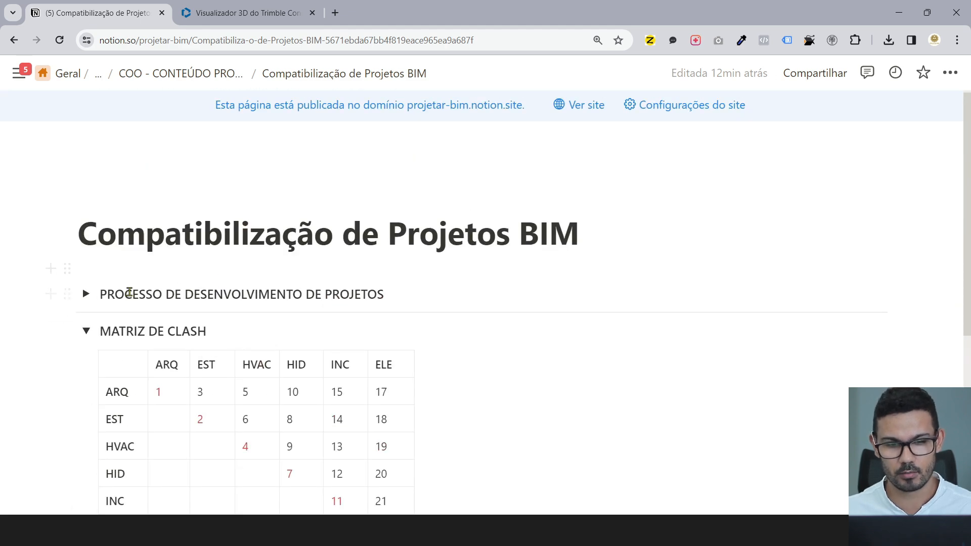
pyautogui.click(86, 294)
pyautogui.scroll(-3, 152, 288)
pyautogui.moveTo(220, 273); pyautogui.dragTo(123, 268)
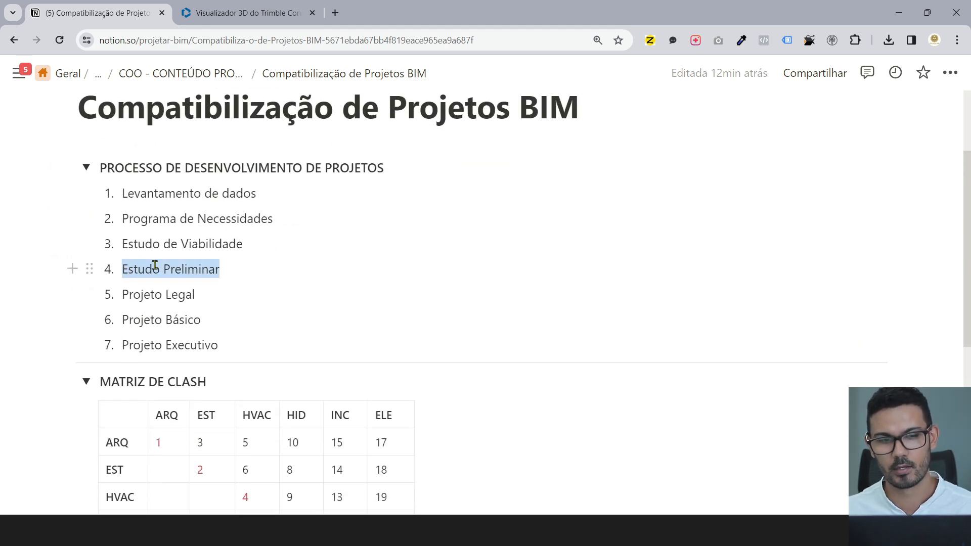
pyautogui.scroll(-5, 236, 333)
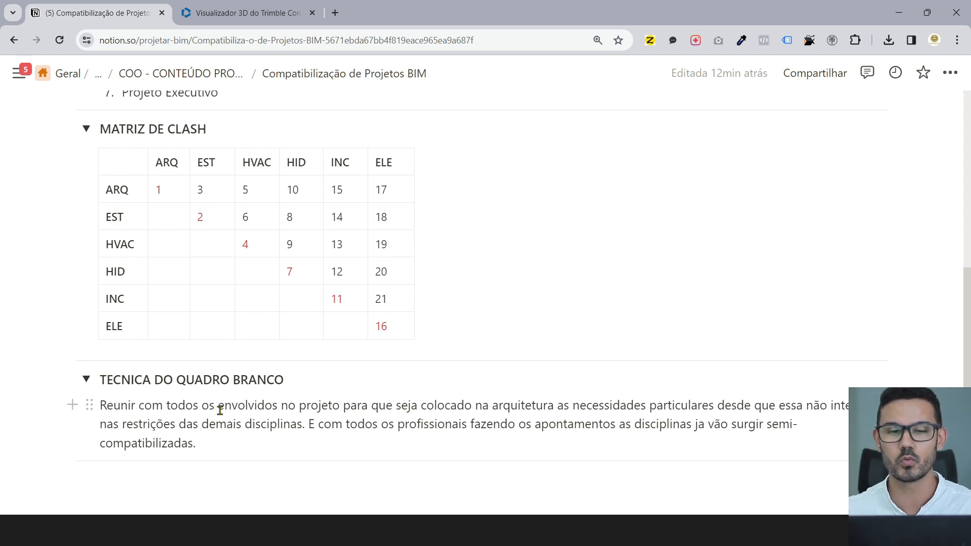
pyautogui.scroll(3, 221, 354)
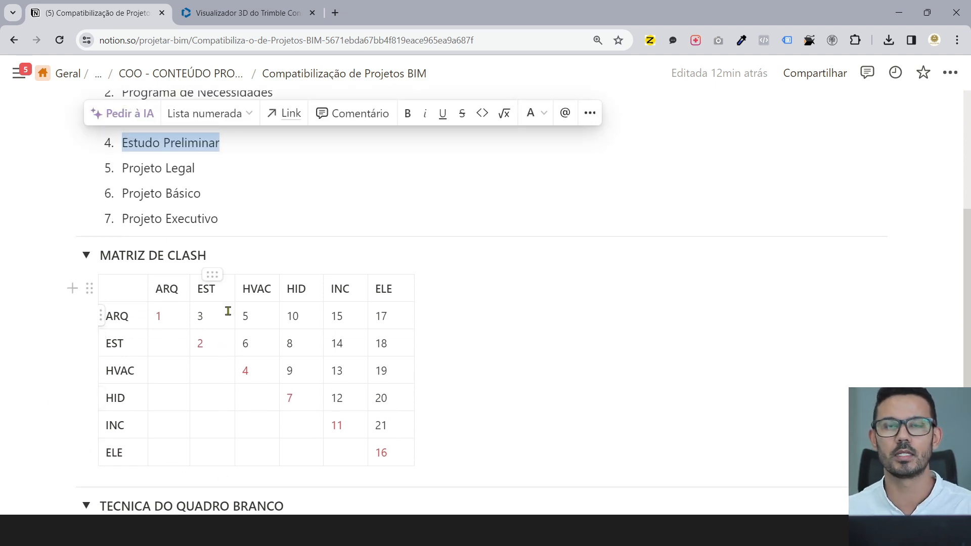
pyautogui.scroll(-5, 169, 316)
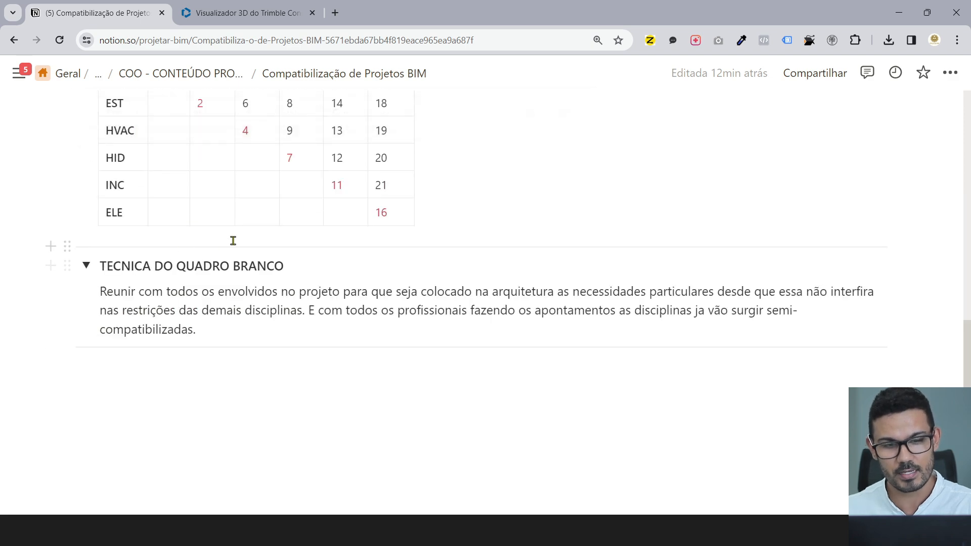
pyautogui.scroll(6, 219, 277)
pyautogui.scroll(-5, 204, 230)
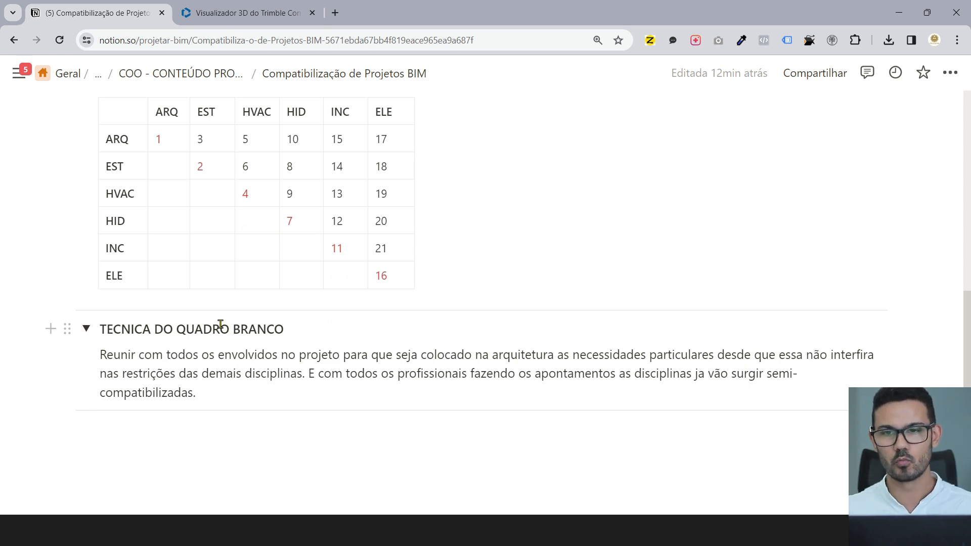
# - On a new Ziteboard, sketch two boxes joined by a stepped freehand line
pyautogui.click(651, 40)
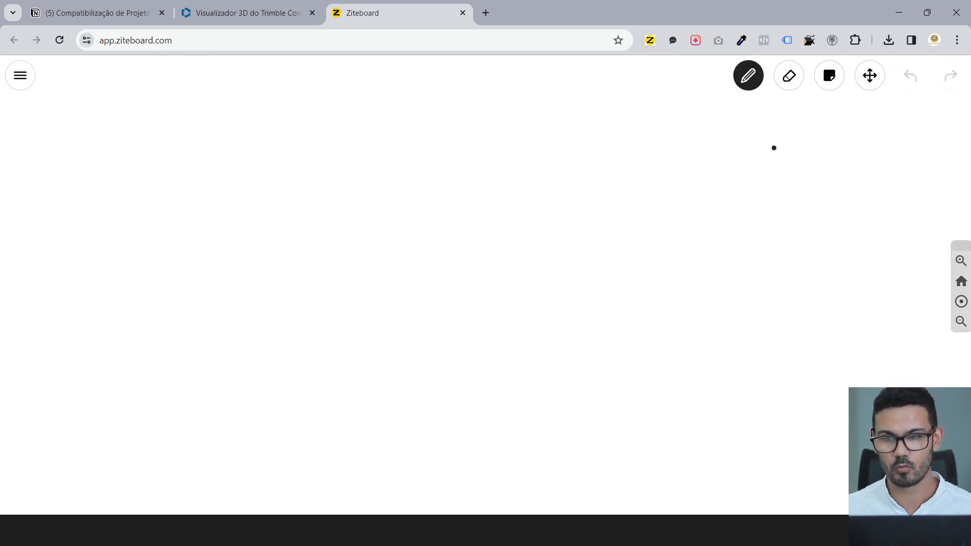
pyautogui.moveTo(375, 204)
pyautogui.mouseDown()
pyautogui.moveTo(372, 225)
pyautogui.moveTo(404, 203)
pyautogui.moveTo(374, 200)
pyautogui.mouseUp()
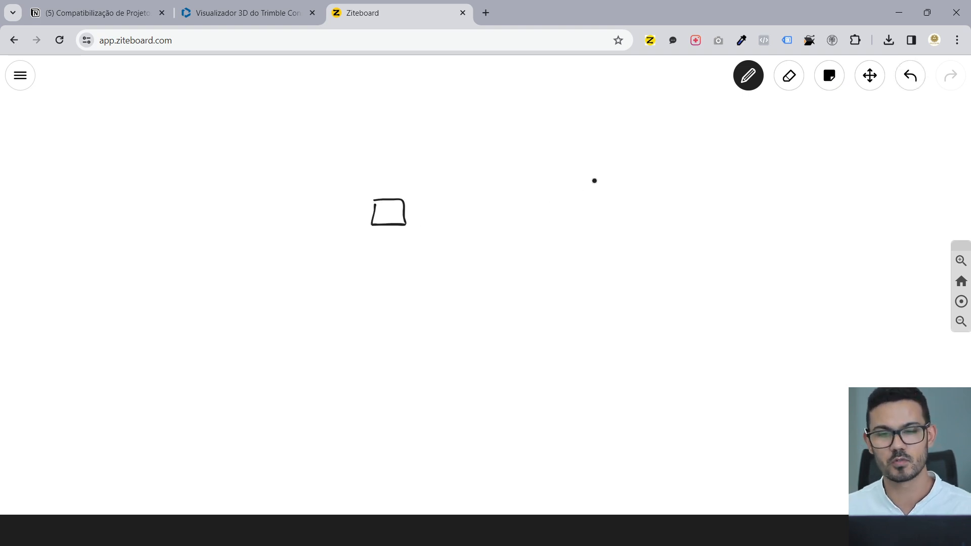
pyautogui.moveTo(492, 241)
pyautogui.mouseDown()
pyautogui.moveTo(489, 256)
pyautogui.moveTo(533, 278)
pyautogui.moveTo(533, 304)
pyautogui.moveTo(572, 306)
pyautogui.moveTo(638, 368)
pyautogui.mouseUp()
pyautogui.moveTo(644, 231)
pyautogui.mouseDown()
pyautogui.moveTo(643, 255)
pyautogui.moveTo(689, 235)
pyautogui.moveTo(645, 231)
pyautogui.mouseUp()
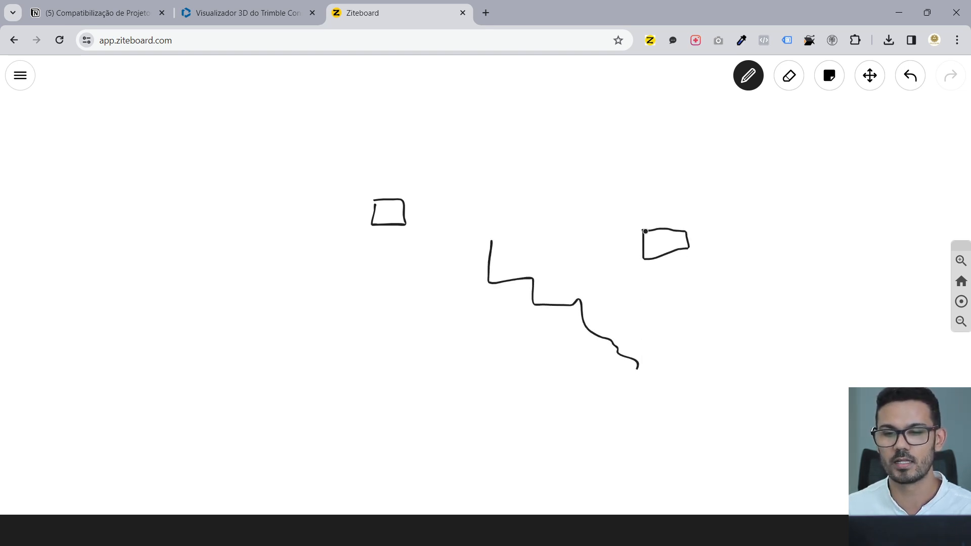
# - Zoom the whiteboard in and out, then return to the Notion clash-matrix page
pyautogui.scroll(-5, 696, 281)
pyautogui.scroll(3, 754, 293)
pyautogui.scroll(-10, 750, 293)
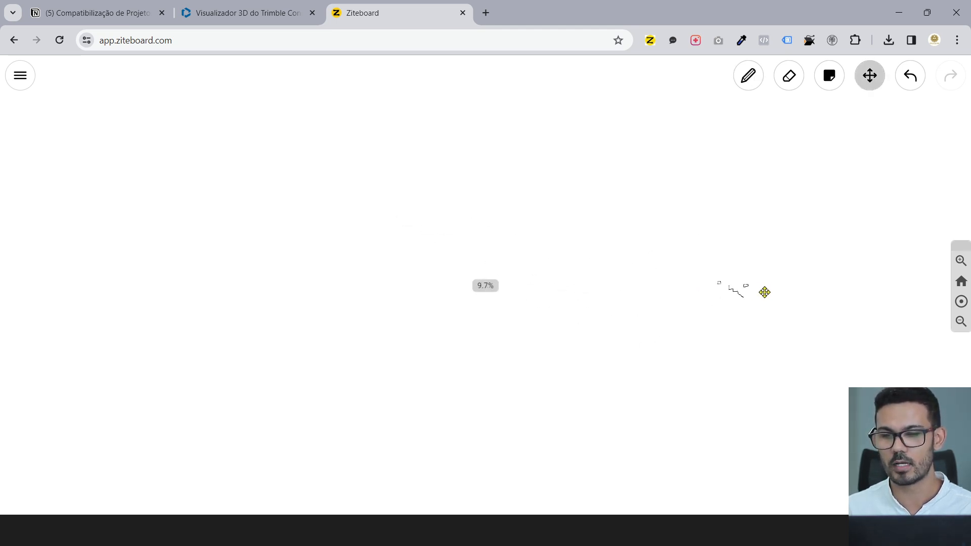
pyautogui.scroll(10, 722, 279)
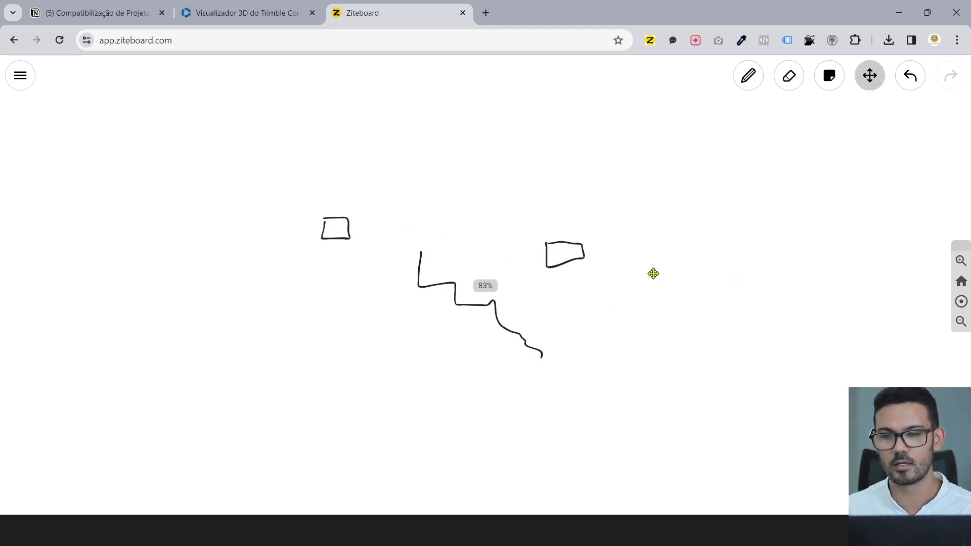
pyautogui.scroll(2, 546, 265)
pyautogui.scroll(2, 390, 241)
pyautogui.scroll(-2, 390, 241)
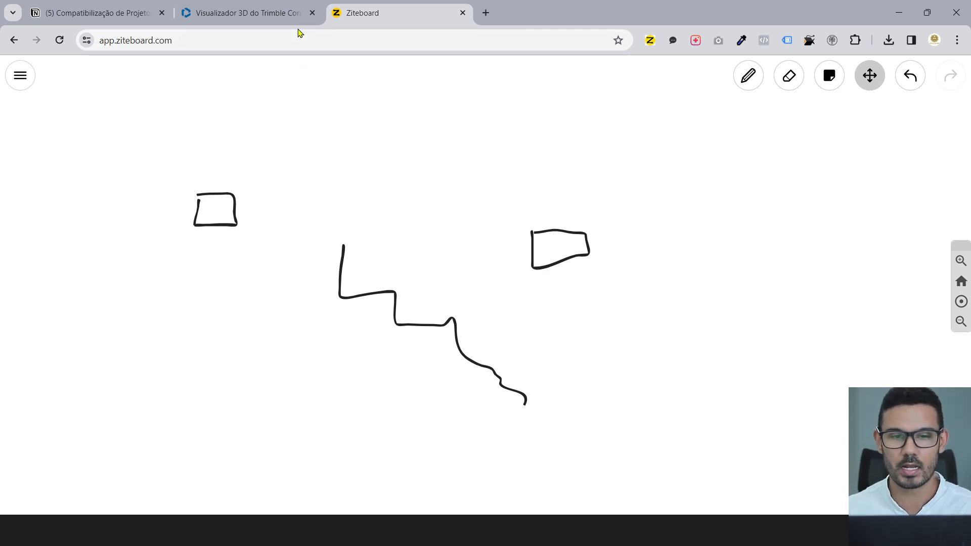
pyautogui.click(283, 7)
pyautogui.click(86, 5)
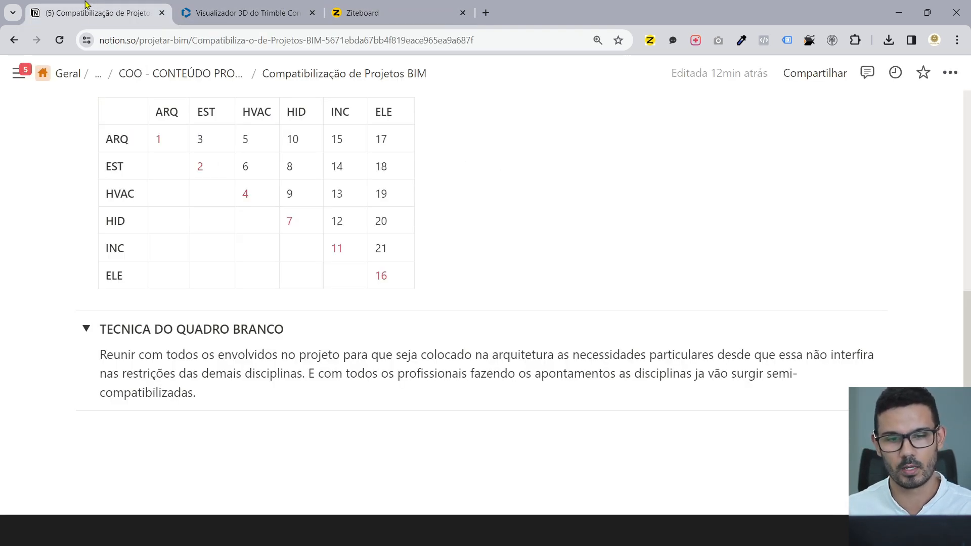